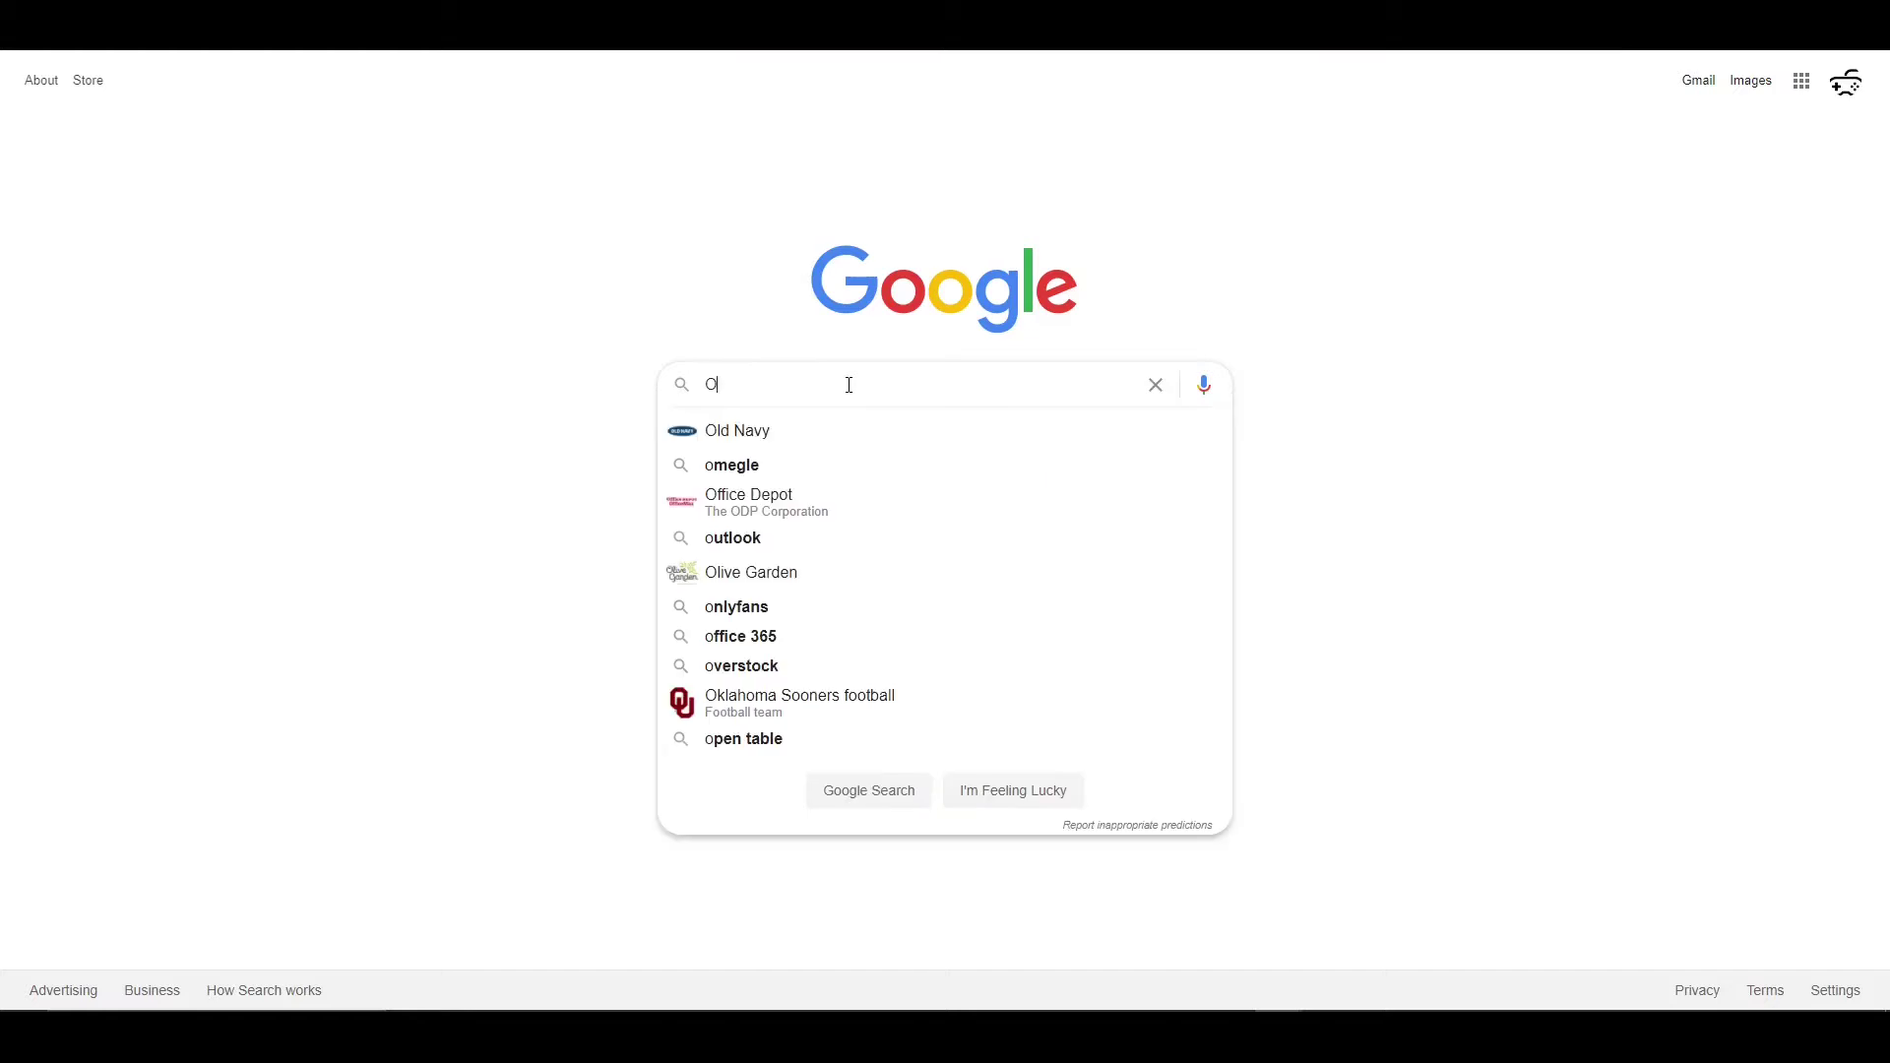
Search for "OBS download" and save the Windows installer OBS-Studio-26.0.2-Full-Installer-x64 from the official OBS download page.
text(wnload)
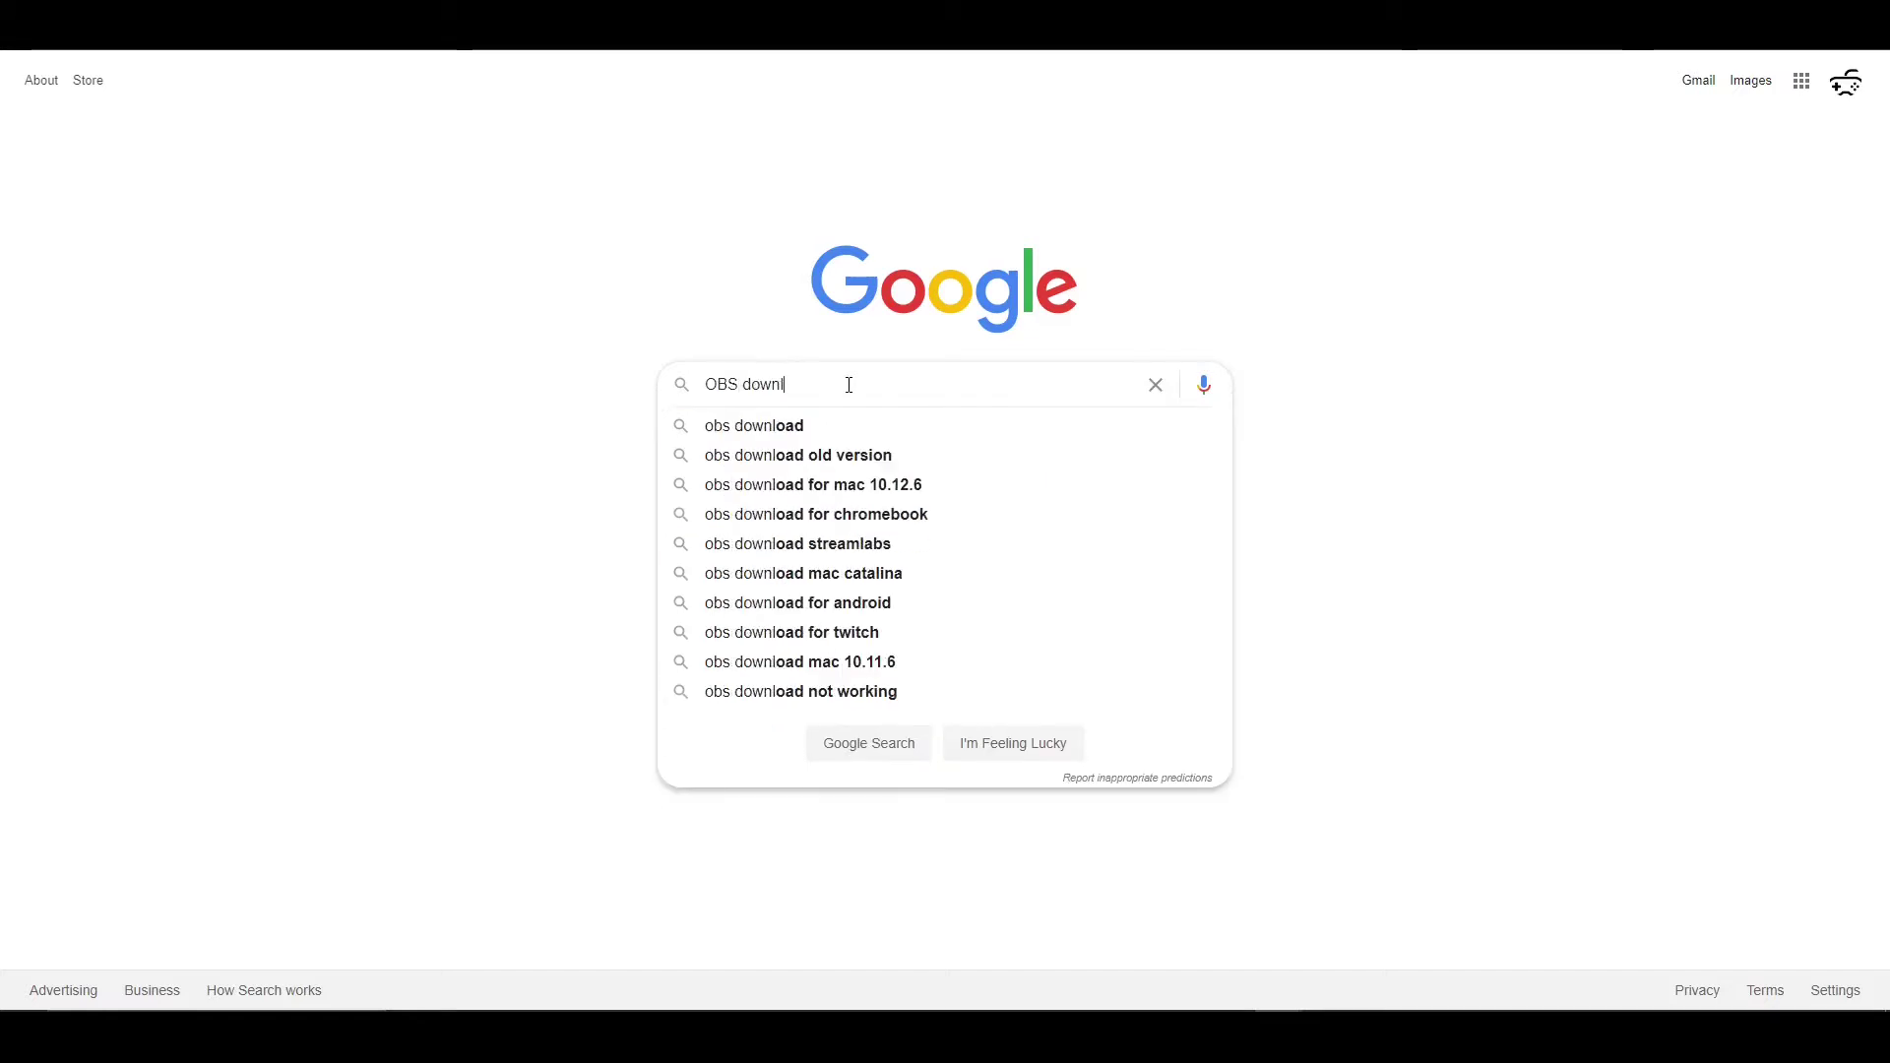
key(Return)
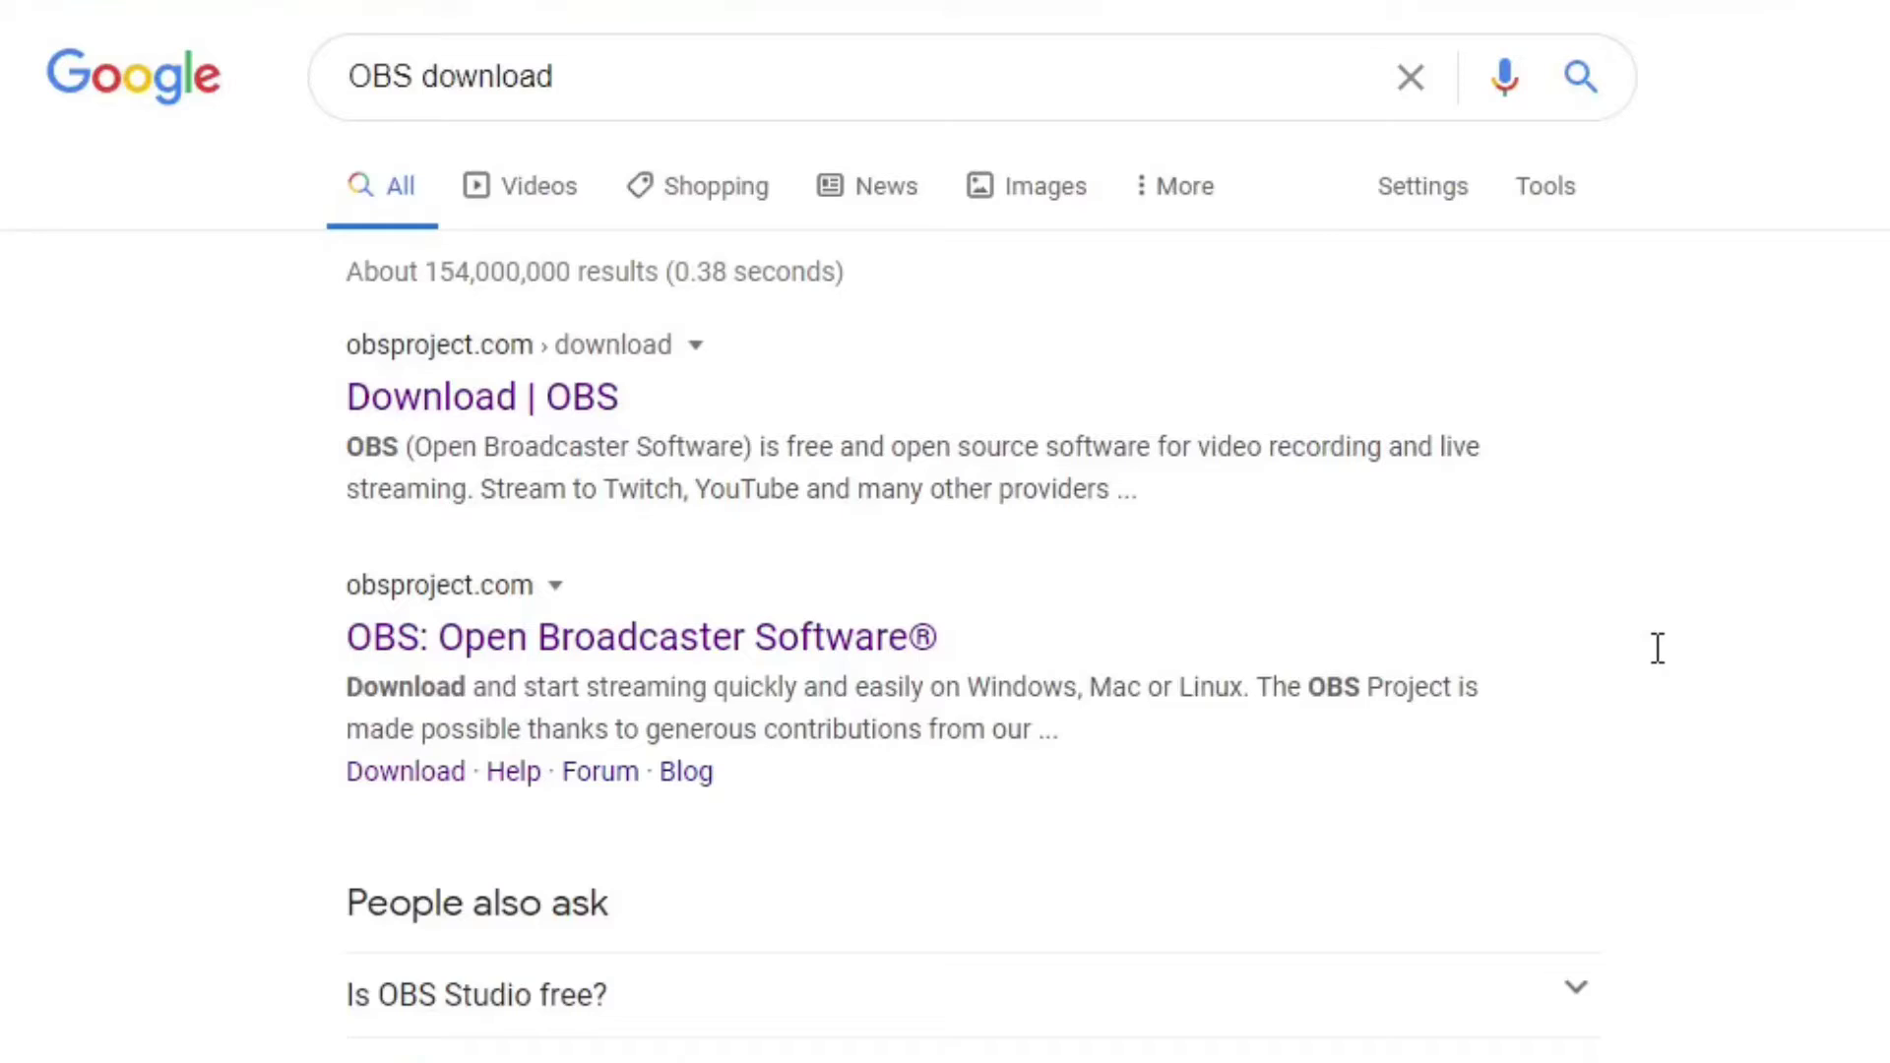
click(551, 401)
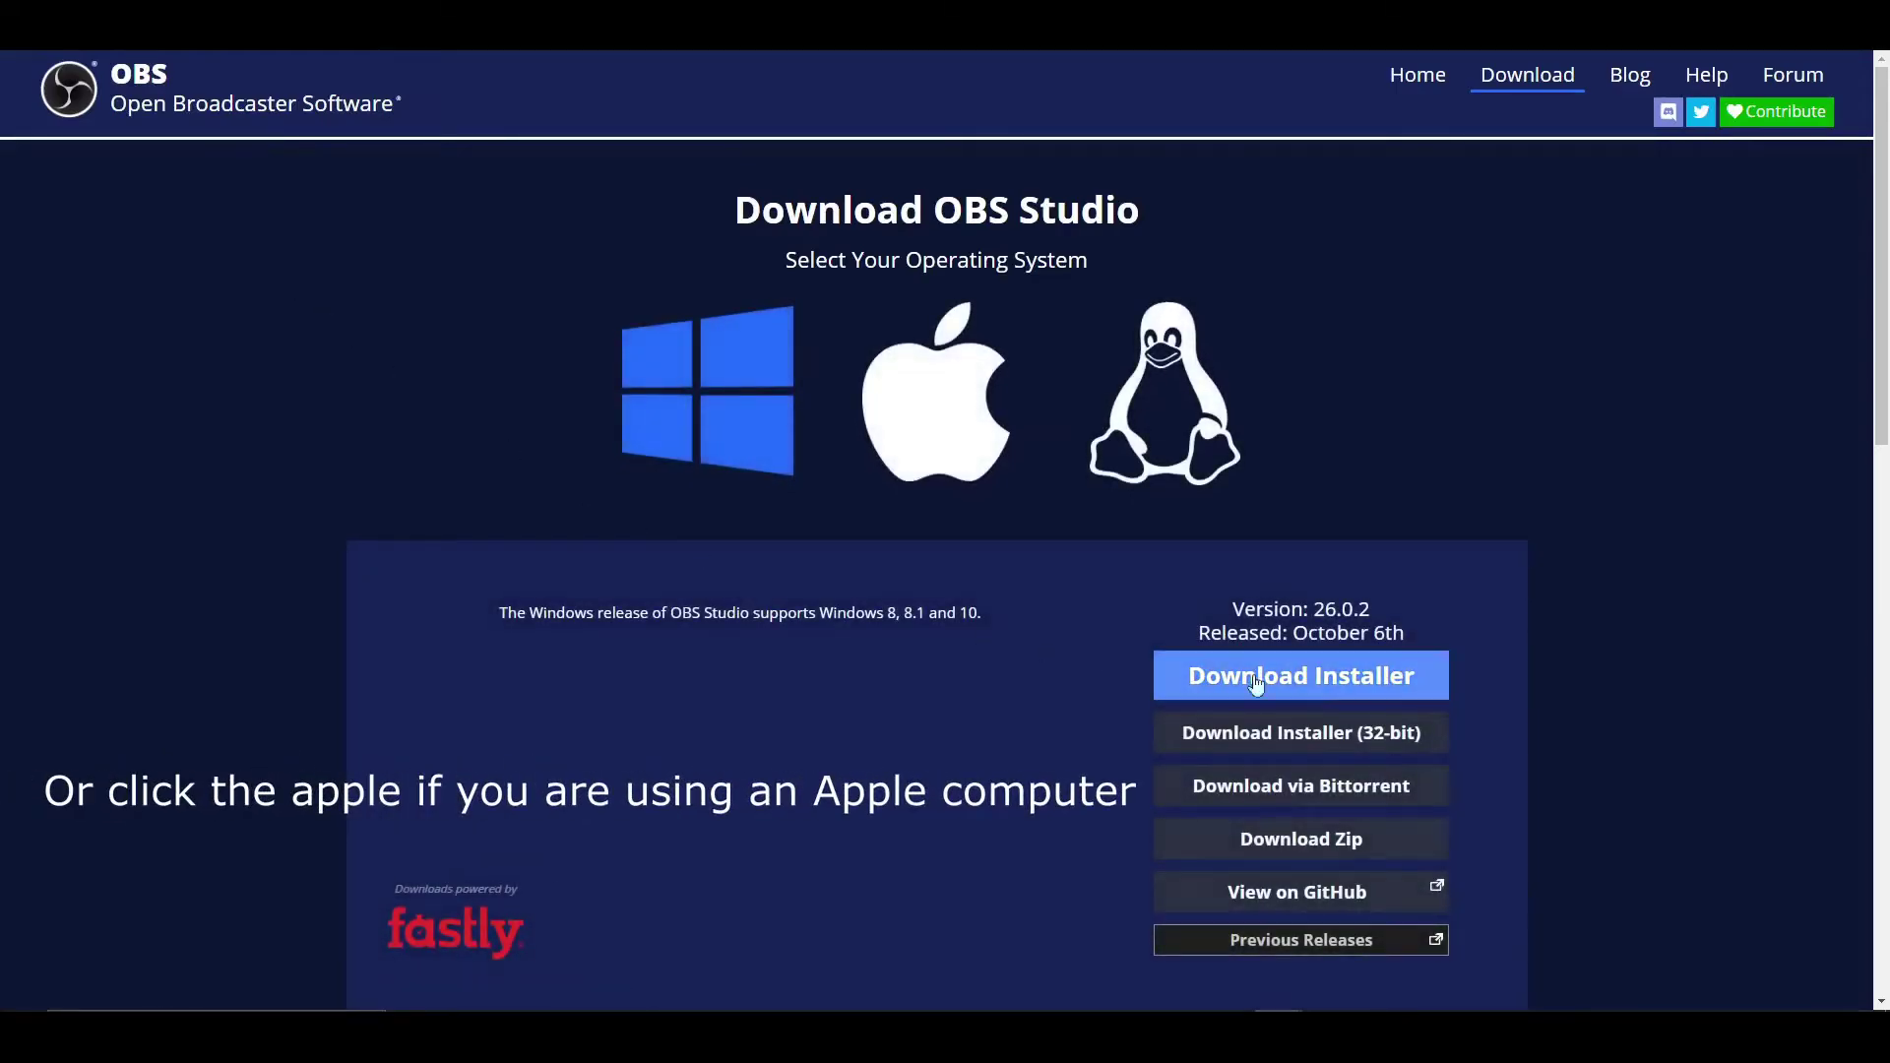
click(1340, 681)
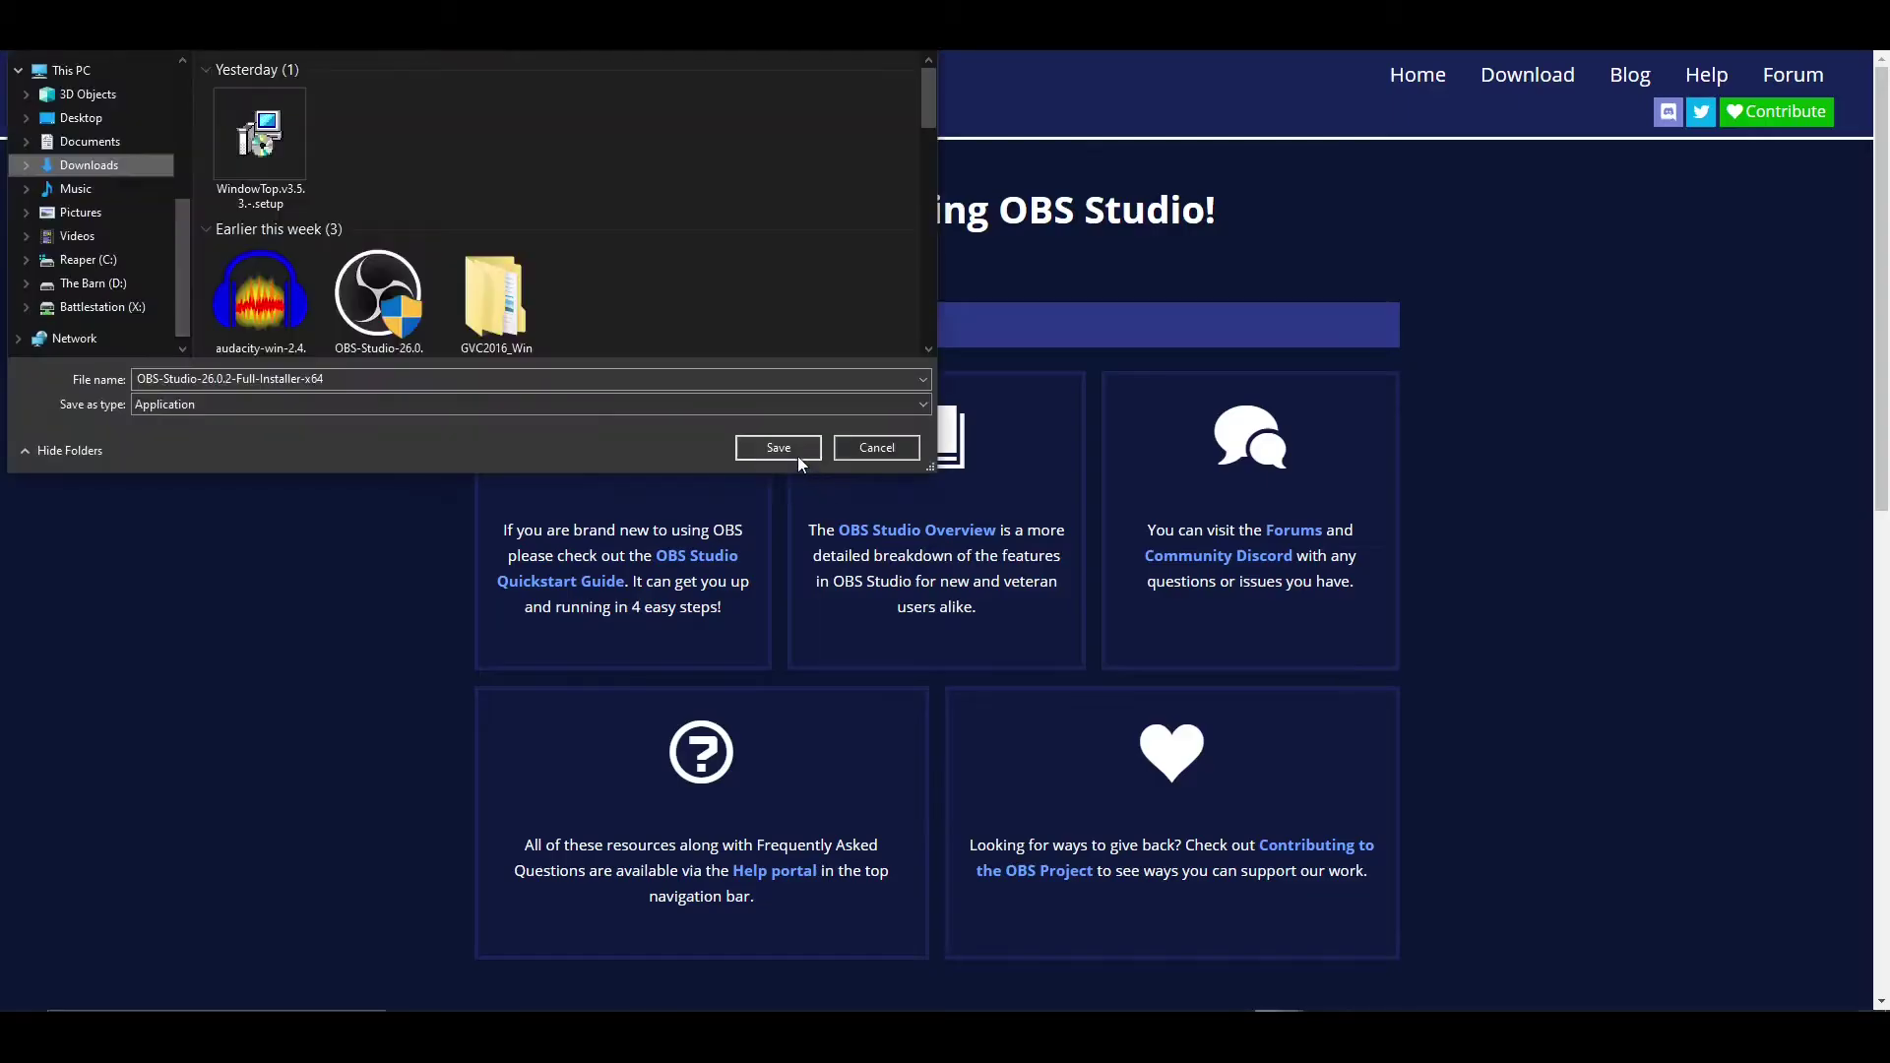
click(777, 449)
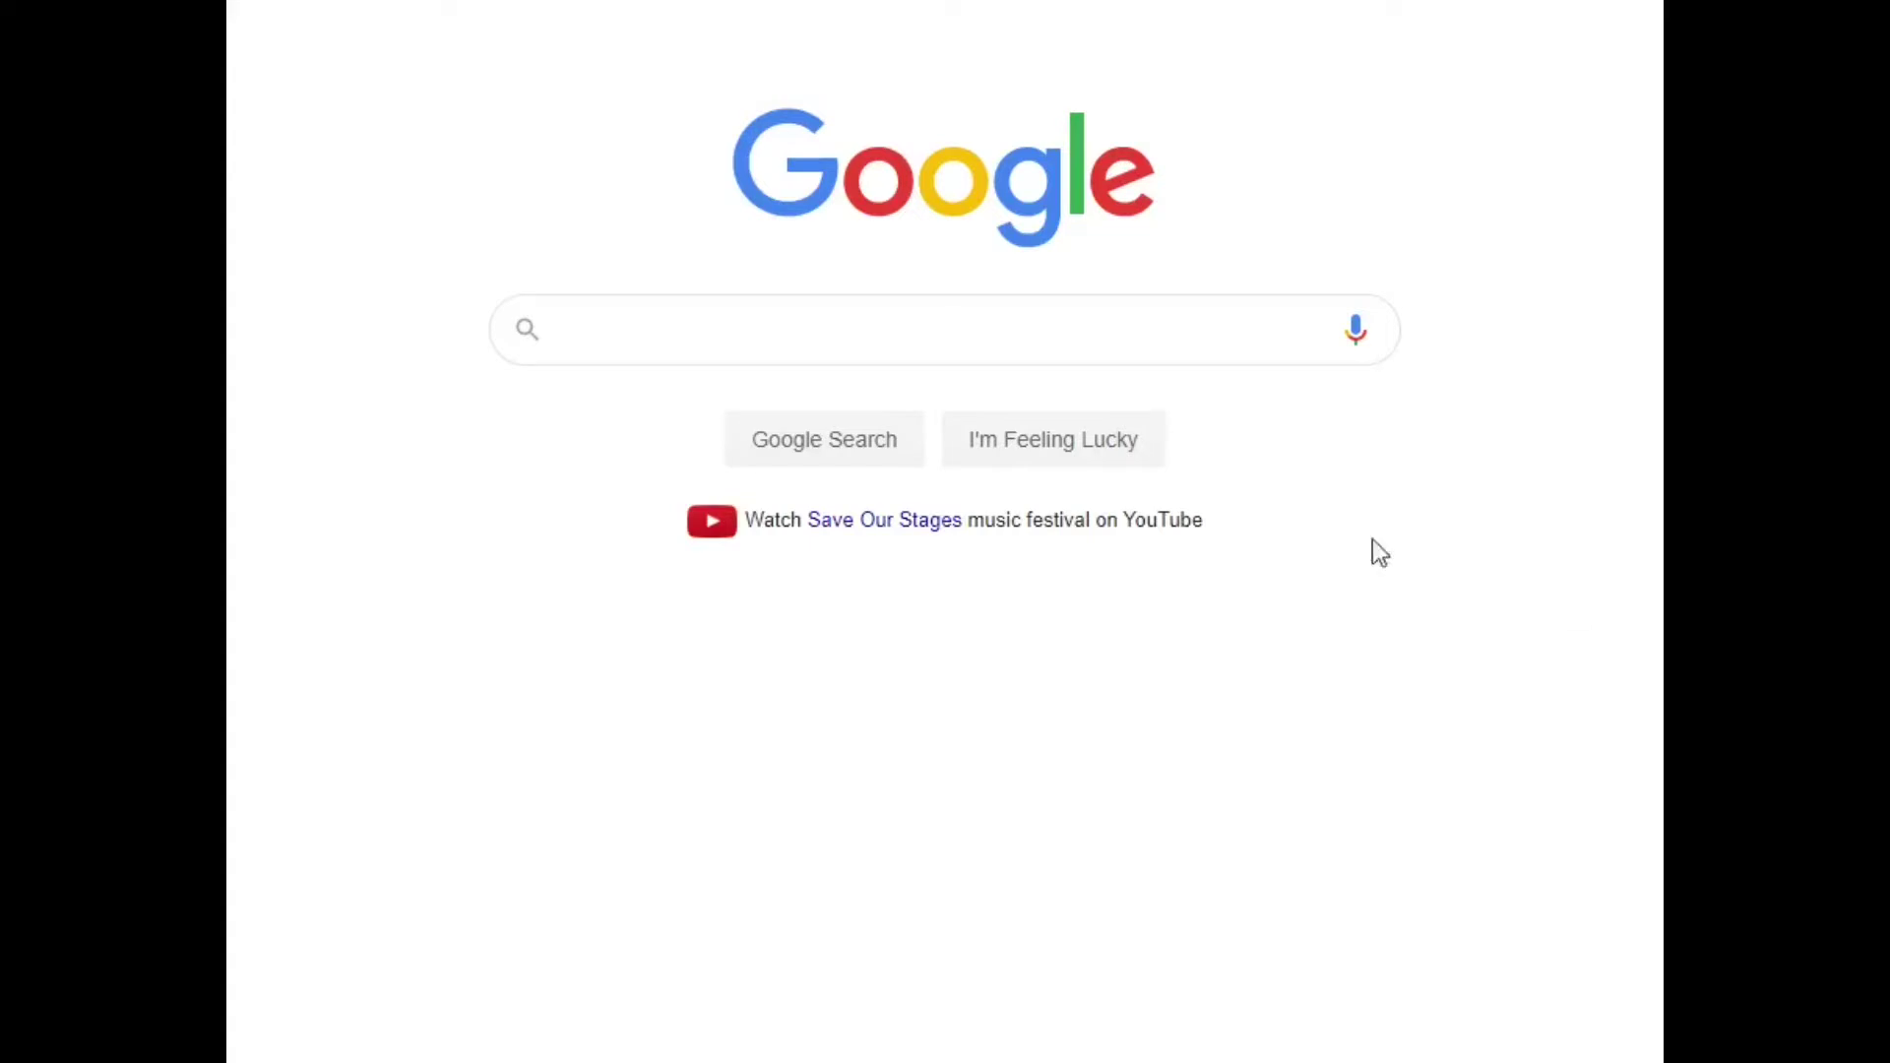
Search for "Xsplit download" and download VCam for Windows 10 64bit from the official XSplit site.
click(1019, 347)
text(x)
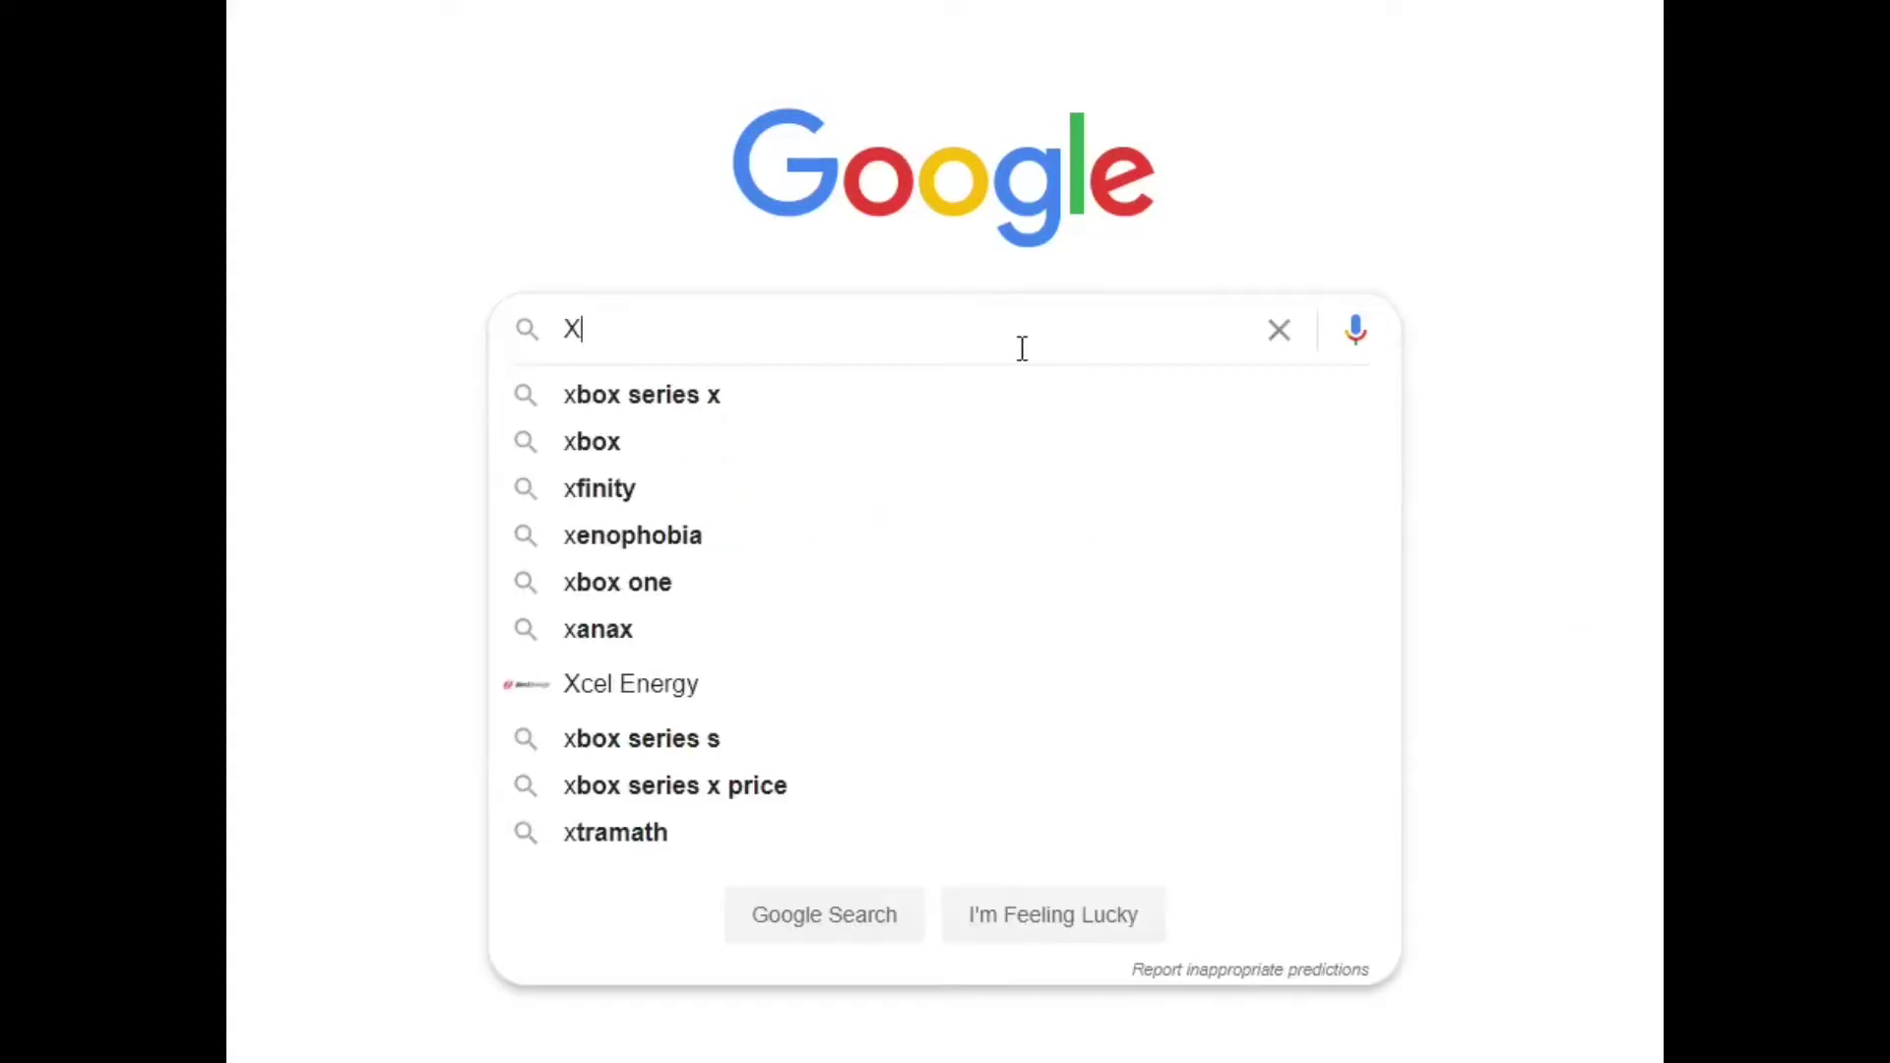
text(split)
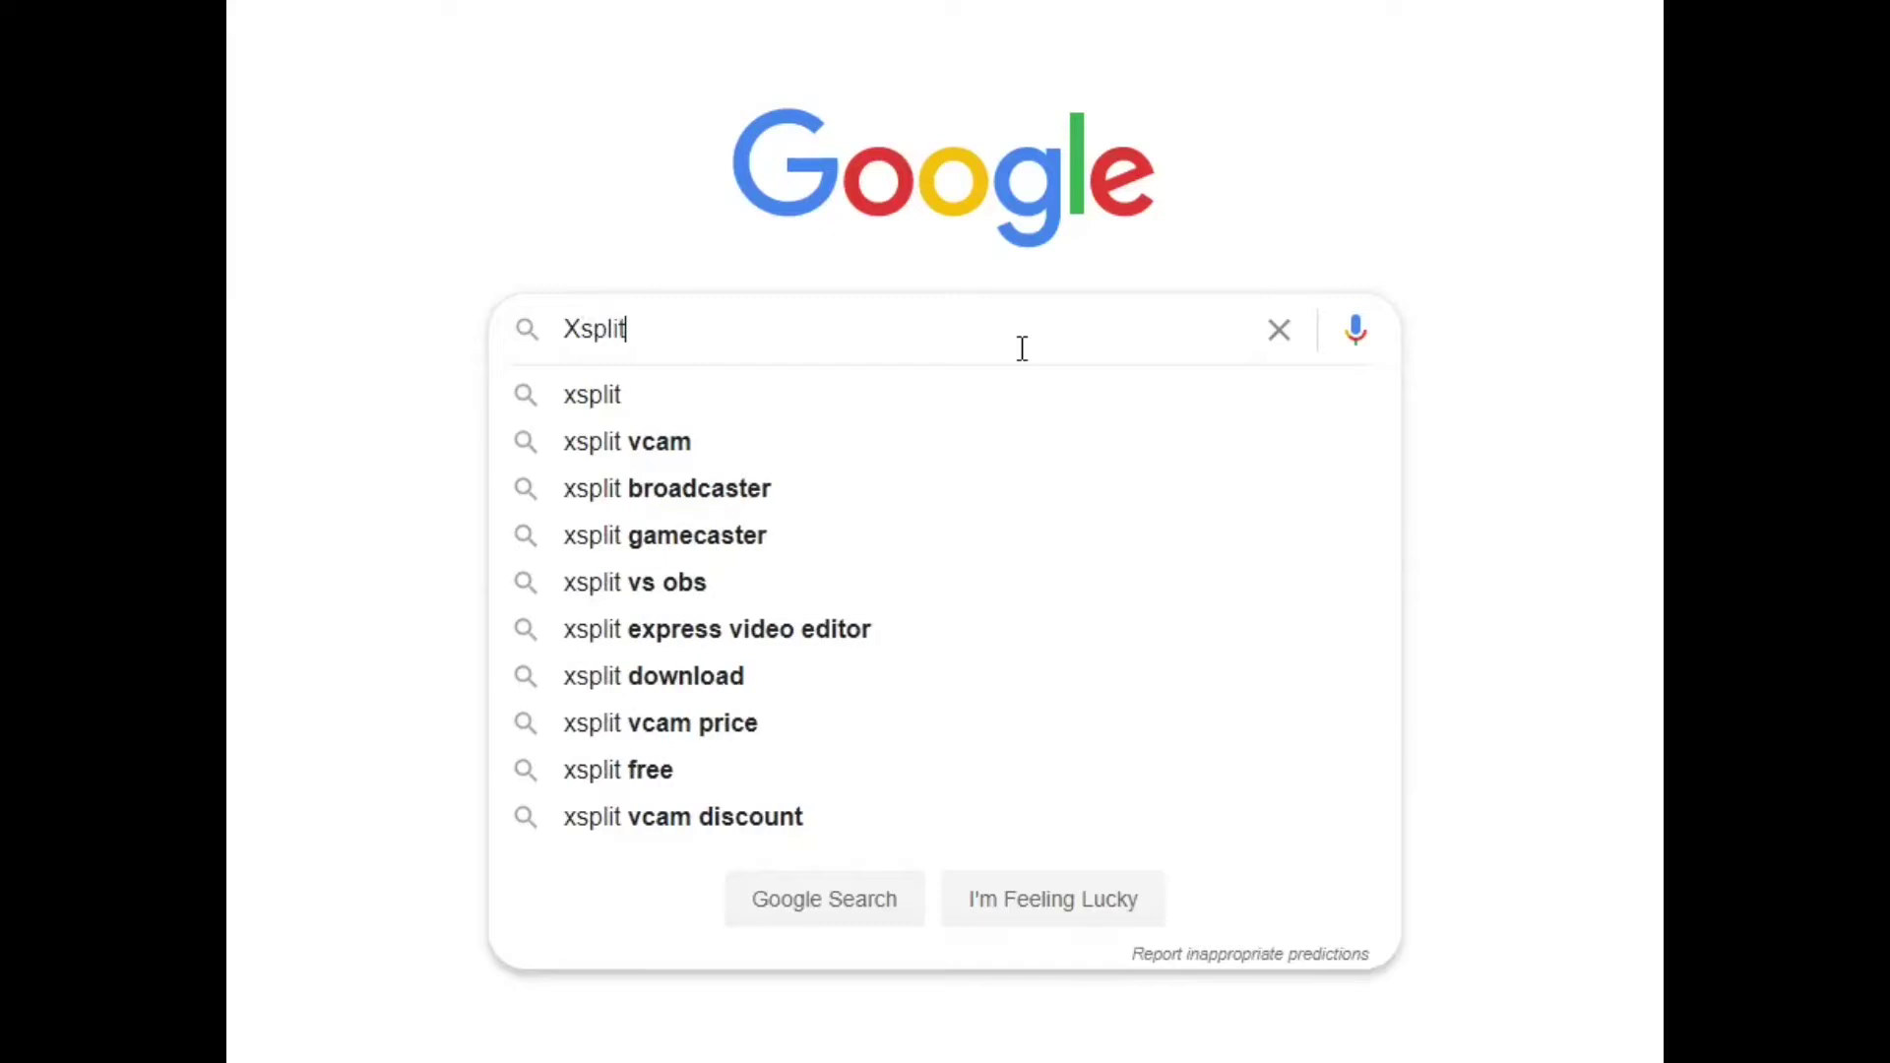
text( downloa)
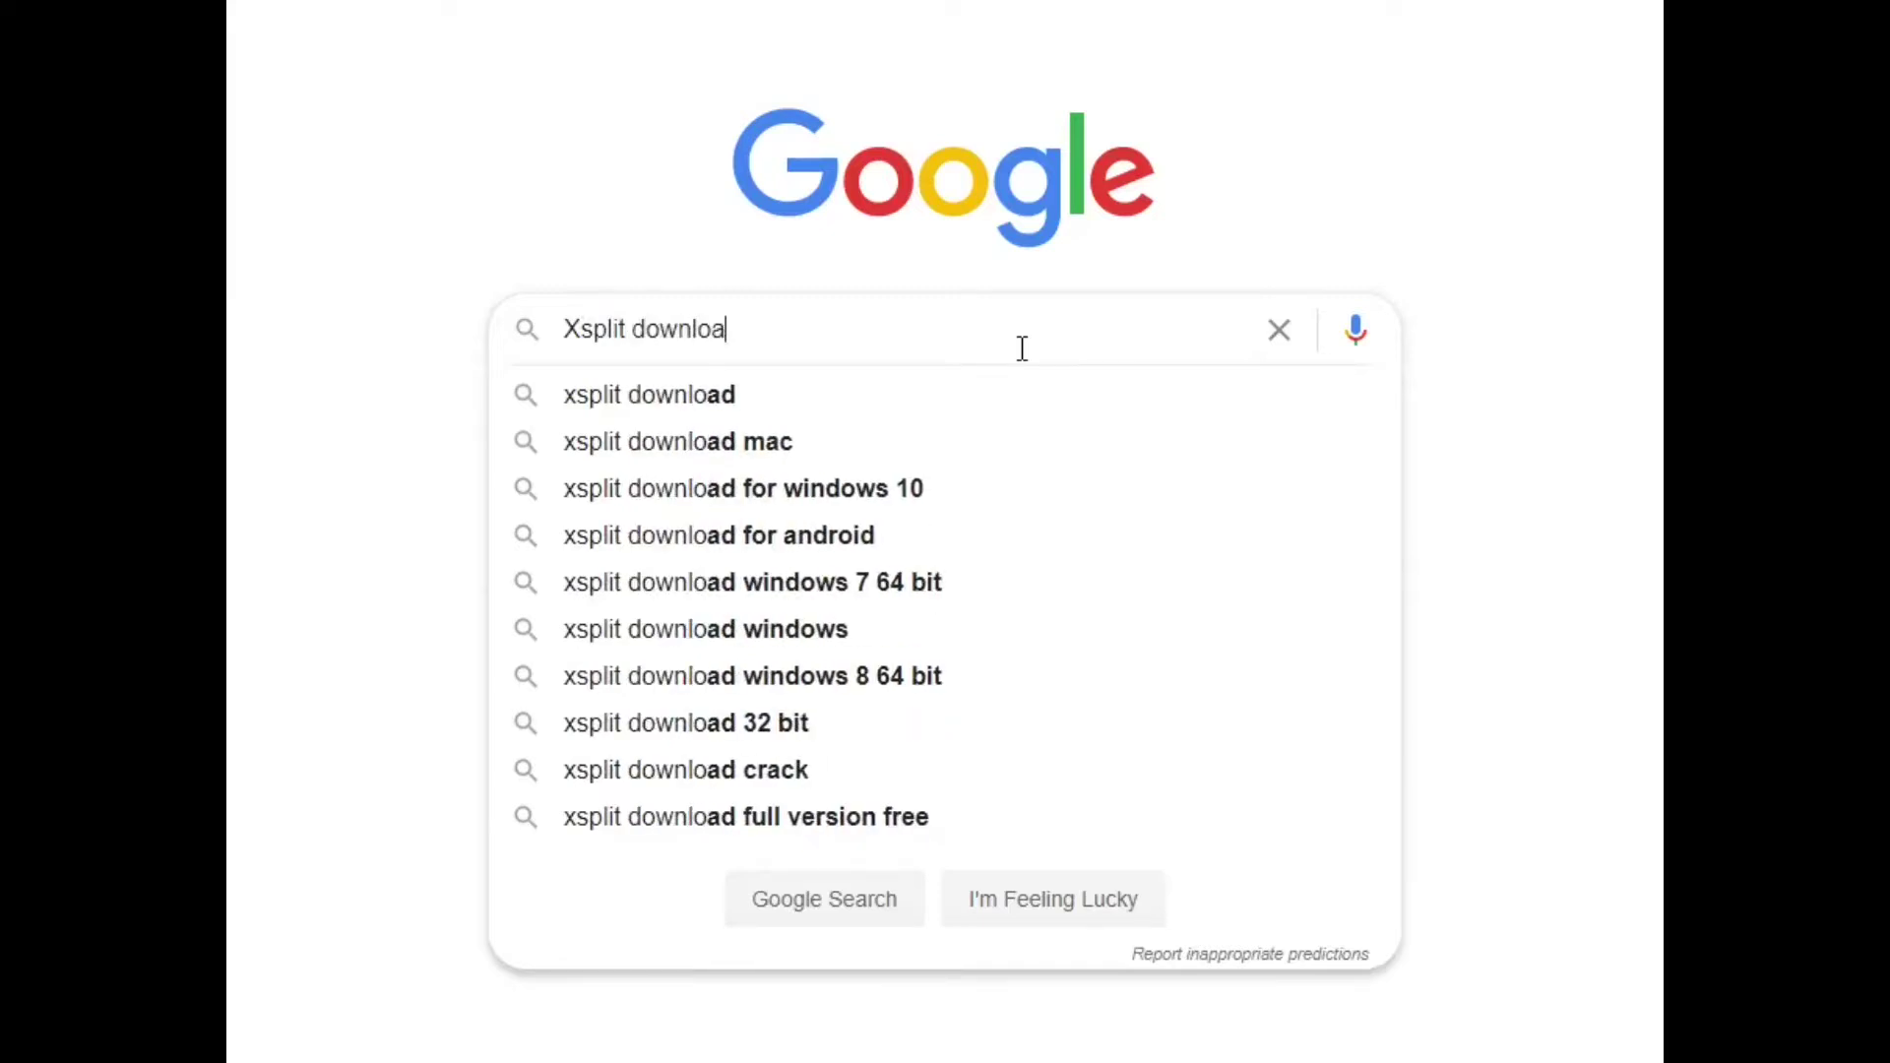
text(d)
key(Return)
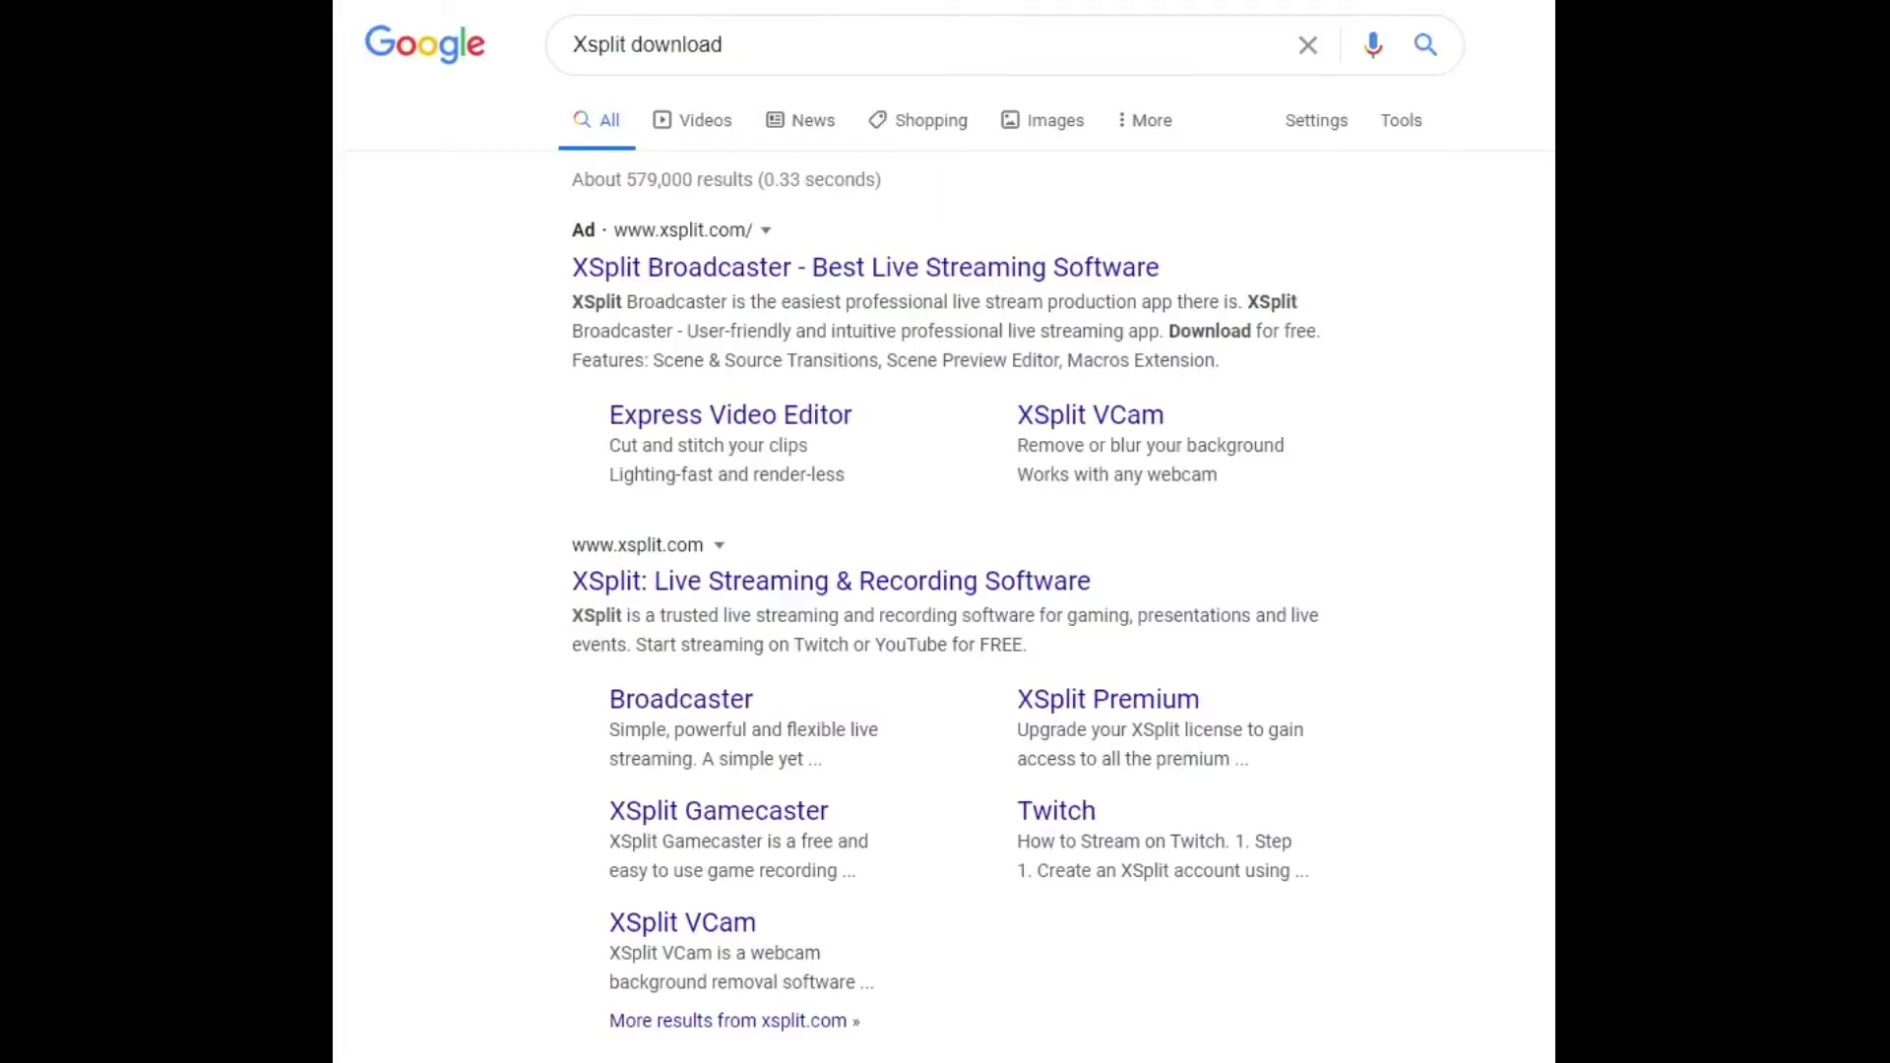
click(1080, 588)
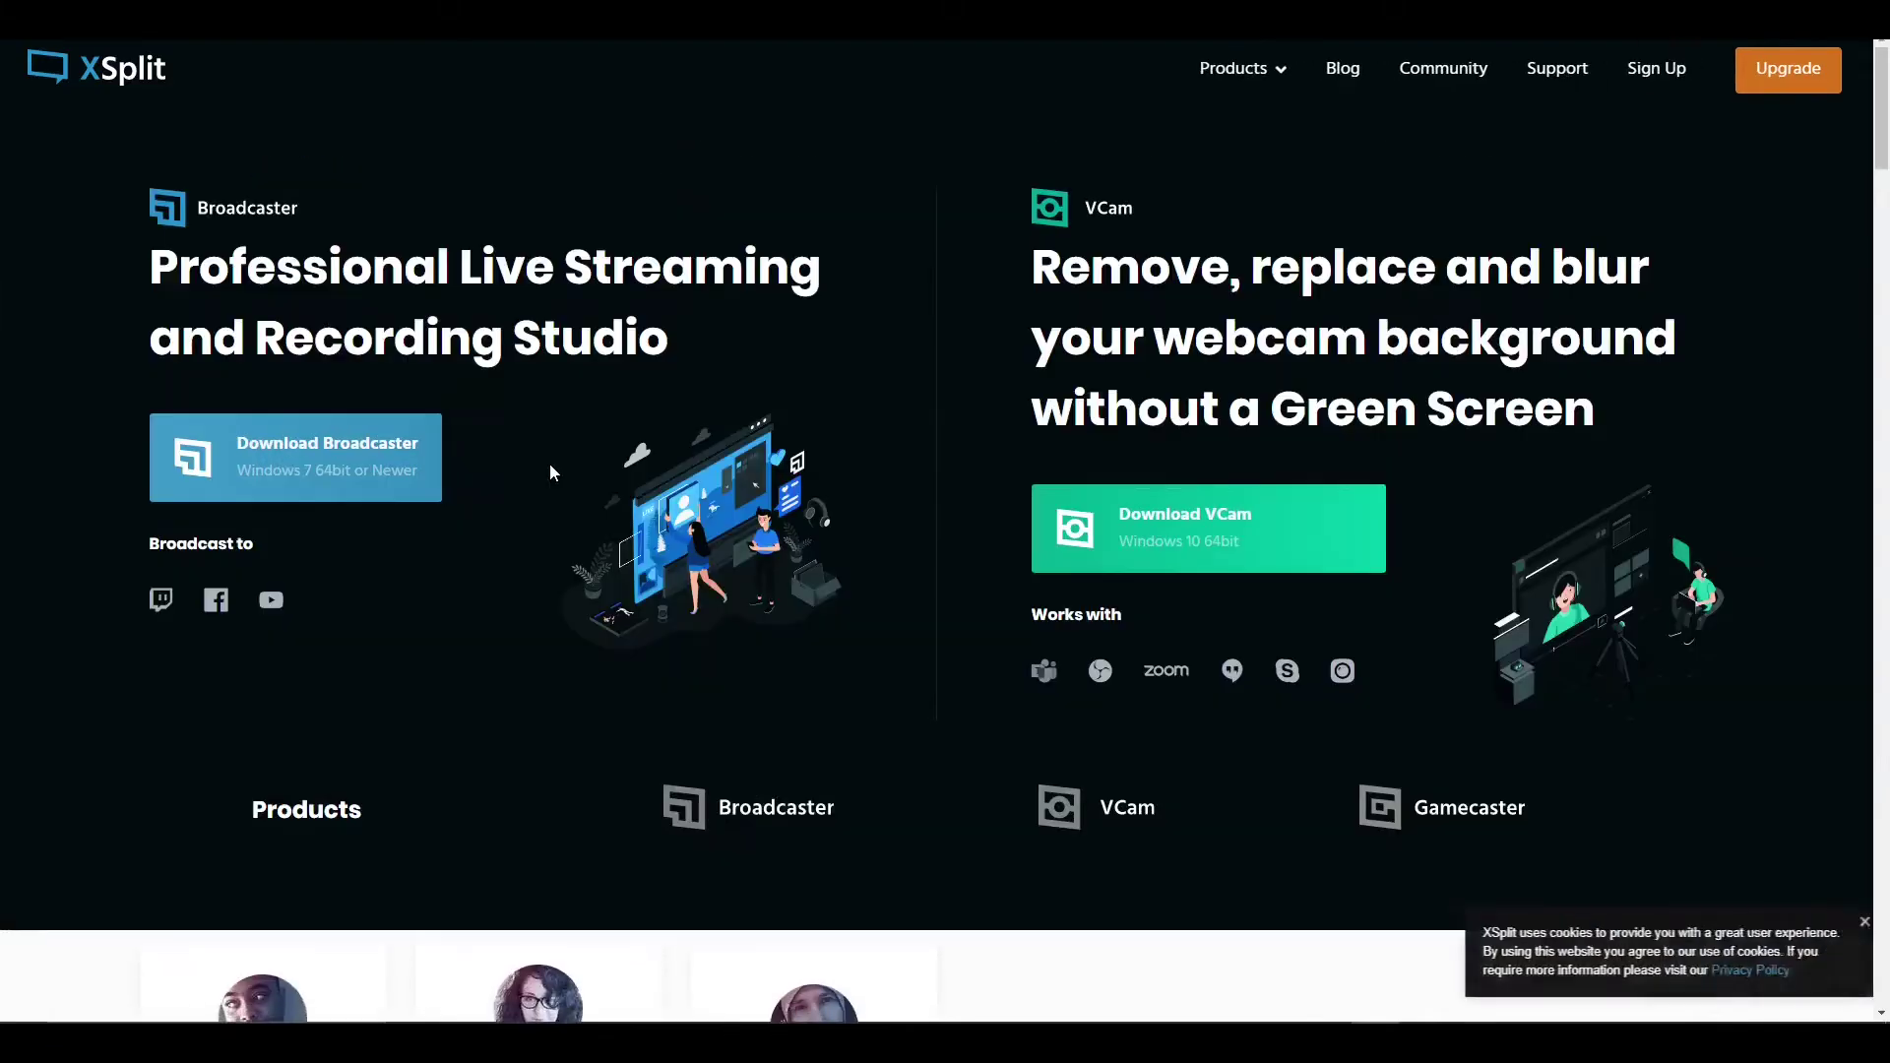
click(1170, 547)
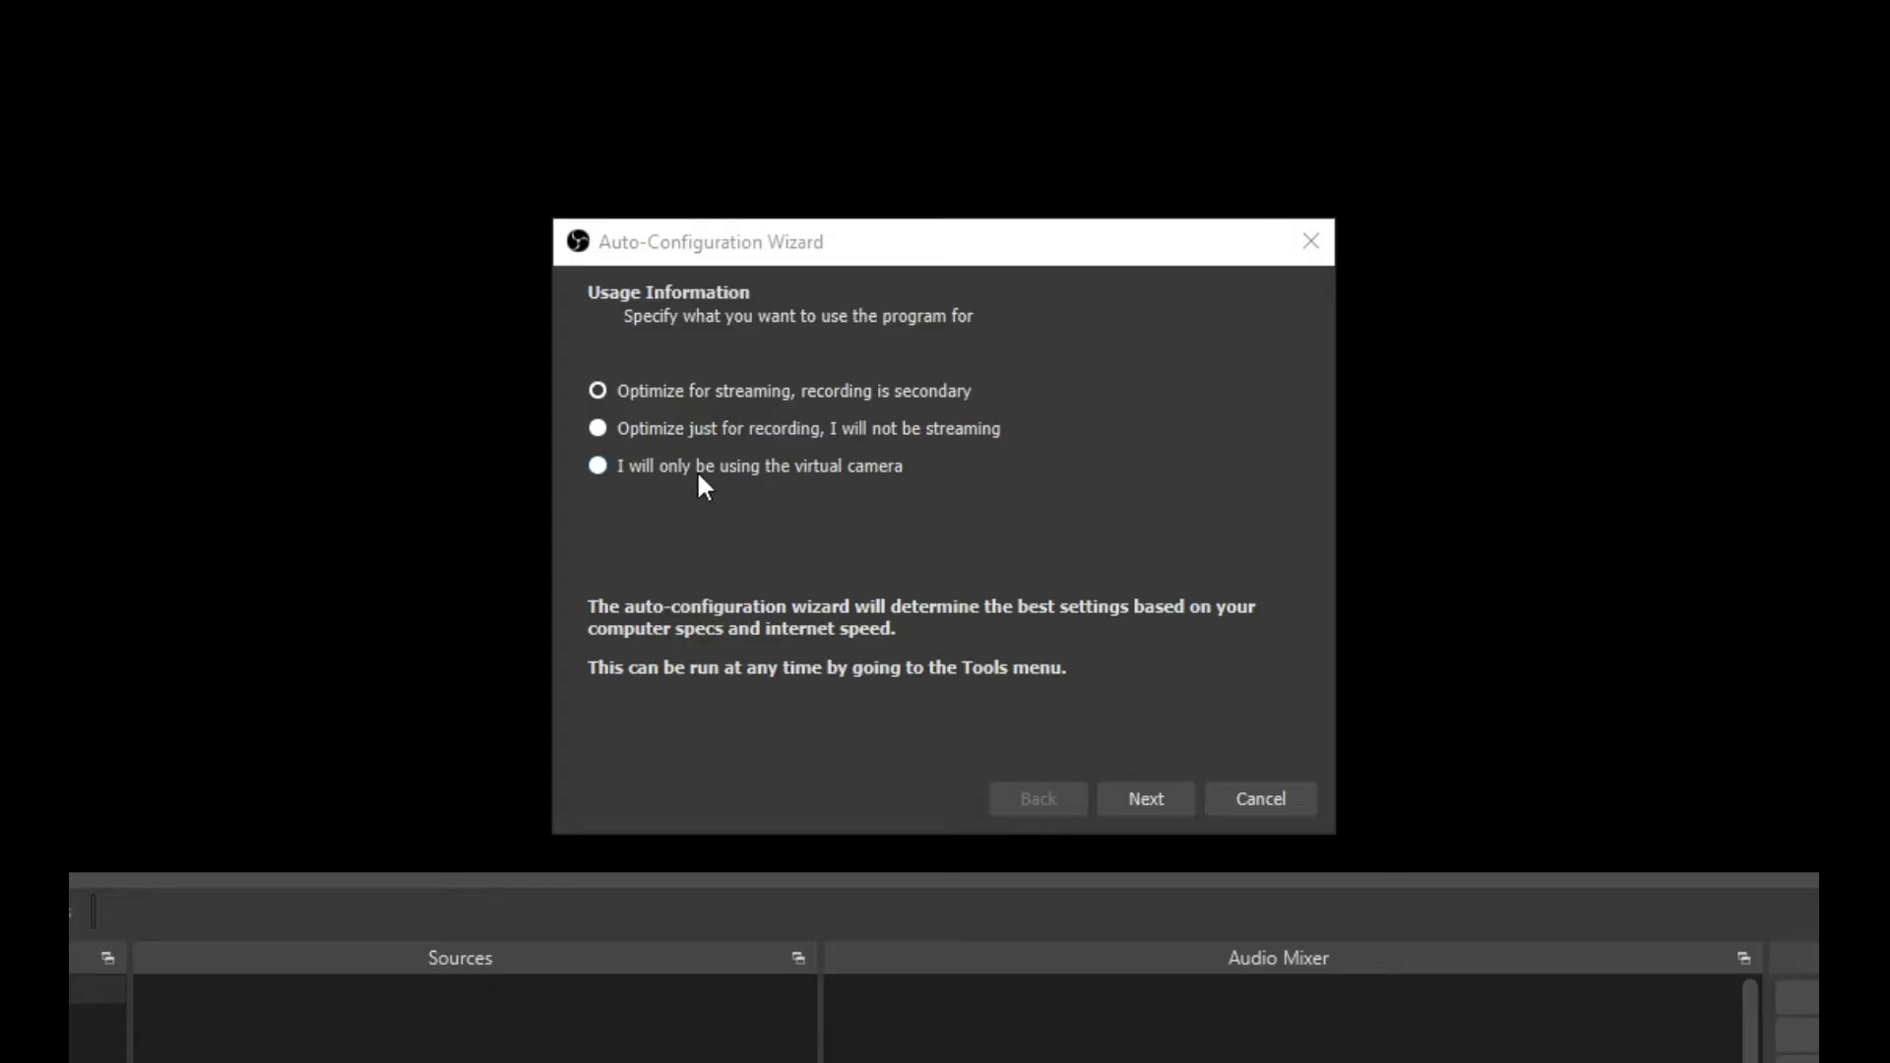
In the OBS Auto-Configuration Wizard, choose to use only the virtual camera and apply the recommended settings.
click(695, 470)
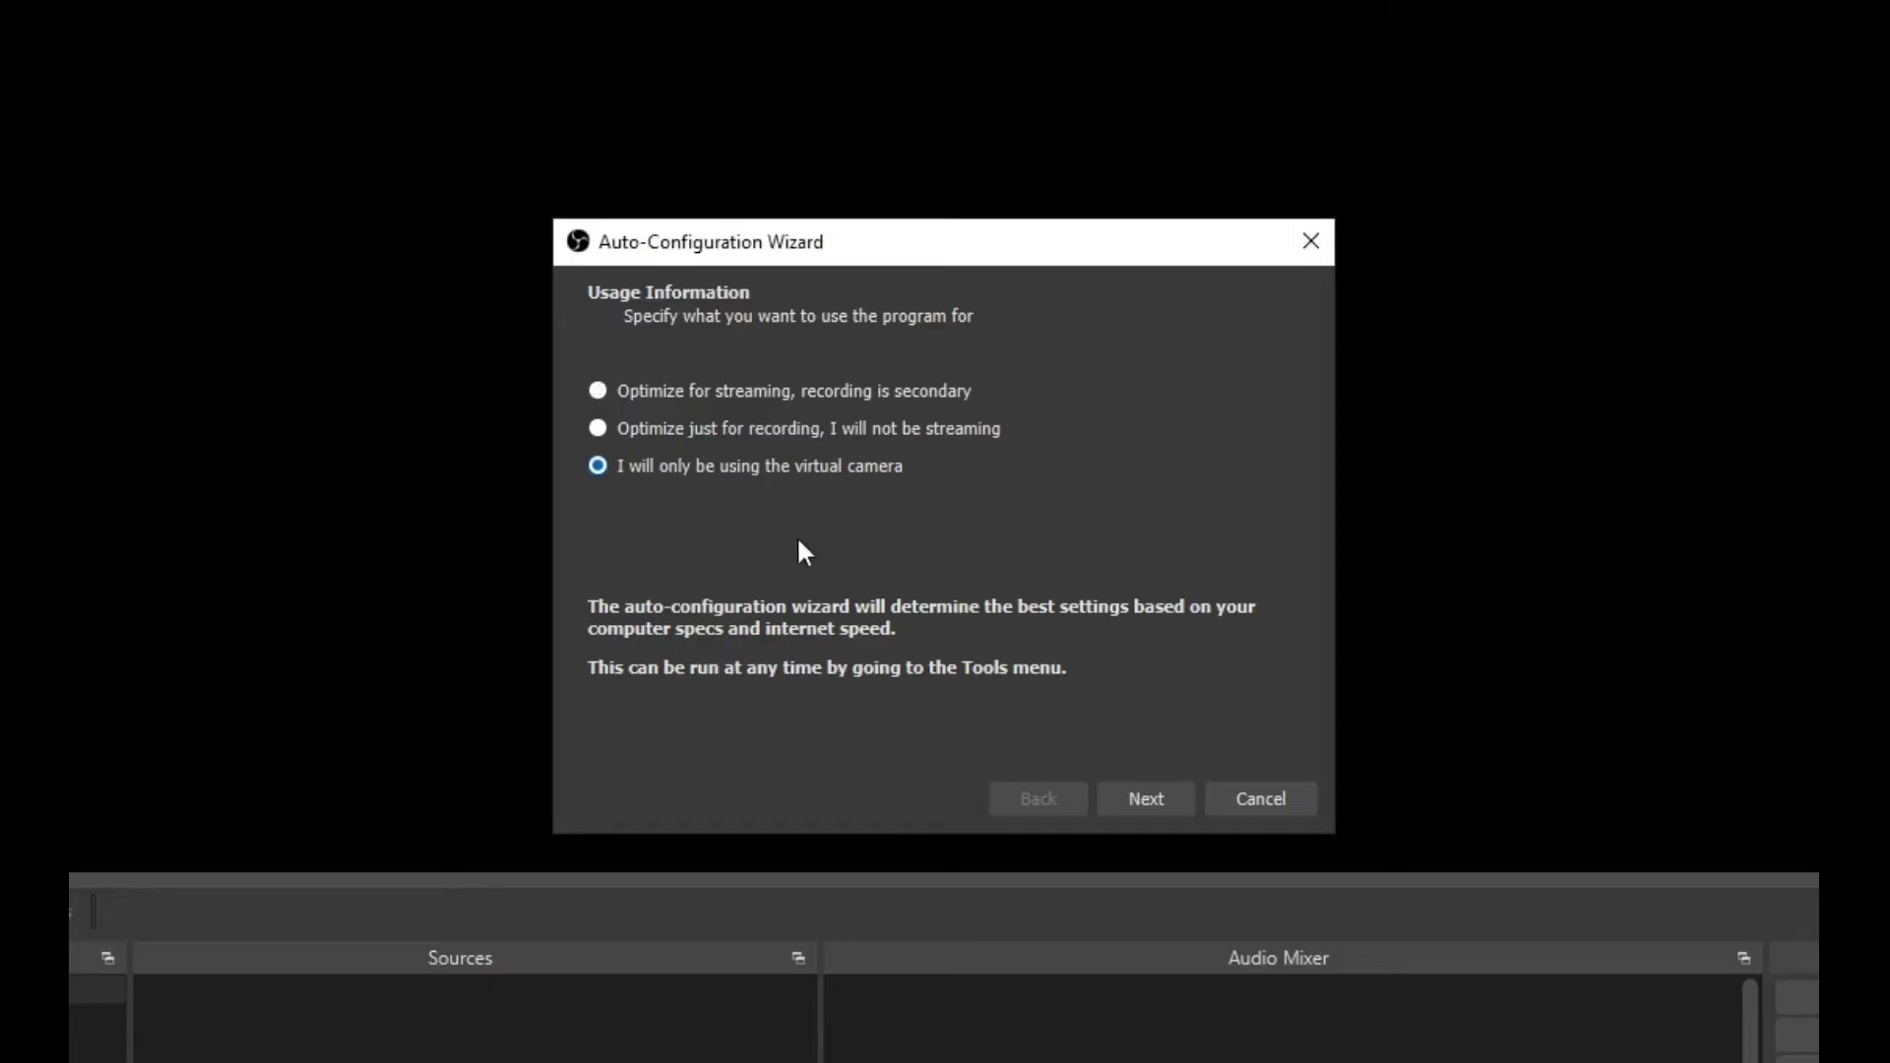
click(1163, 791)
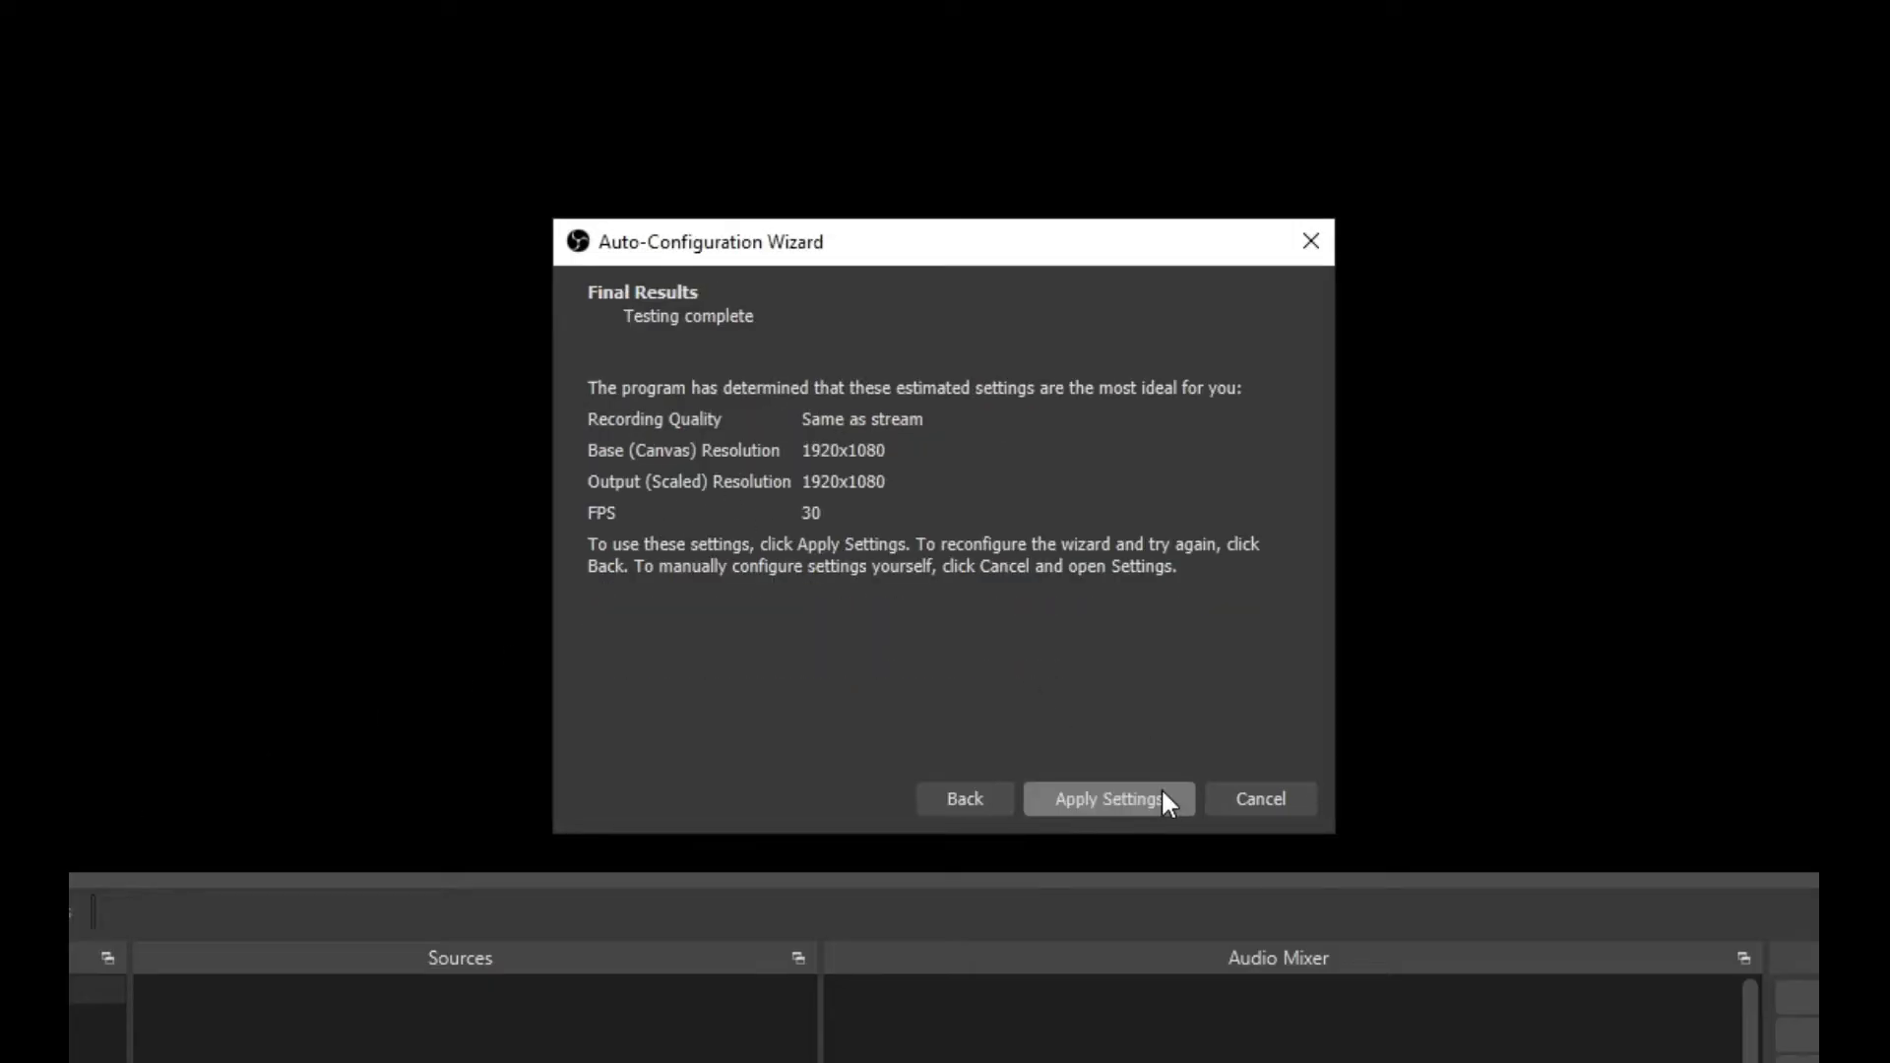
click(1163, 792)
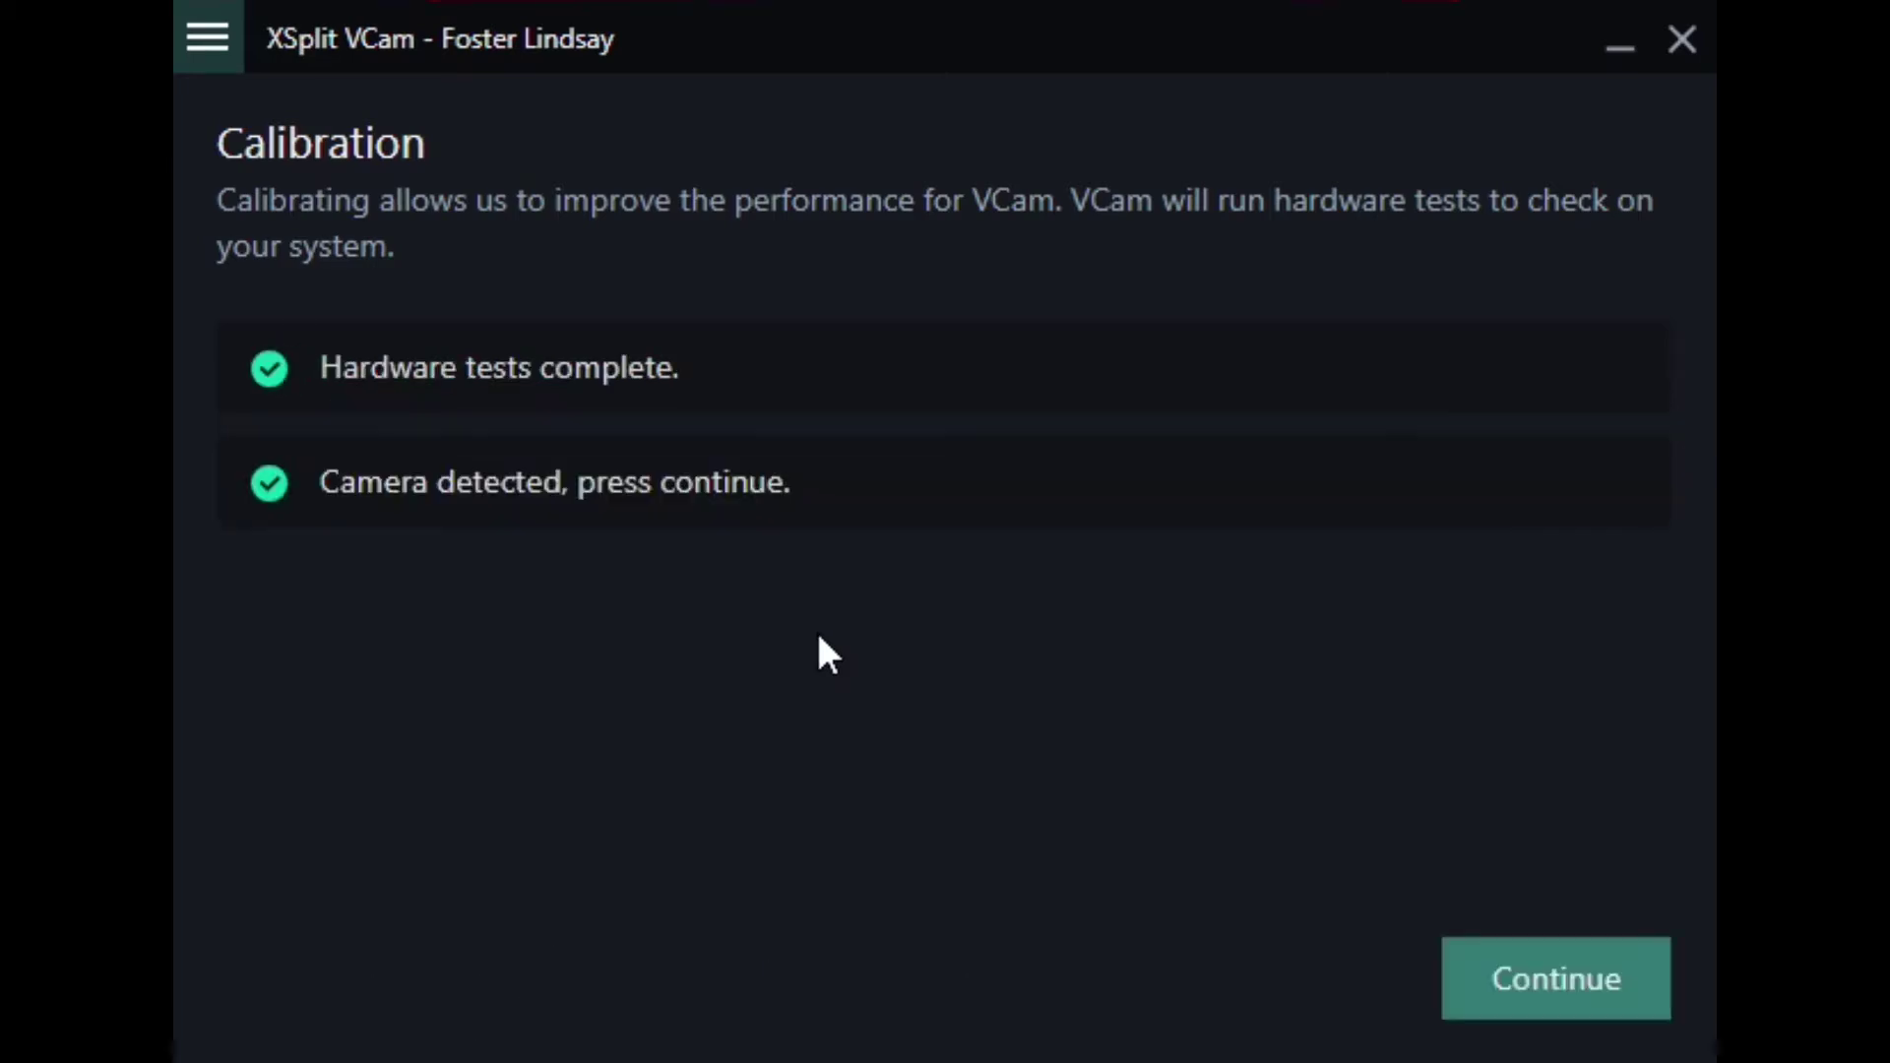
Switch to XSplit VCam, continue past the finished calibration and open the settings.
click(1663, 989)
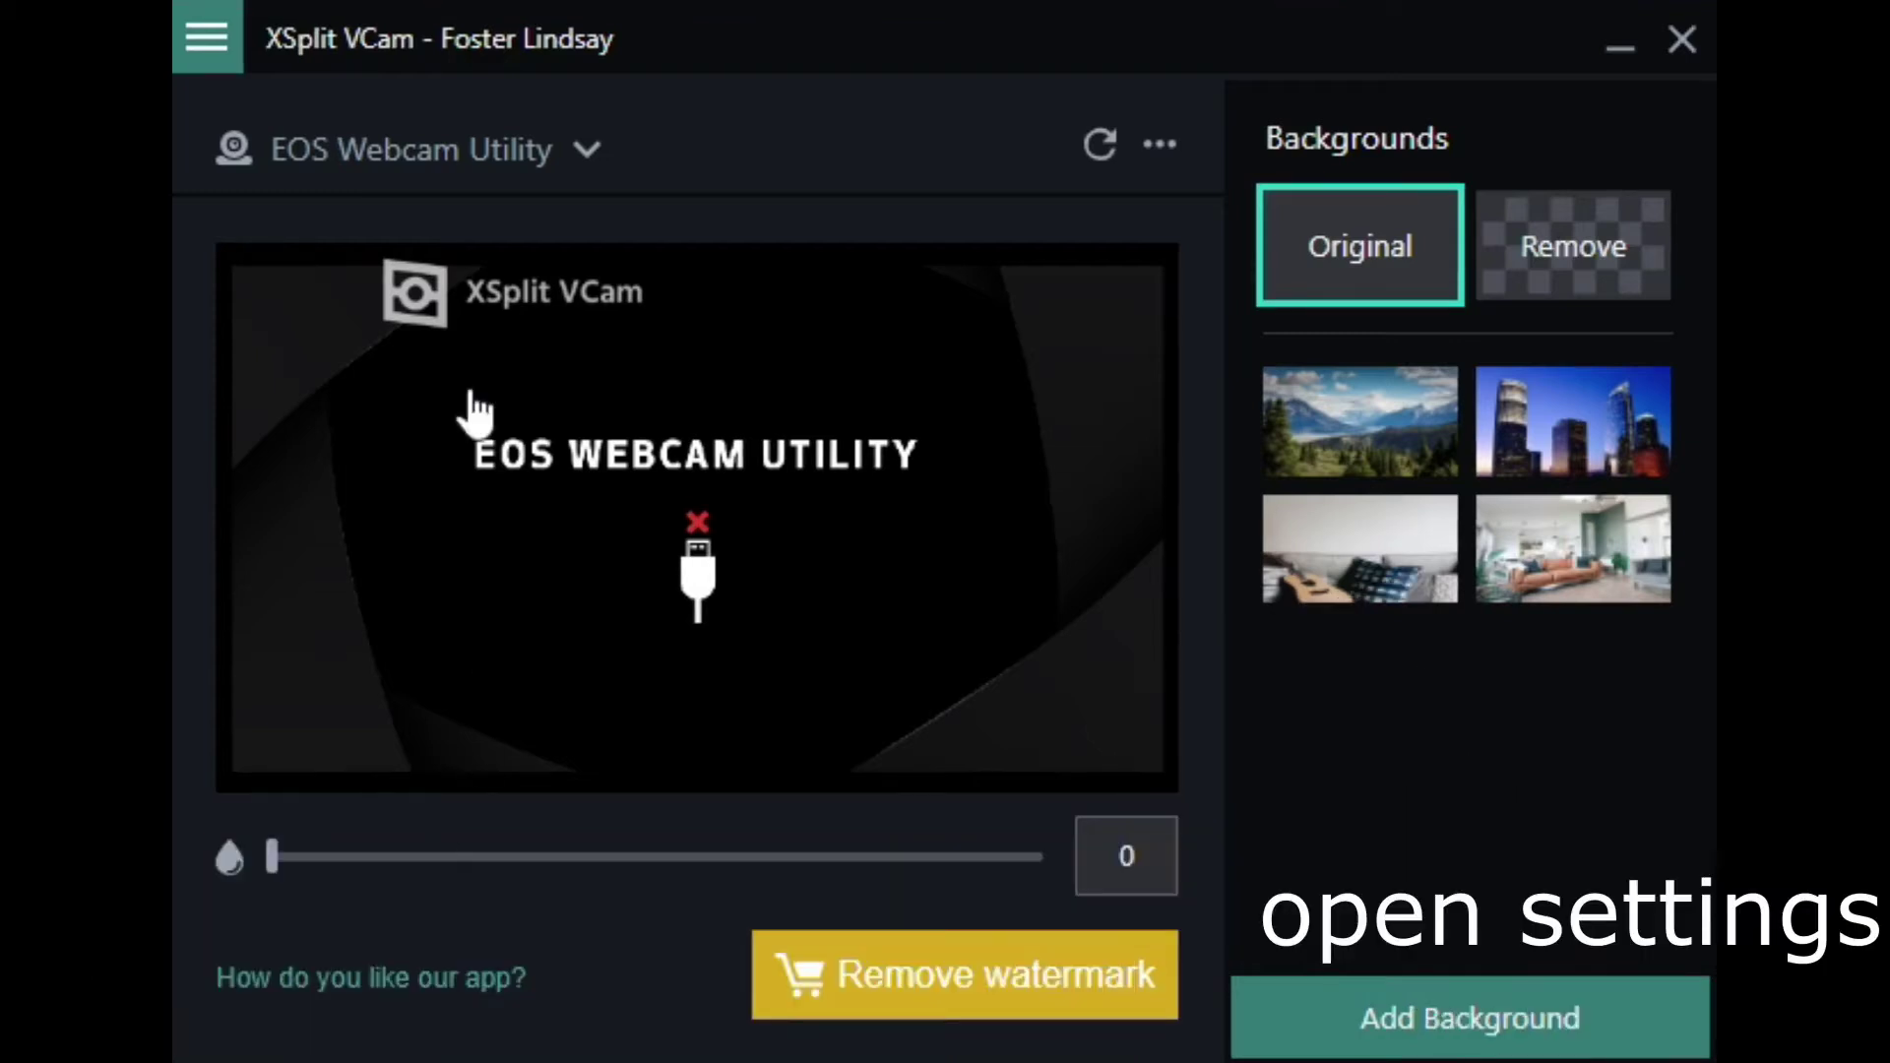
click(201, 44)
click(335, 126)
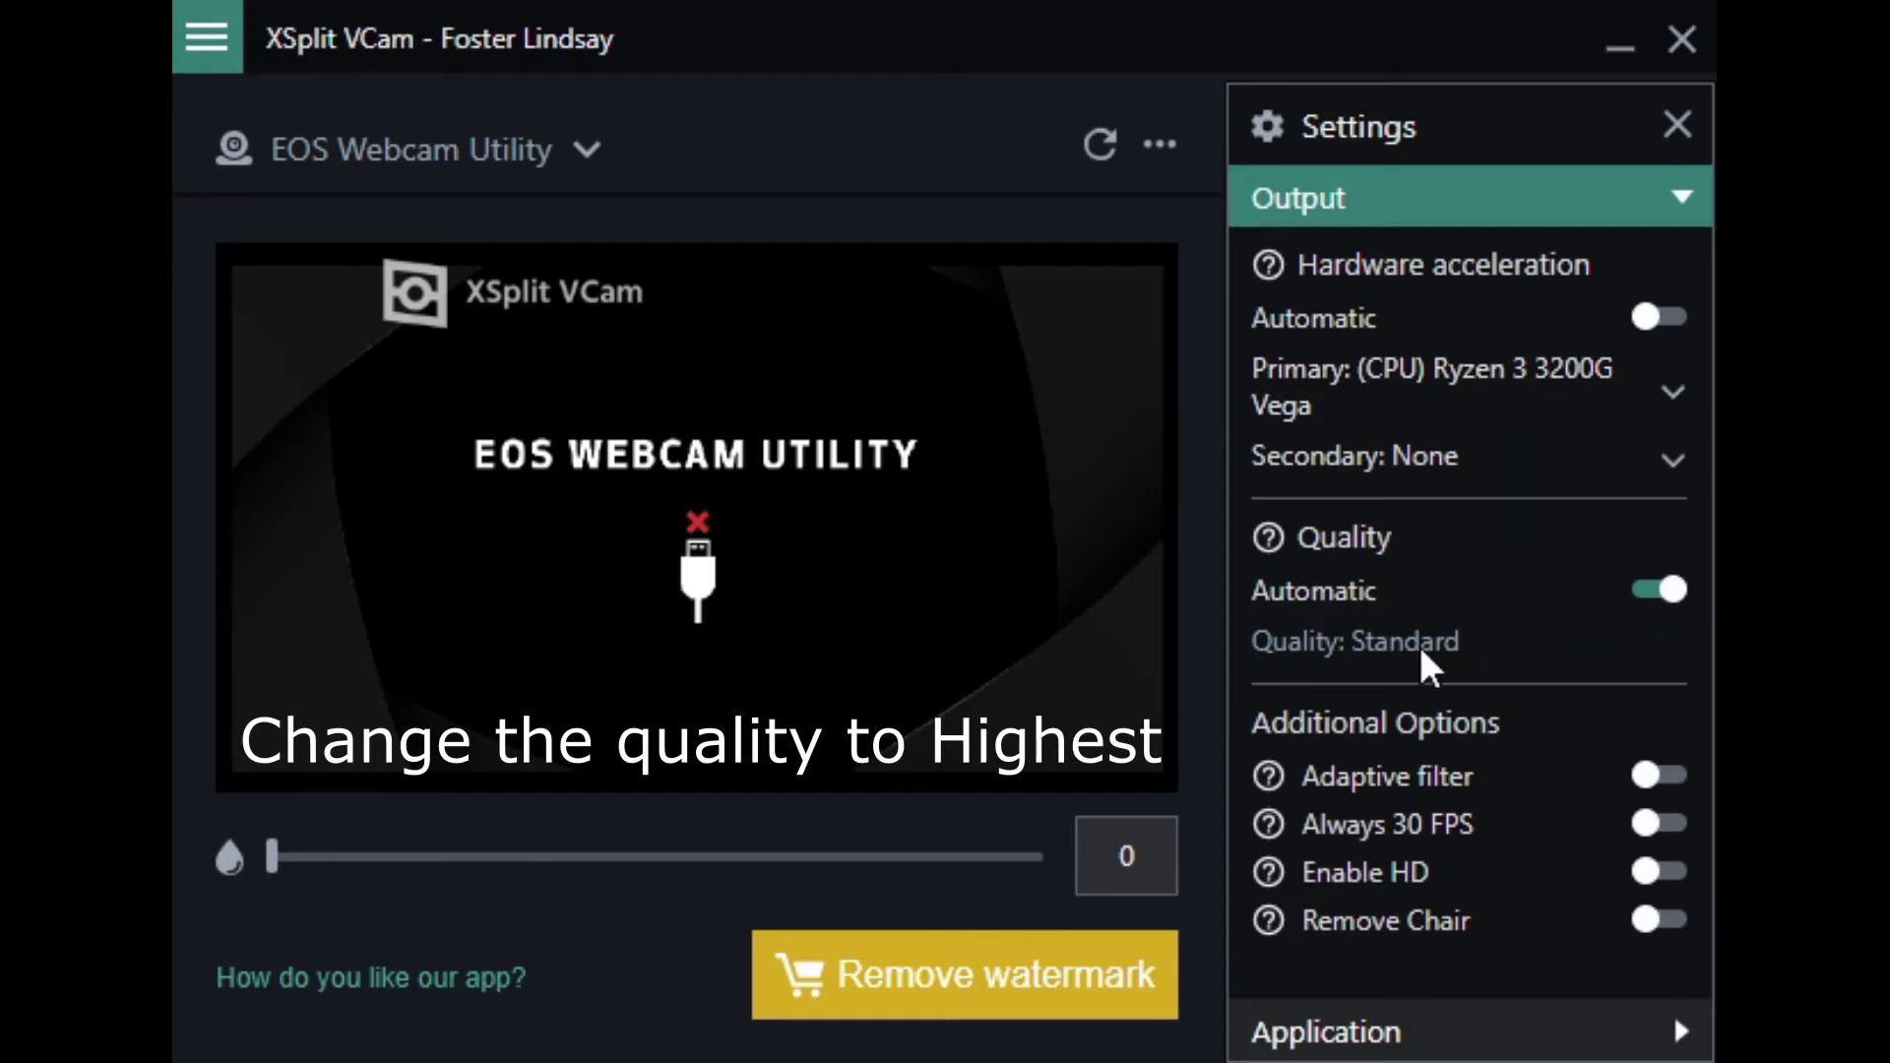
Turn off automatic quality in the output settings and set the quality to Highest.
click(1652, 592)
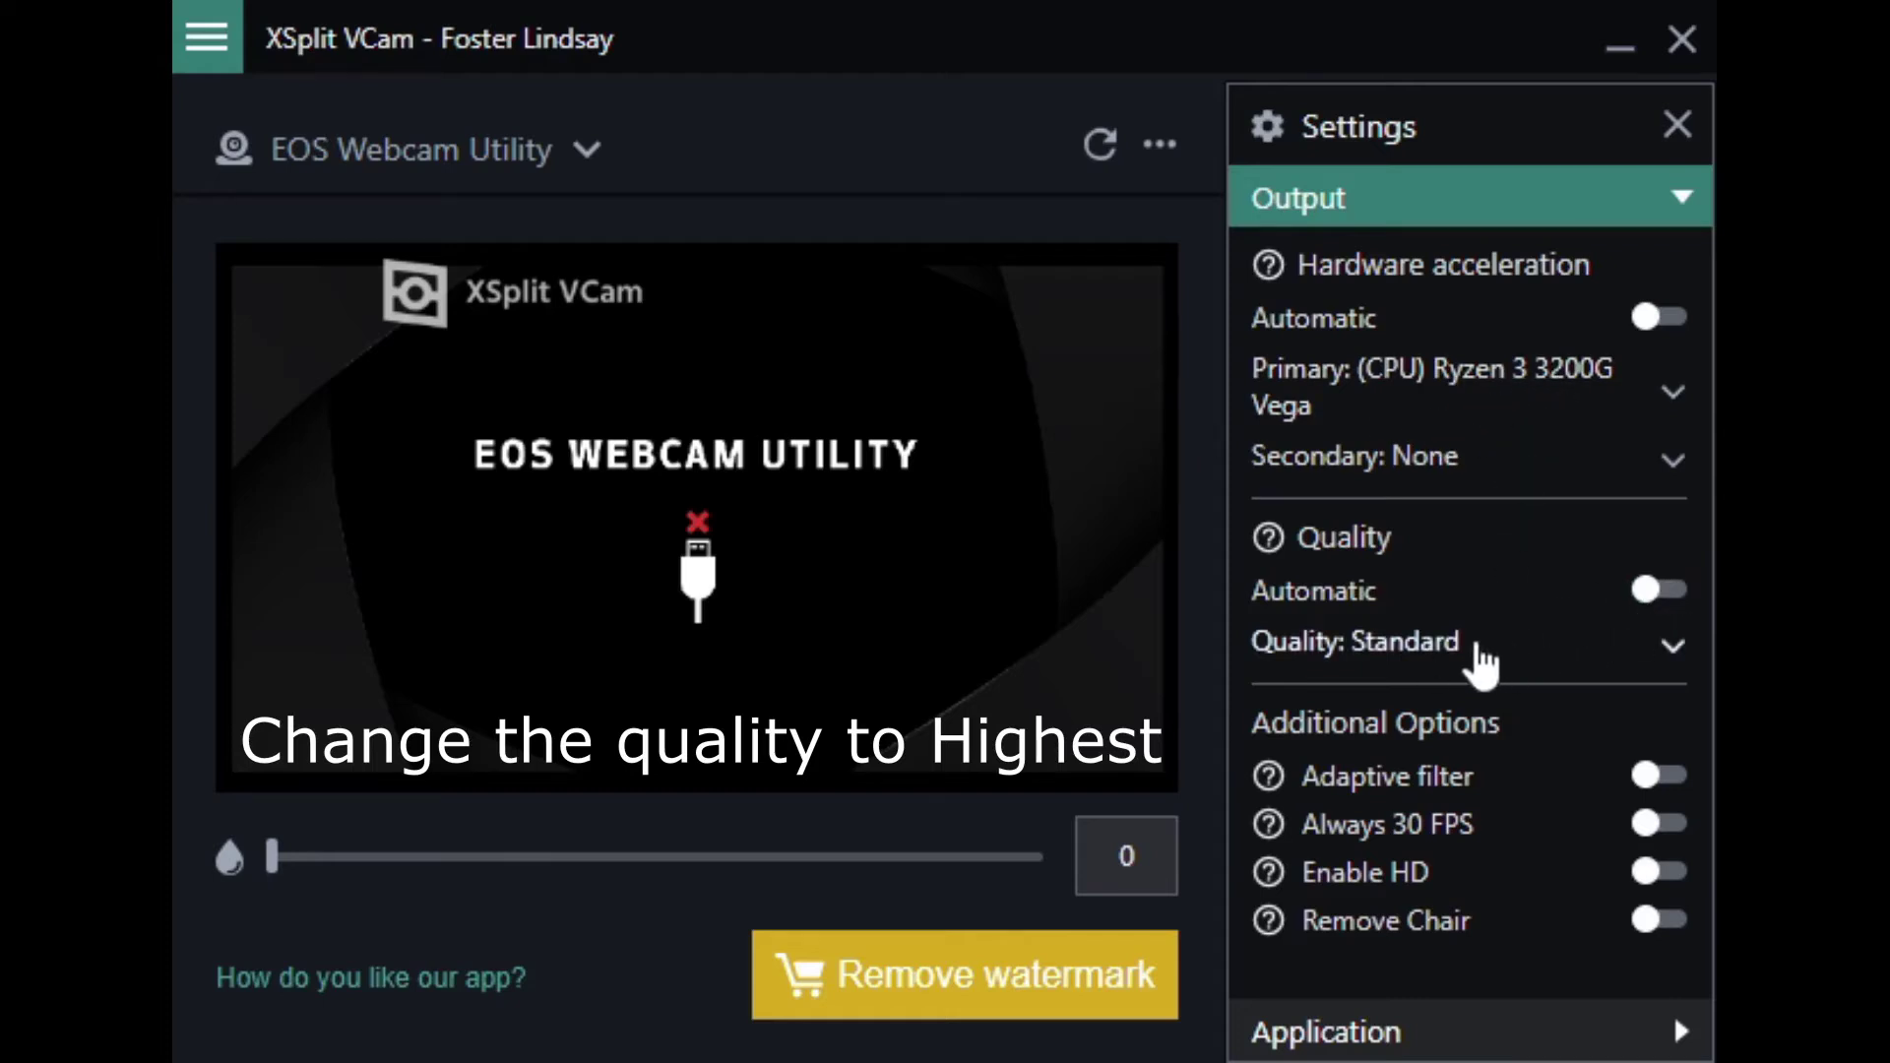
click(1476, 662)
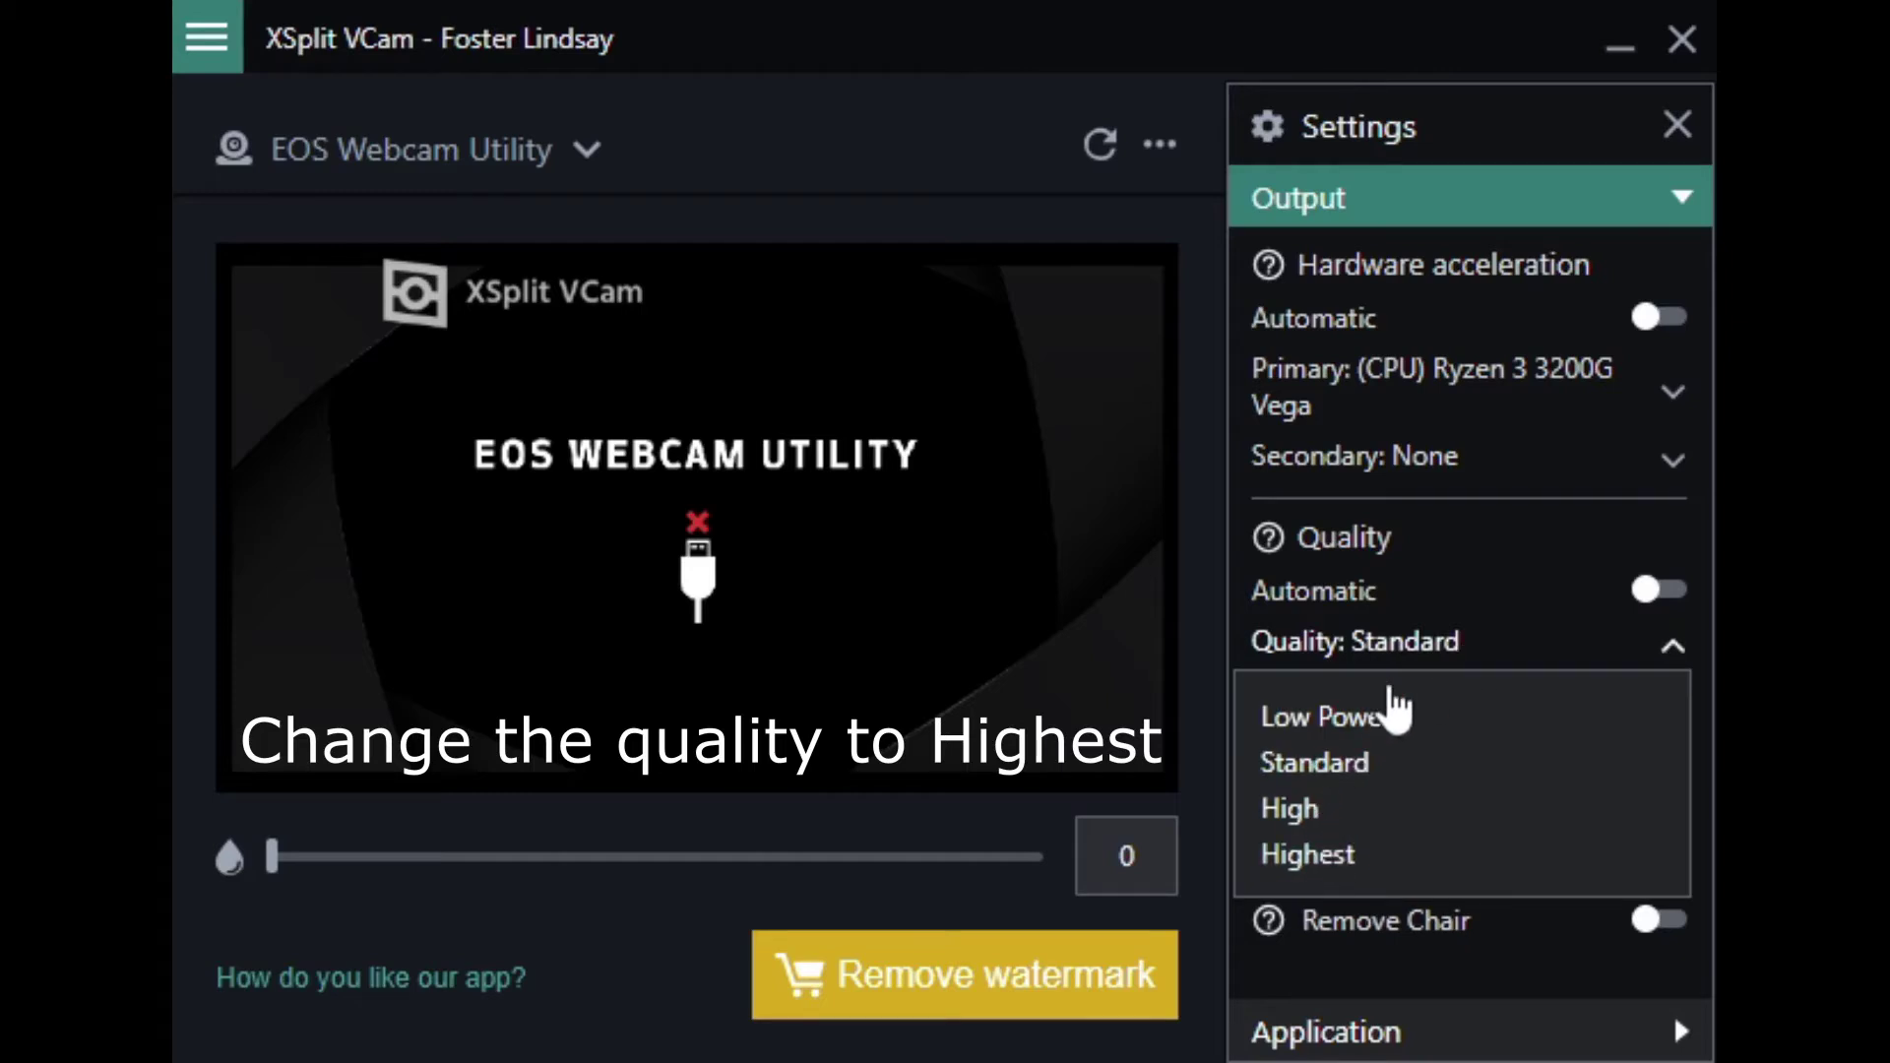
click(1343, 854)
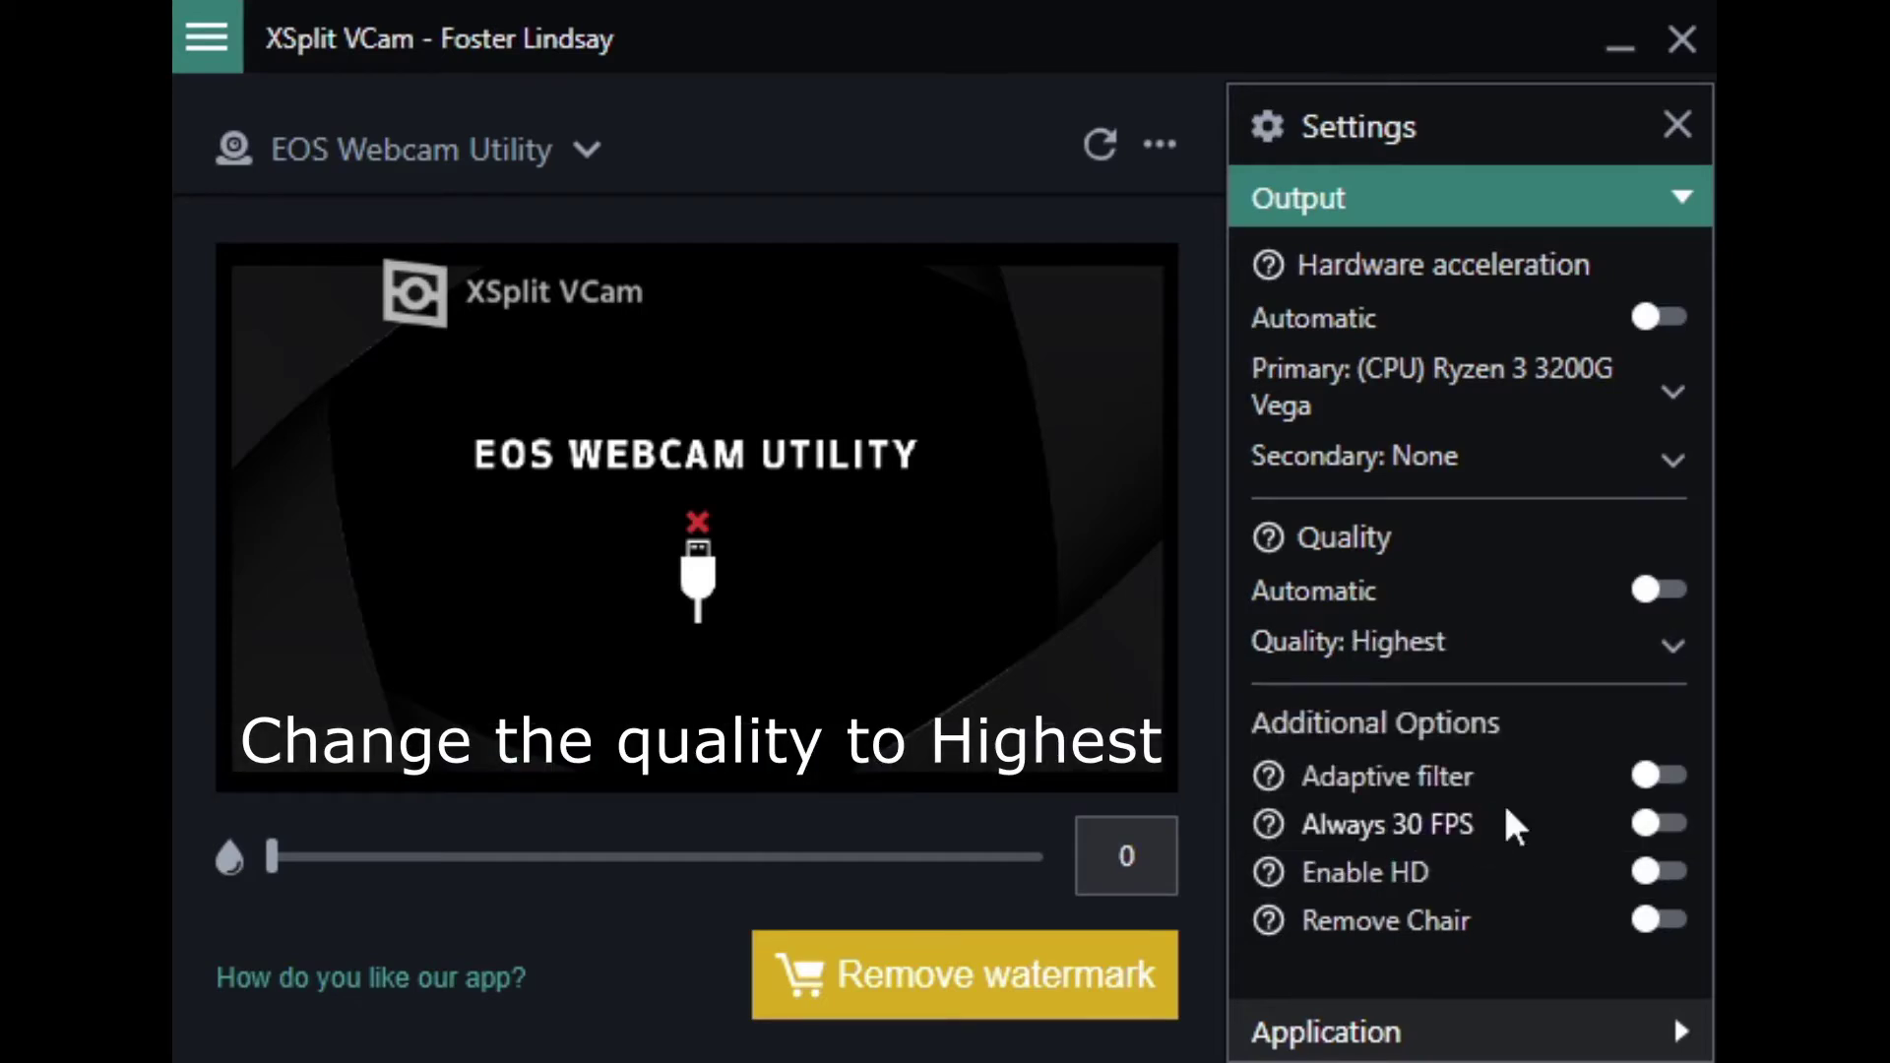
Enable the additional options Adaptive filter, Always 30 FPS, Enable HD and Remove Chair.
click(1642, 777)
click(1654, 825)
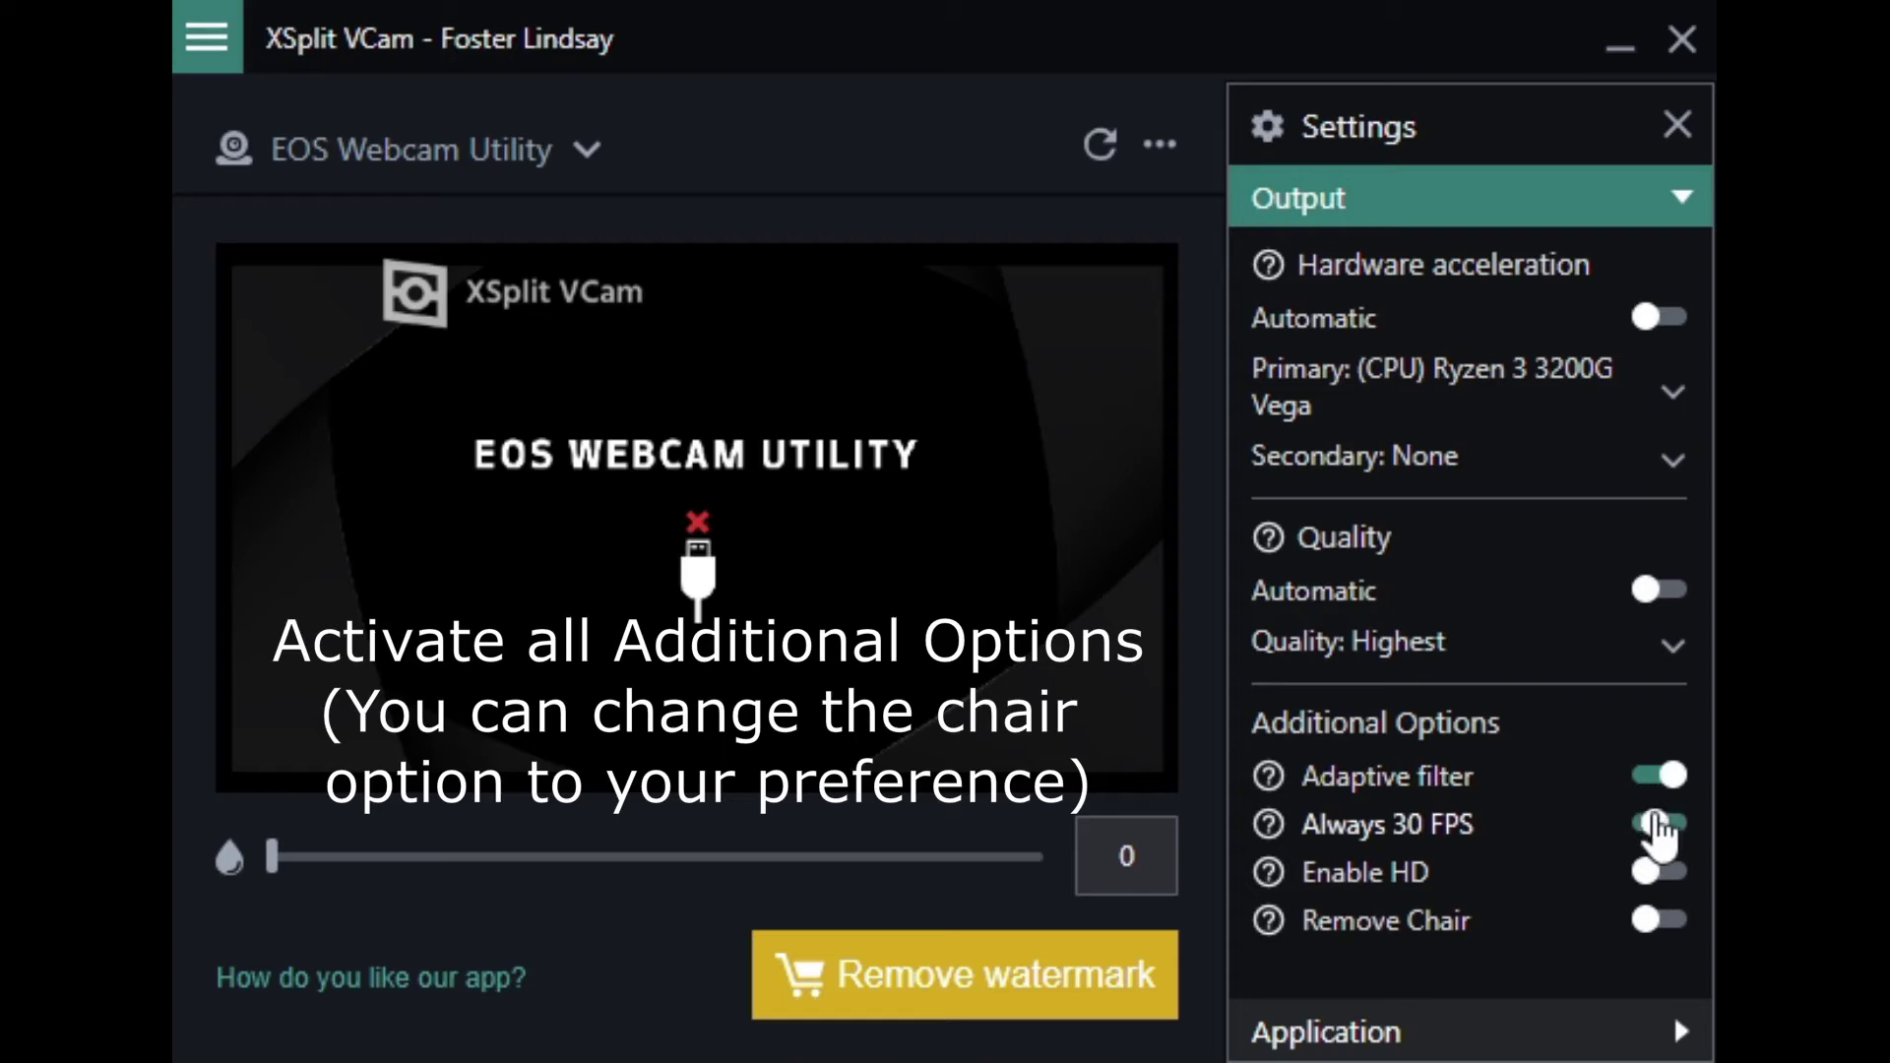
click(1656, 873)
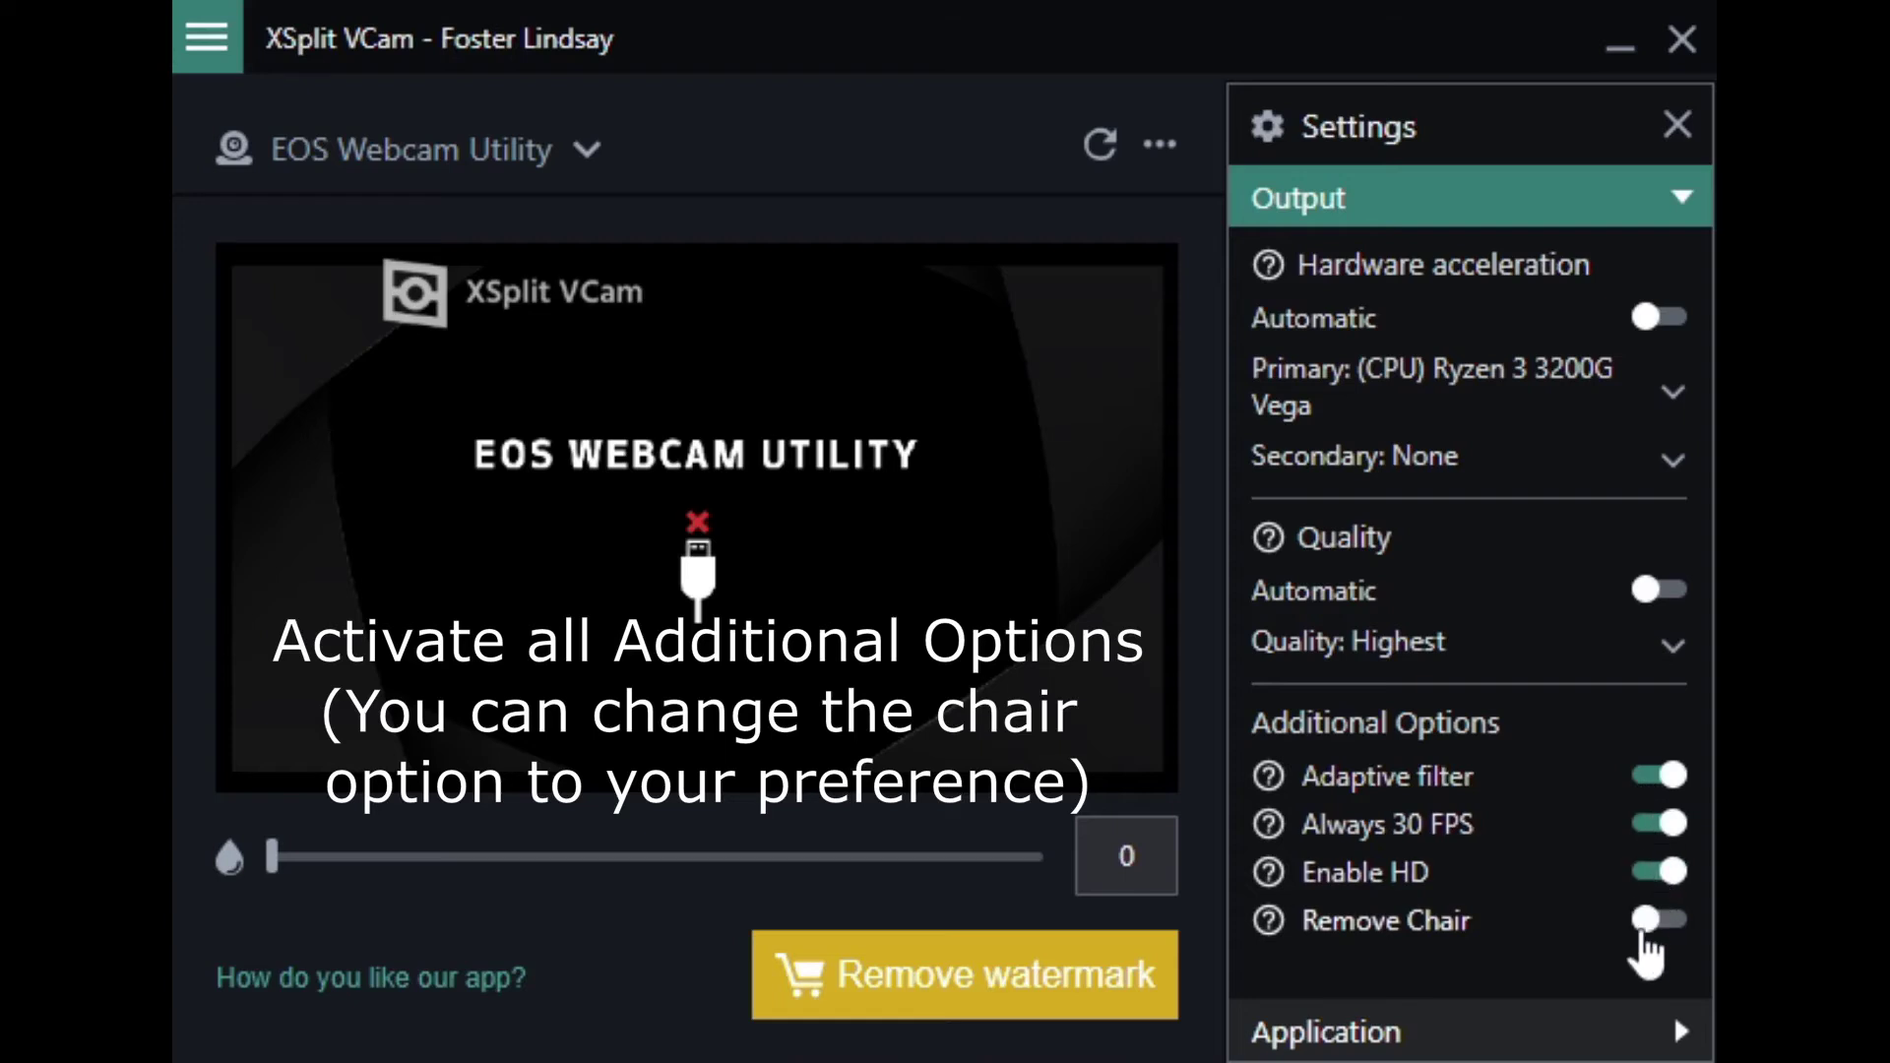
click(1642, 935)
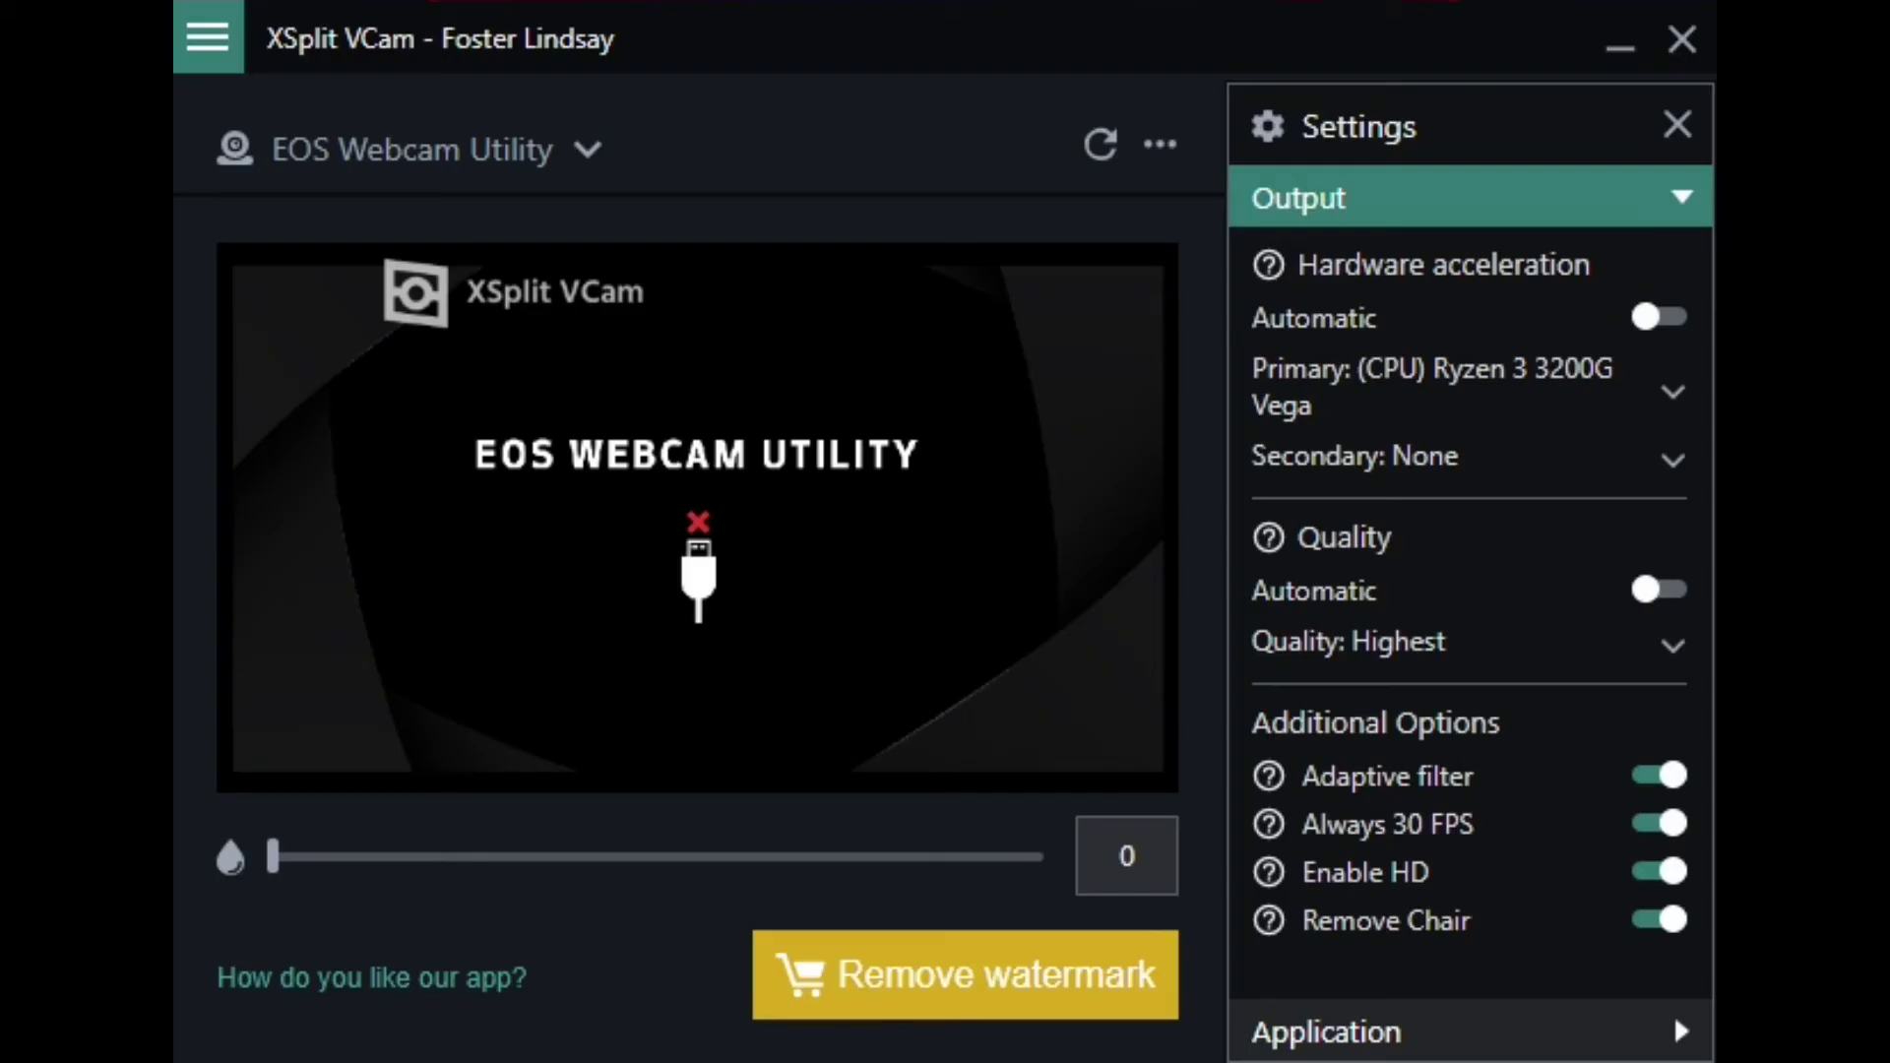
Set the primary hardware acceleration device to (GPU) RX 570, close the settings and choose Remove as the background.
click(1567, 384)
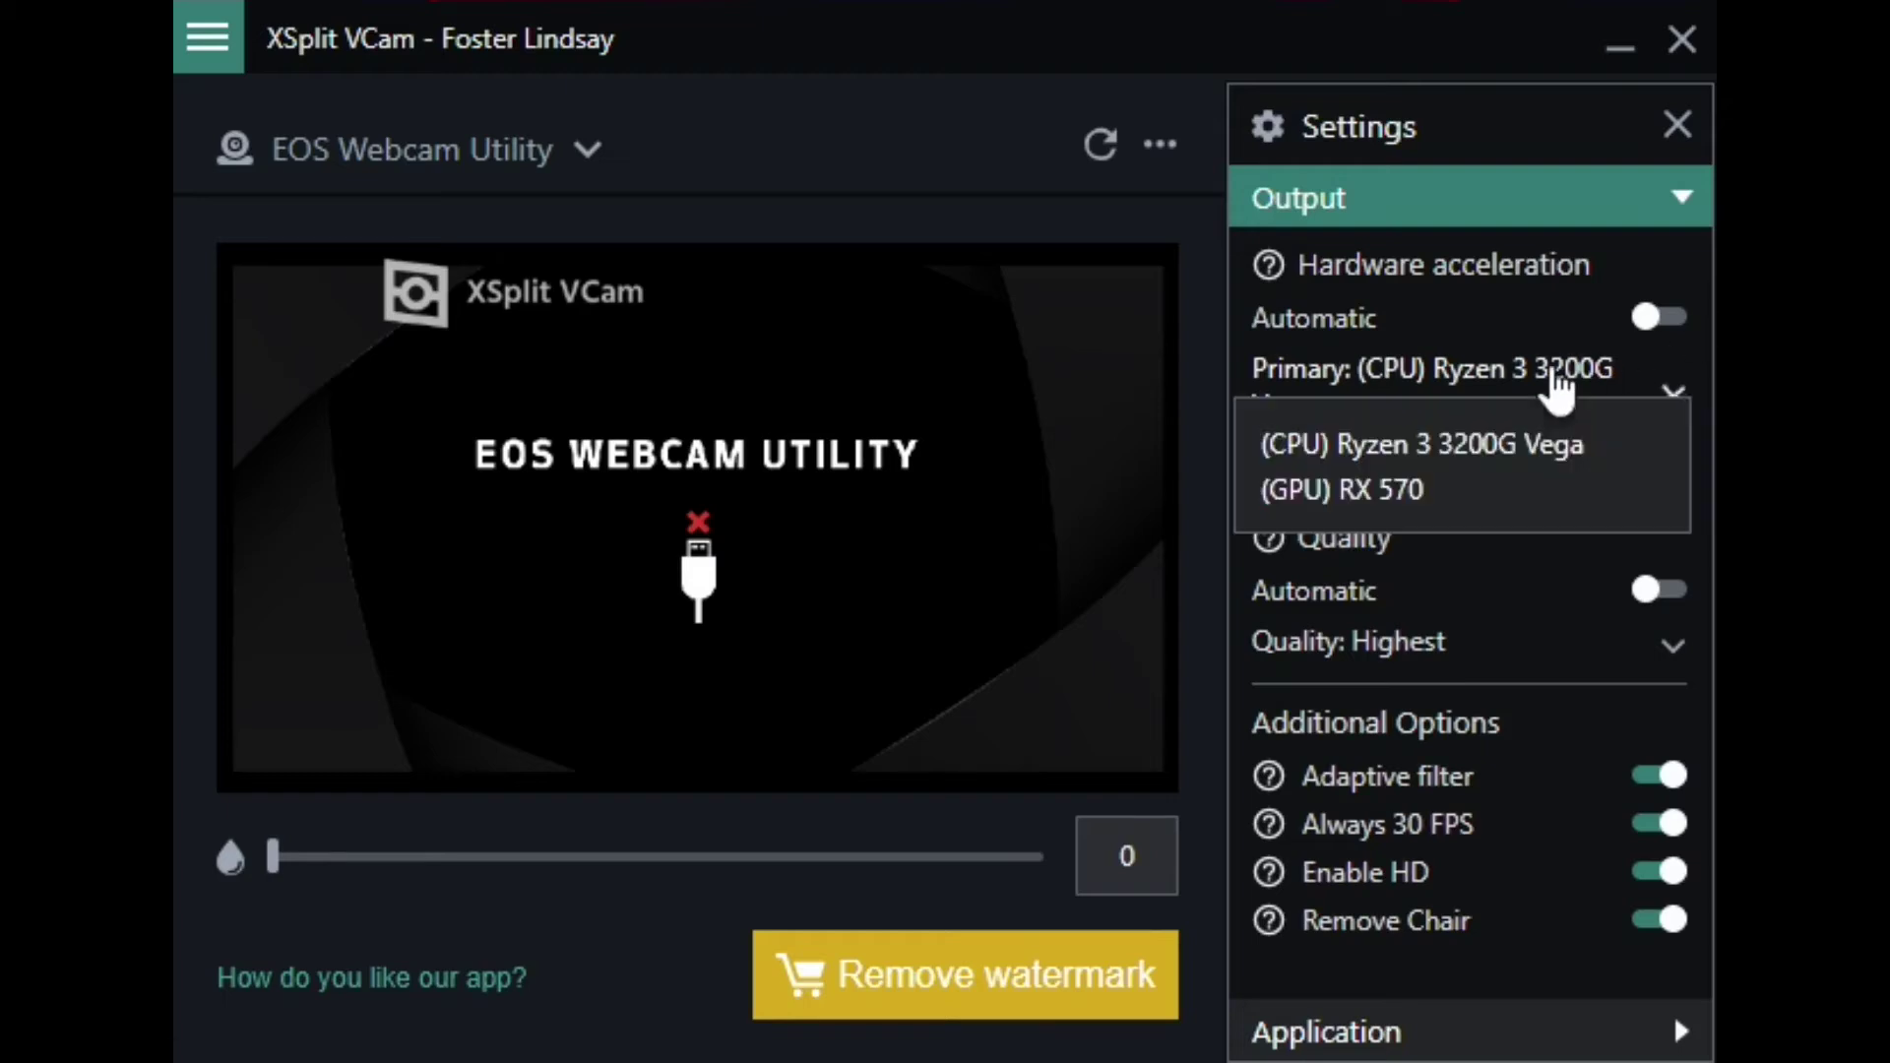
click(1467, 505)
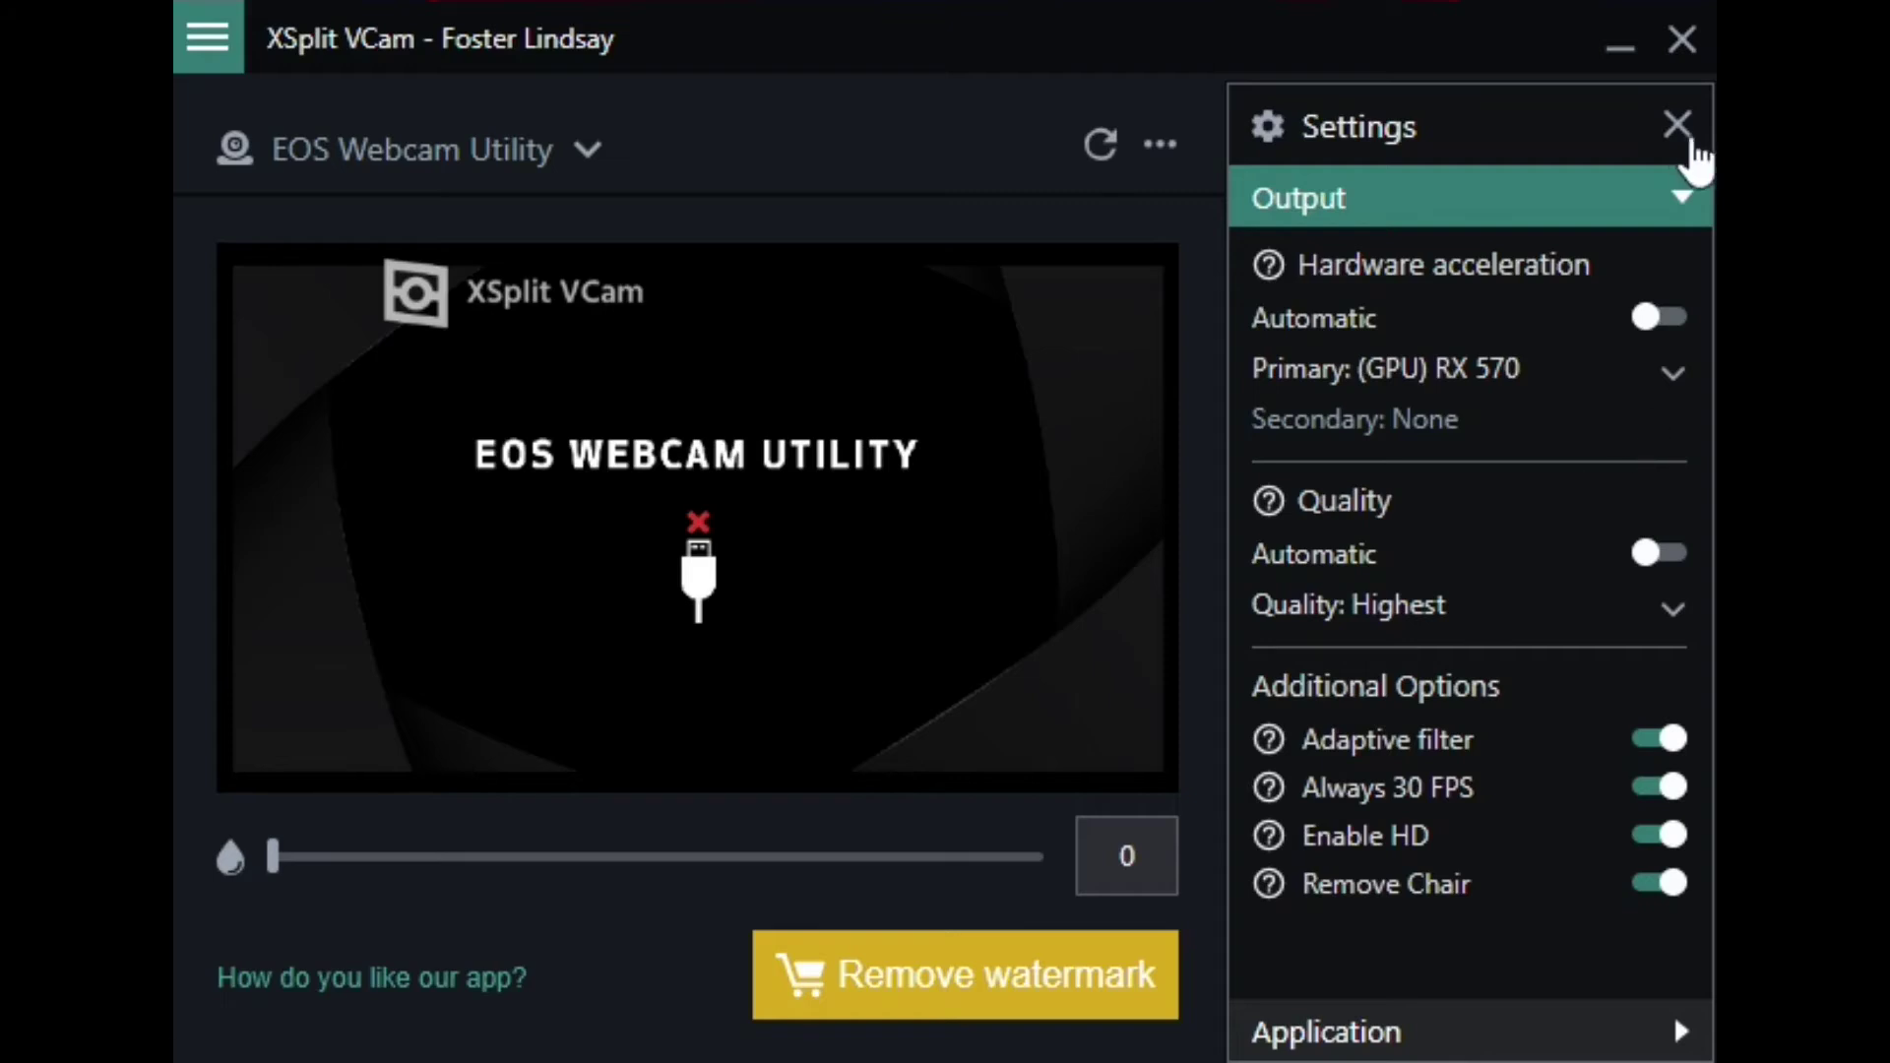
click(1678, 128)
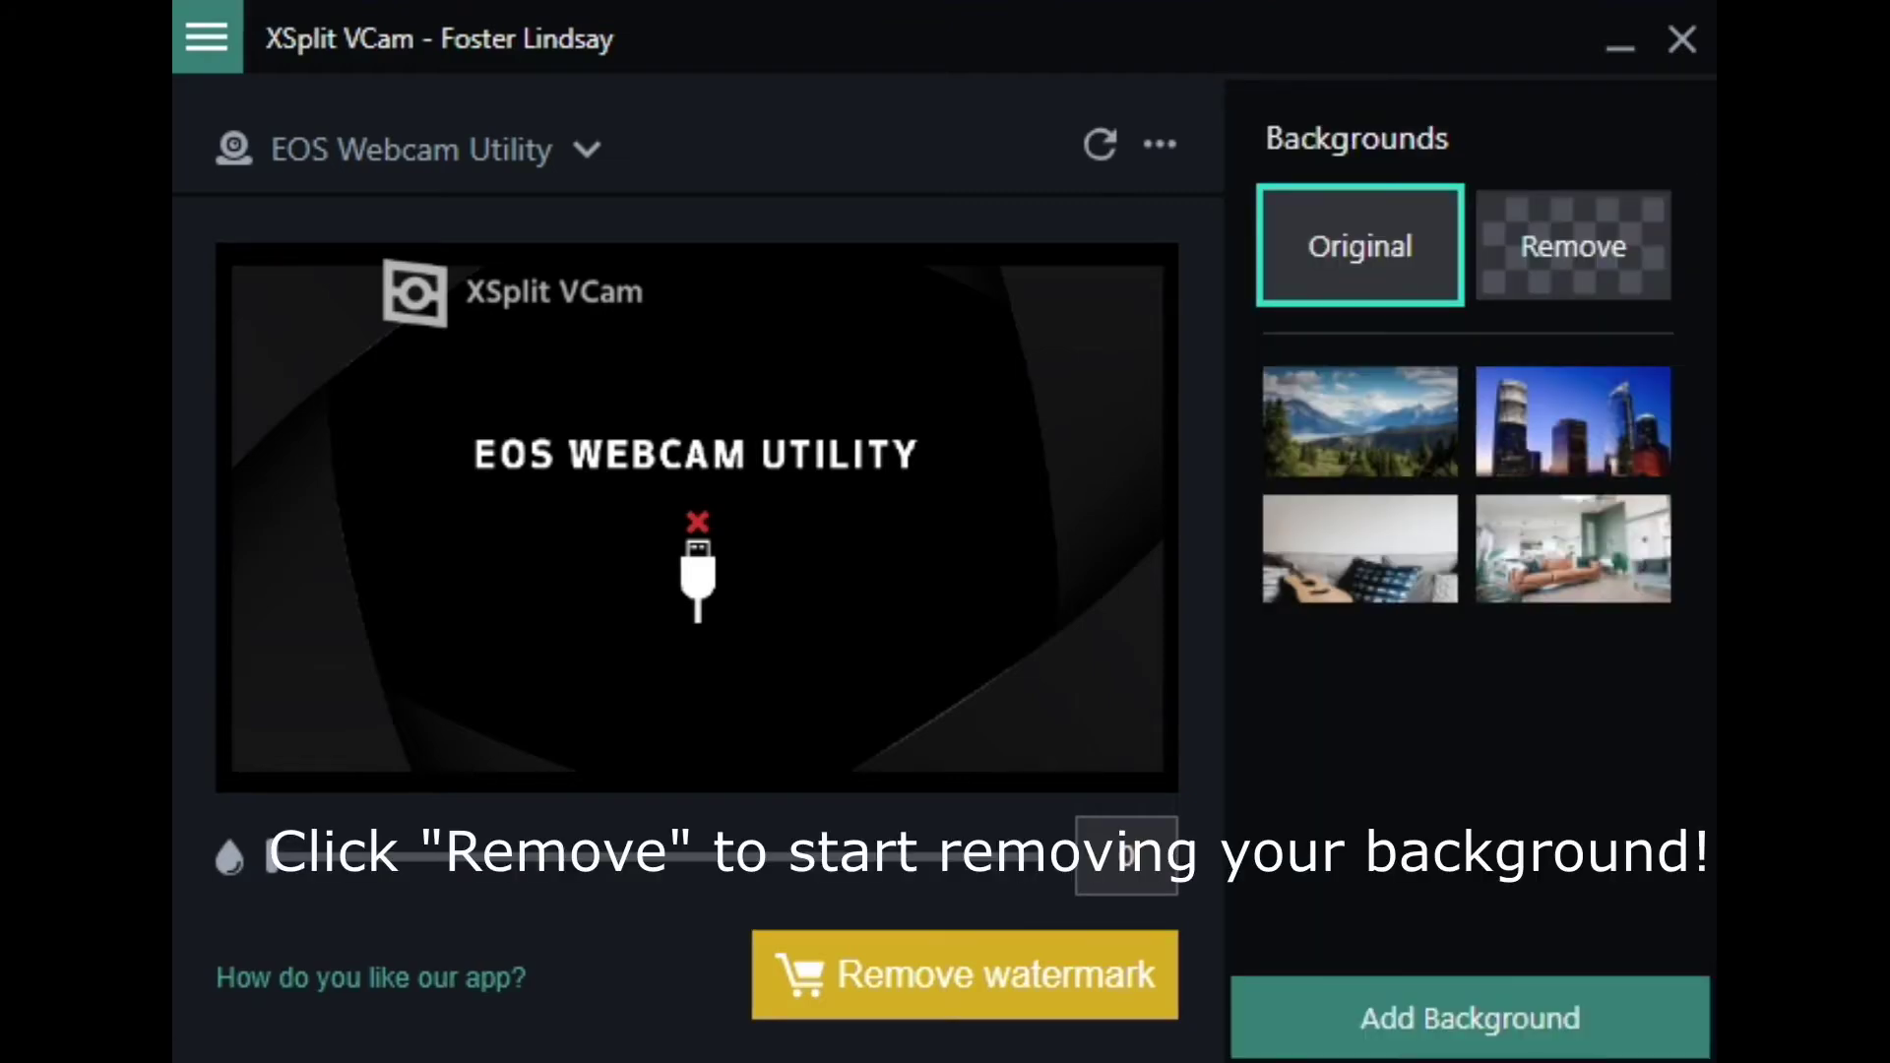
click(1569, 275)
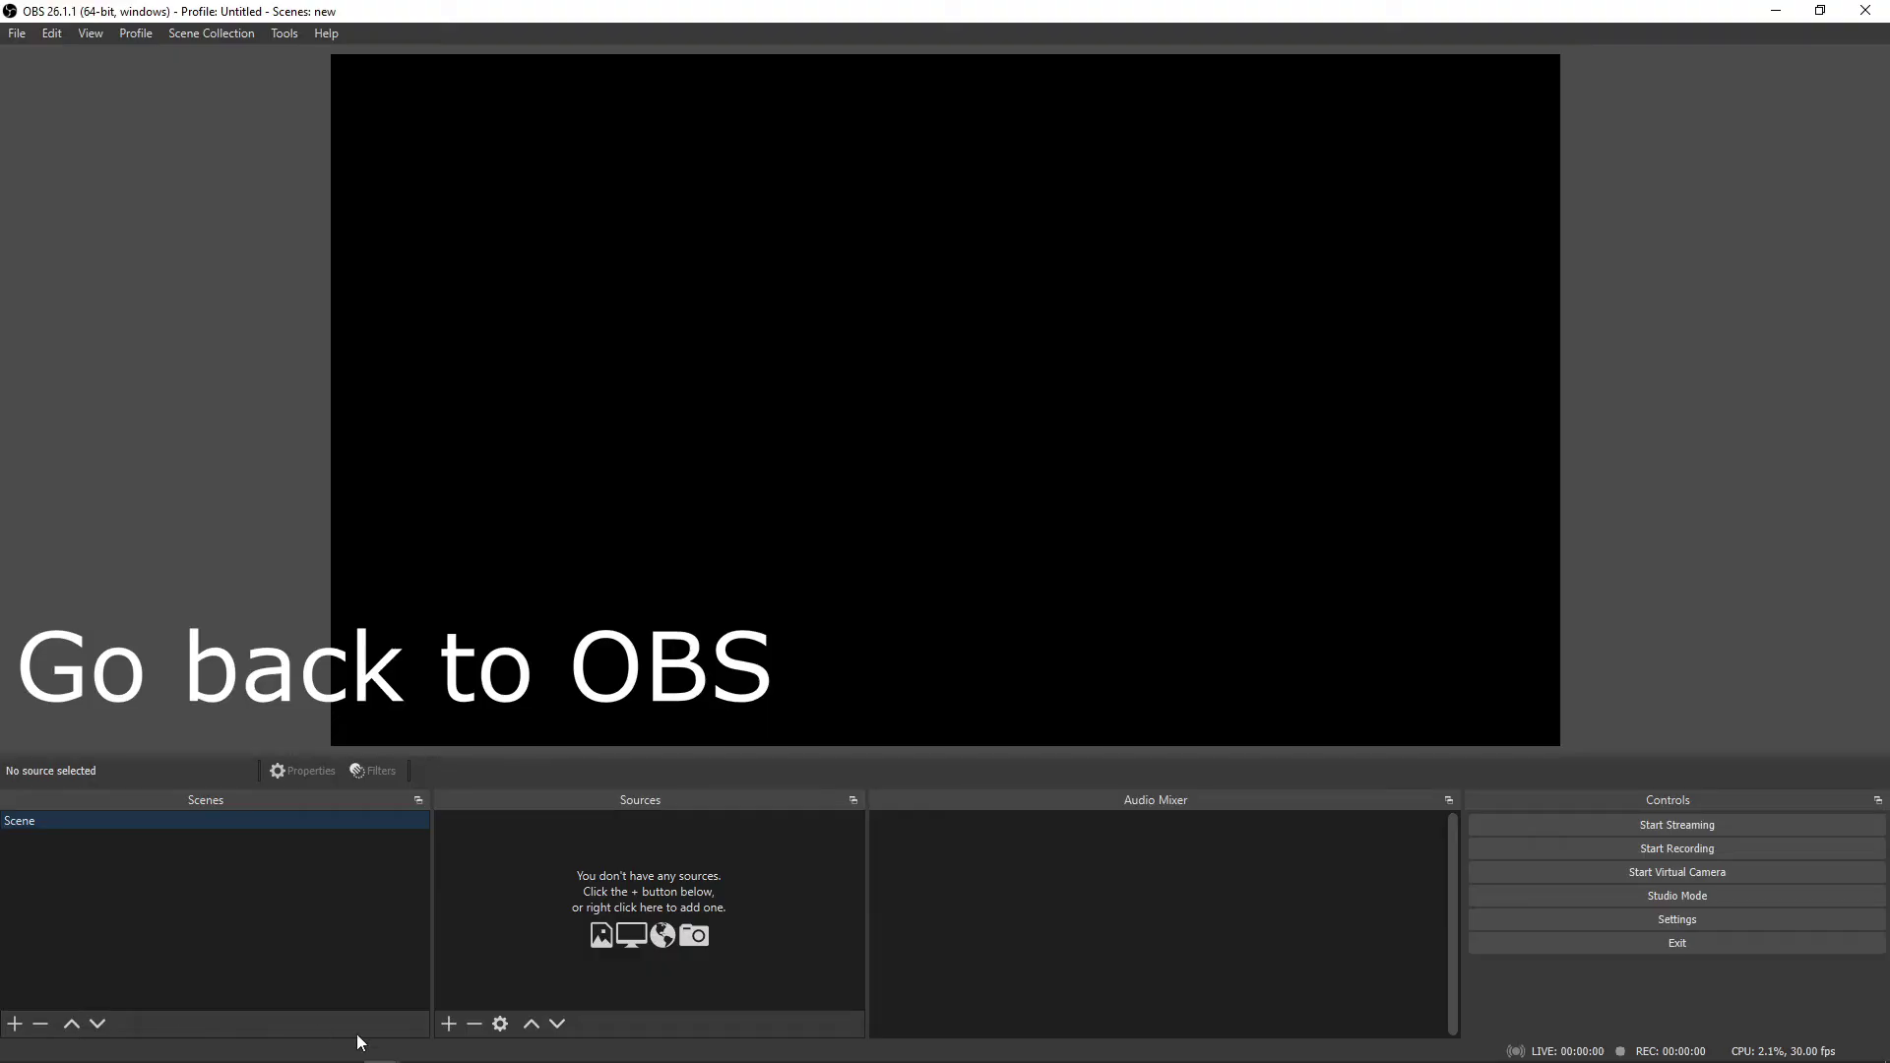
Switch to OBS, add a new Video Capture Device source using XSplit VCam and enlarge it to fill the canvas.
click(448, 1026)
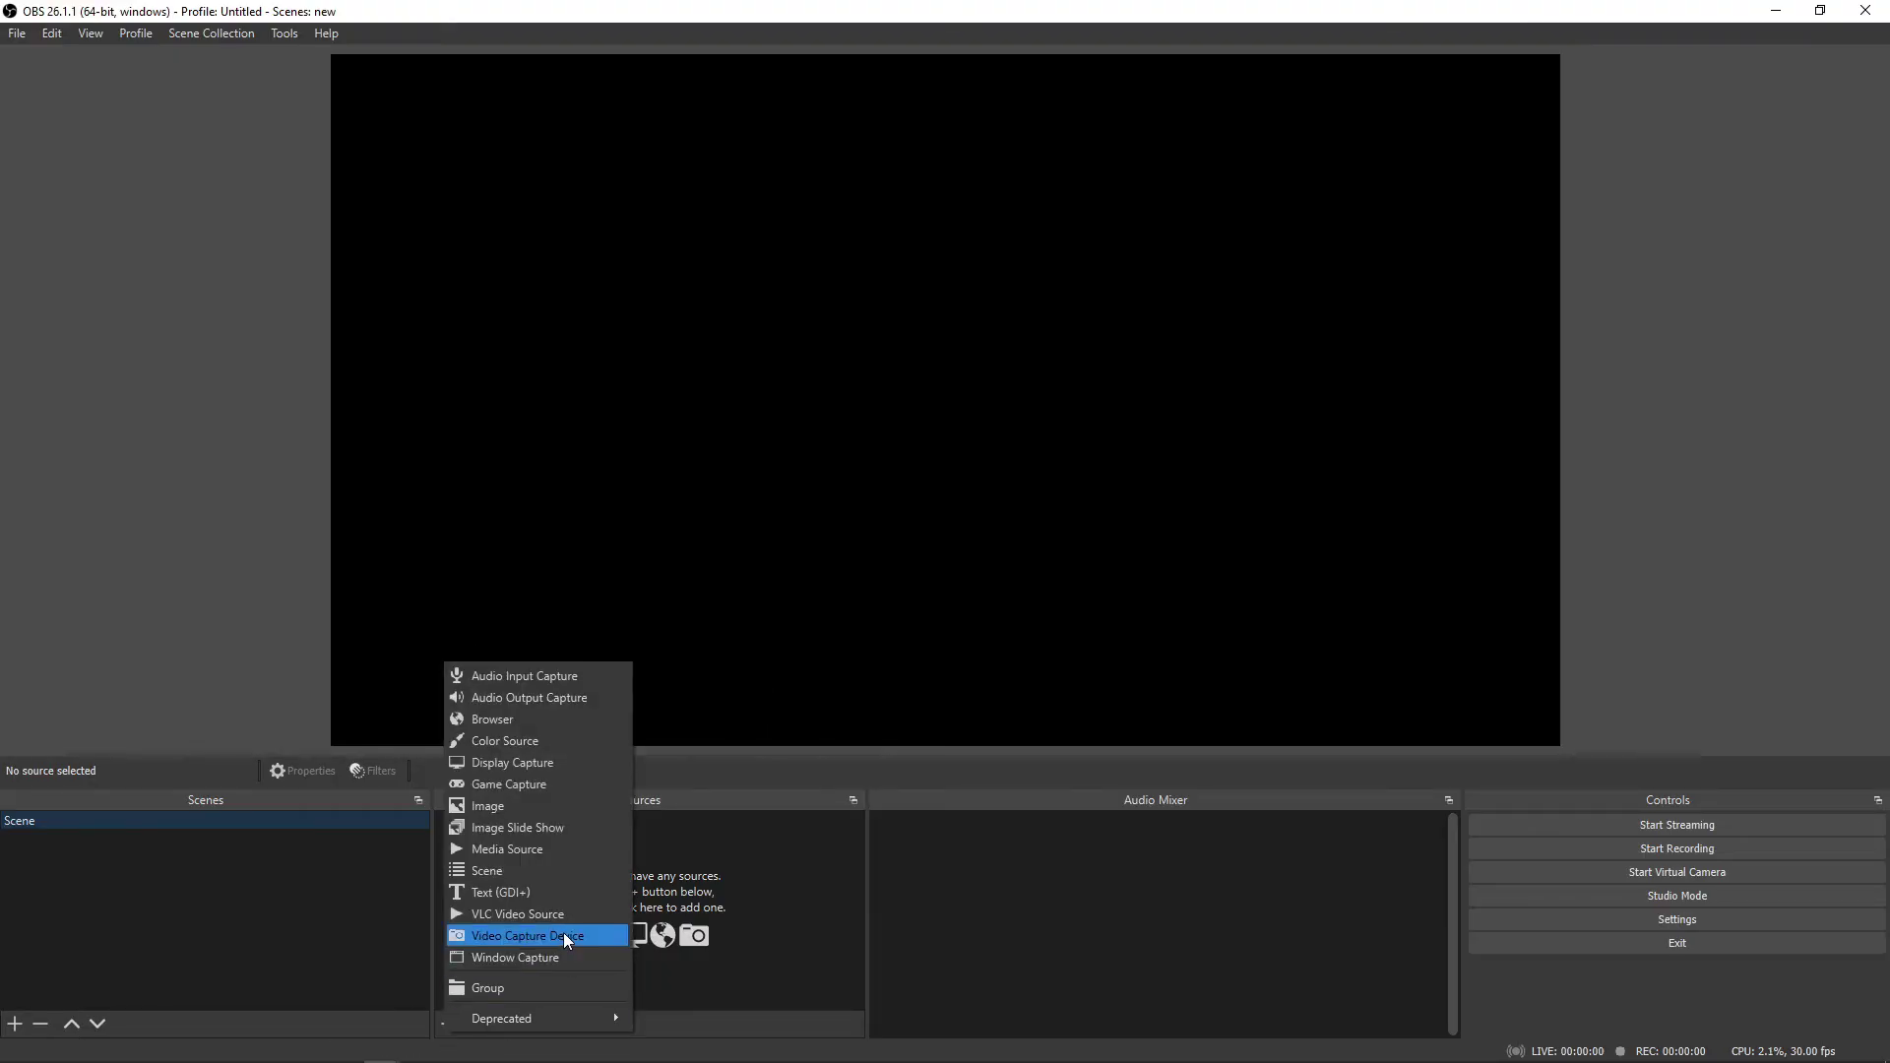
click(563, 931)
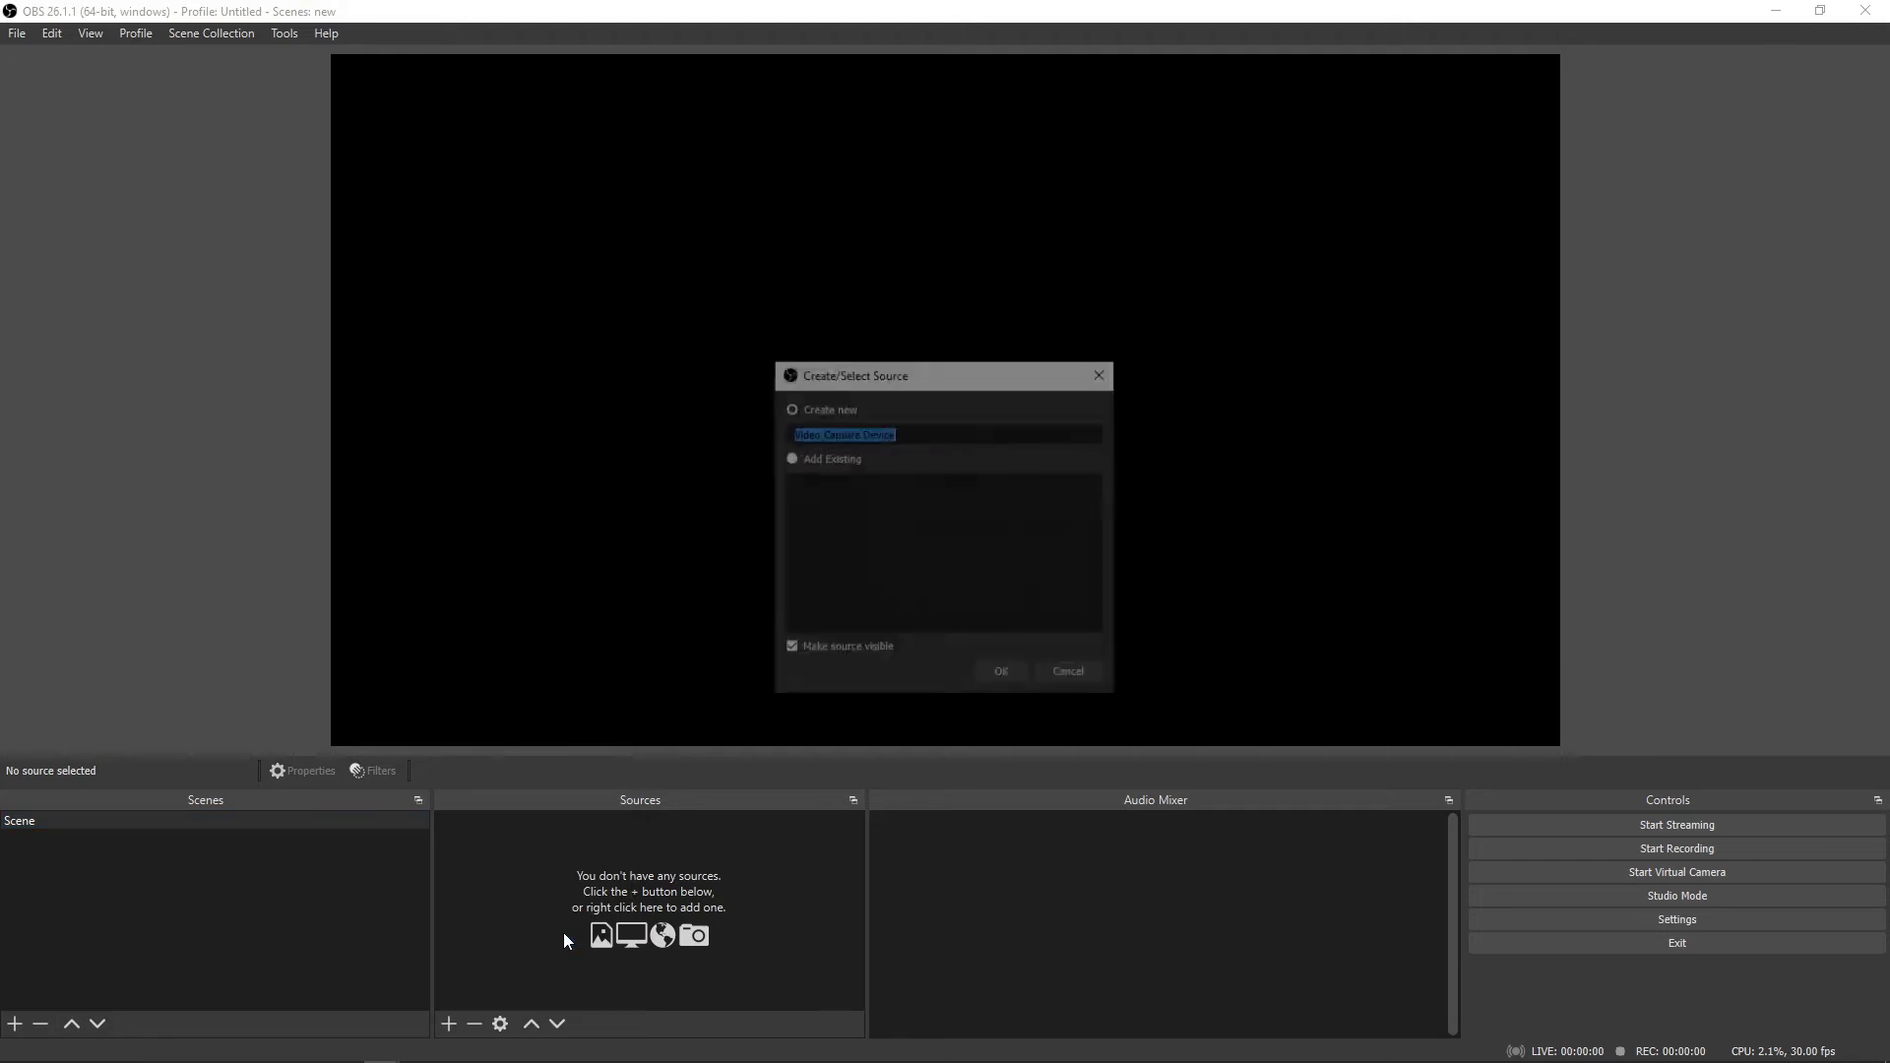
click(1003, 675)
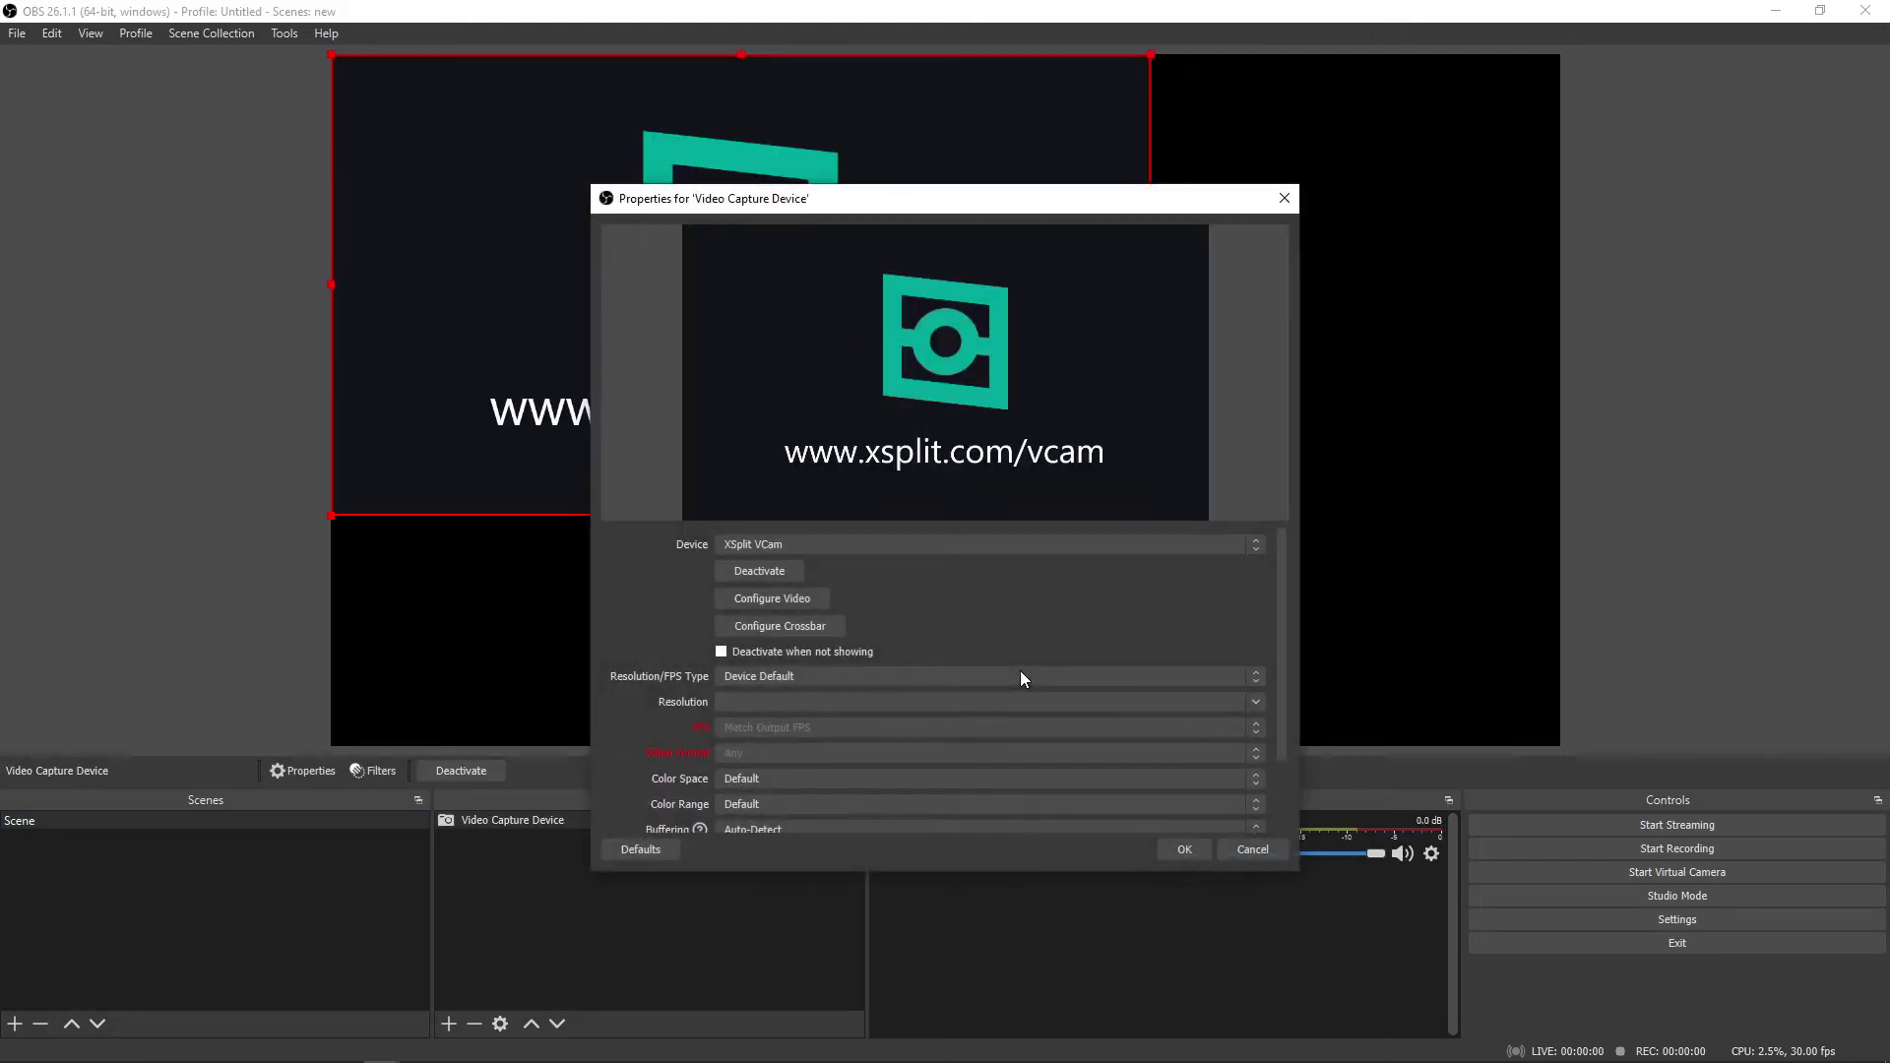
click(1194, 848)
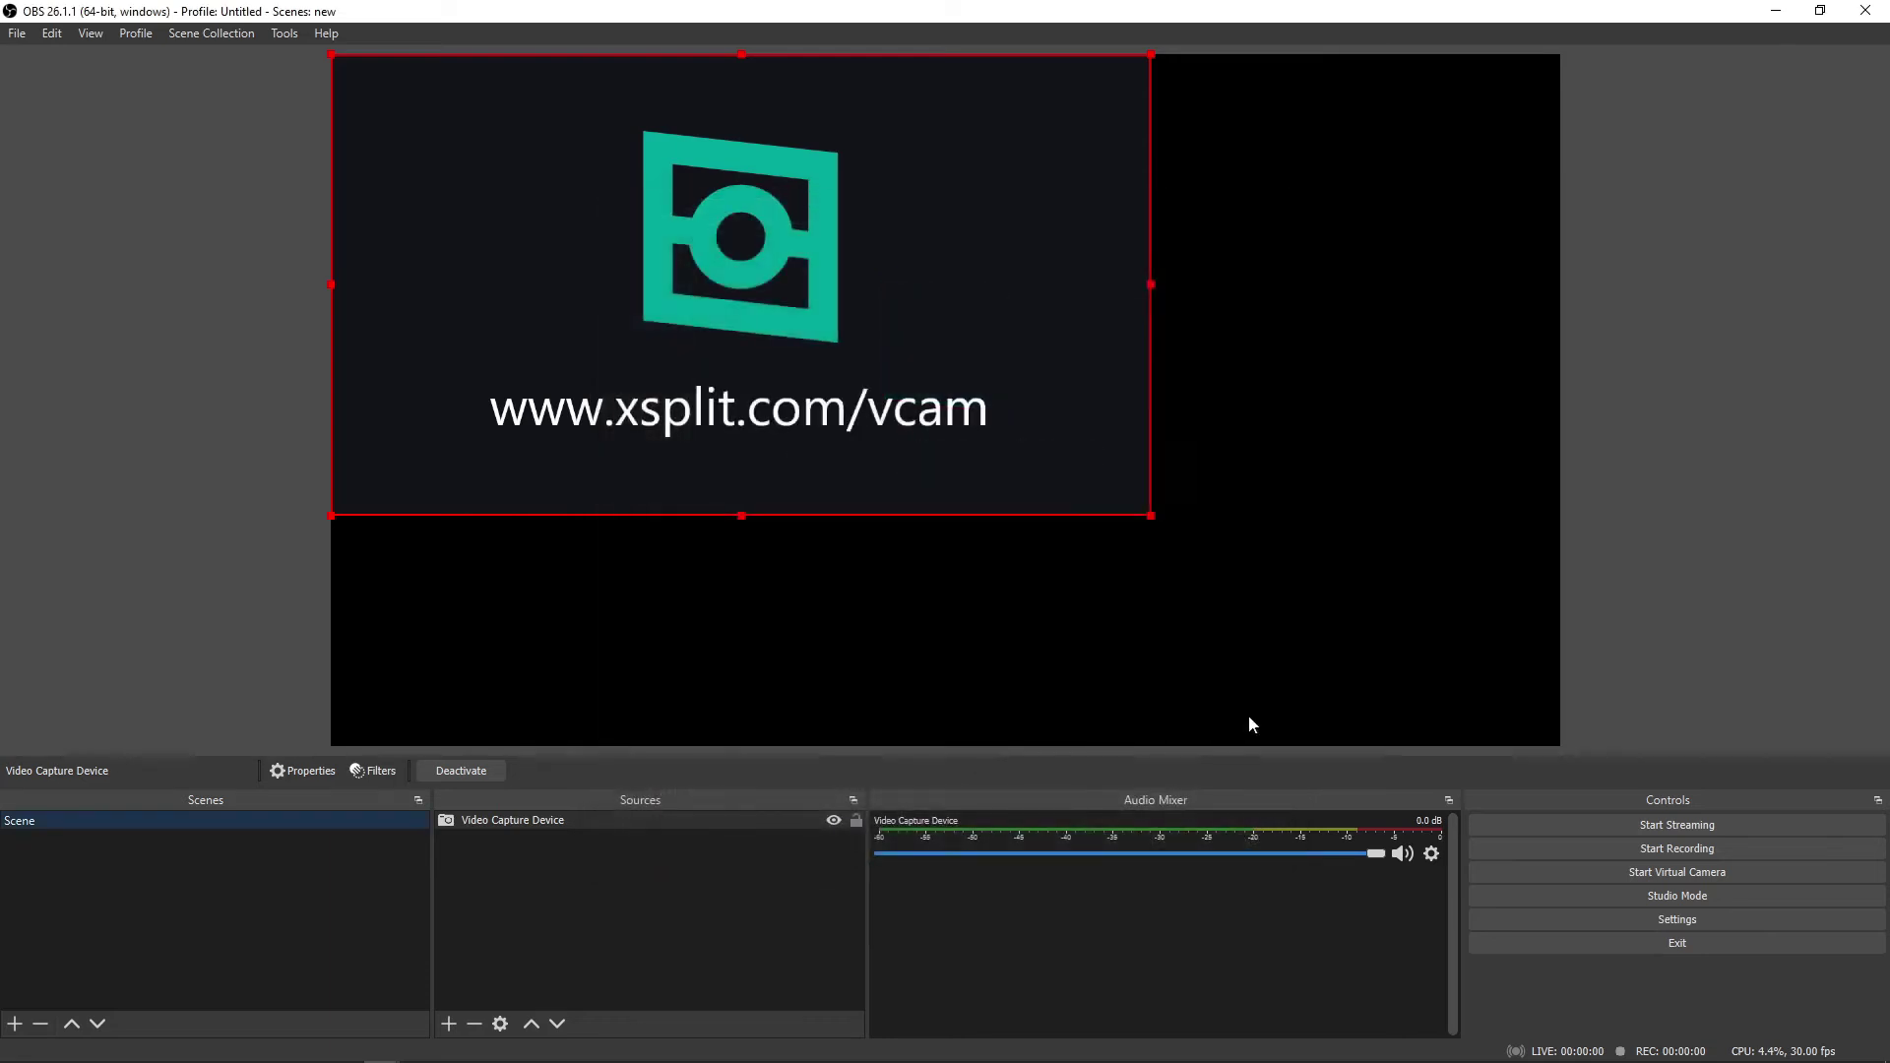
drag(1153, 516, 1523, 741)
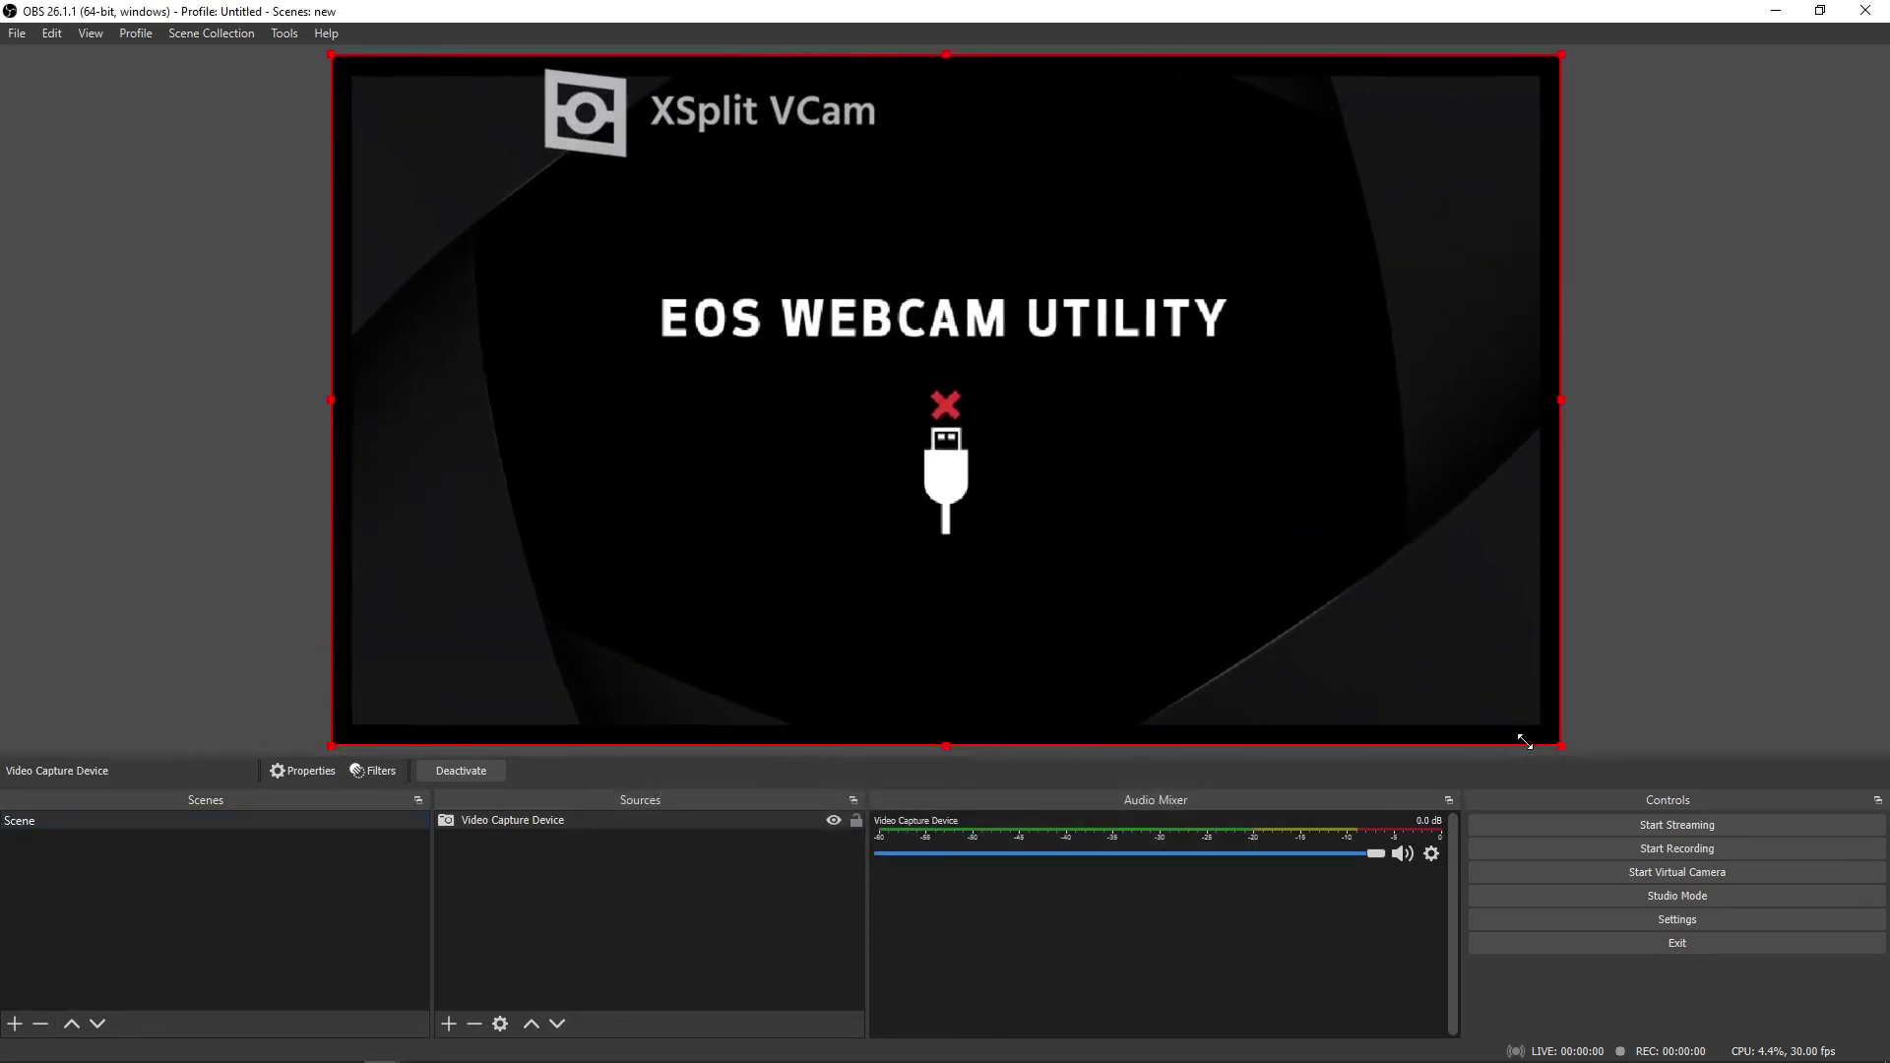
click(1618, 717)
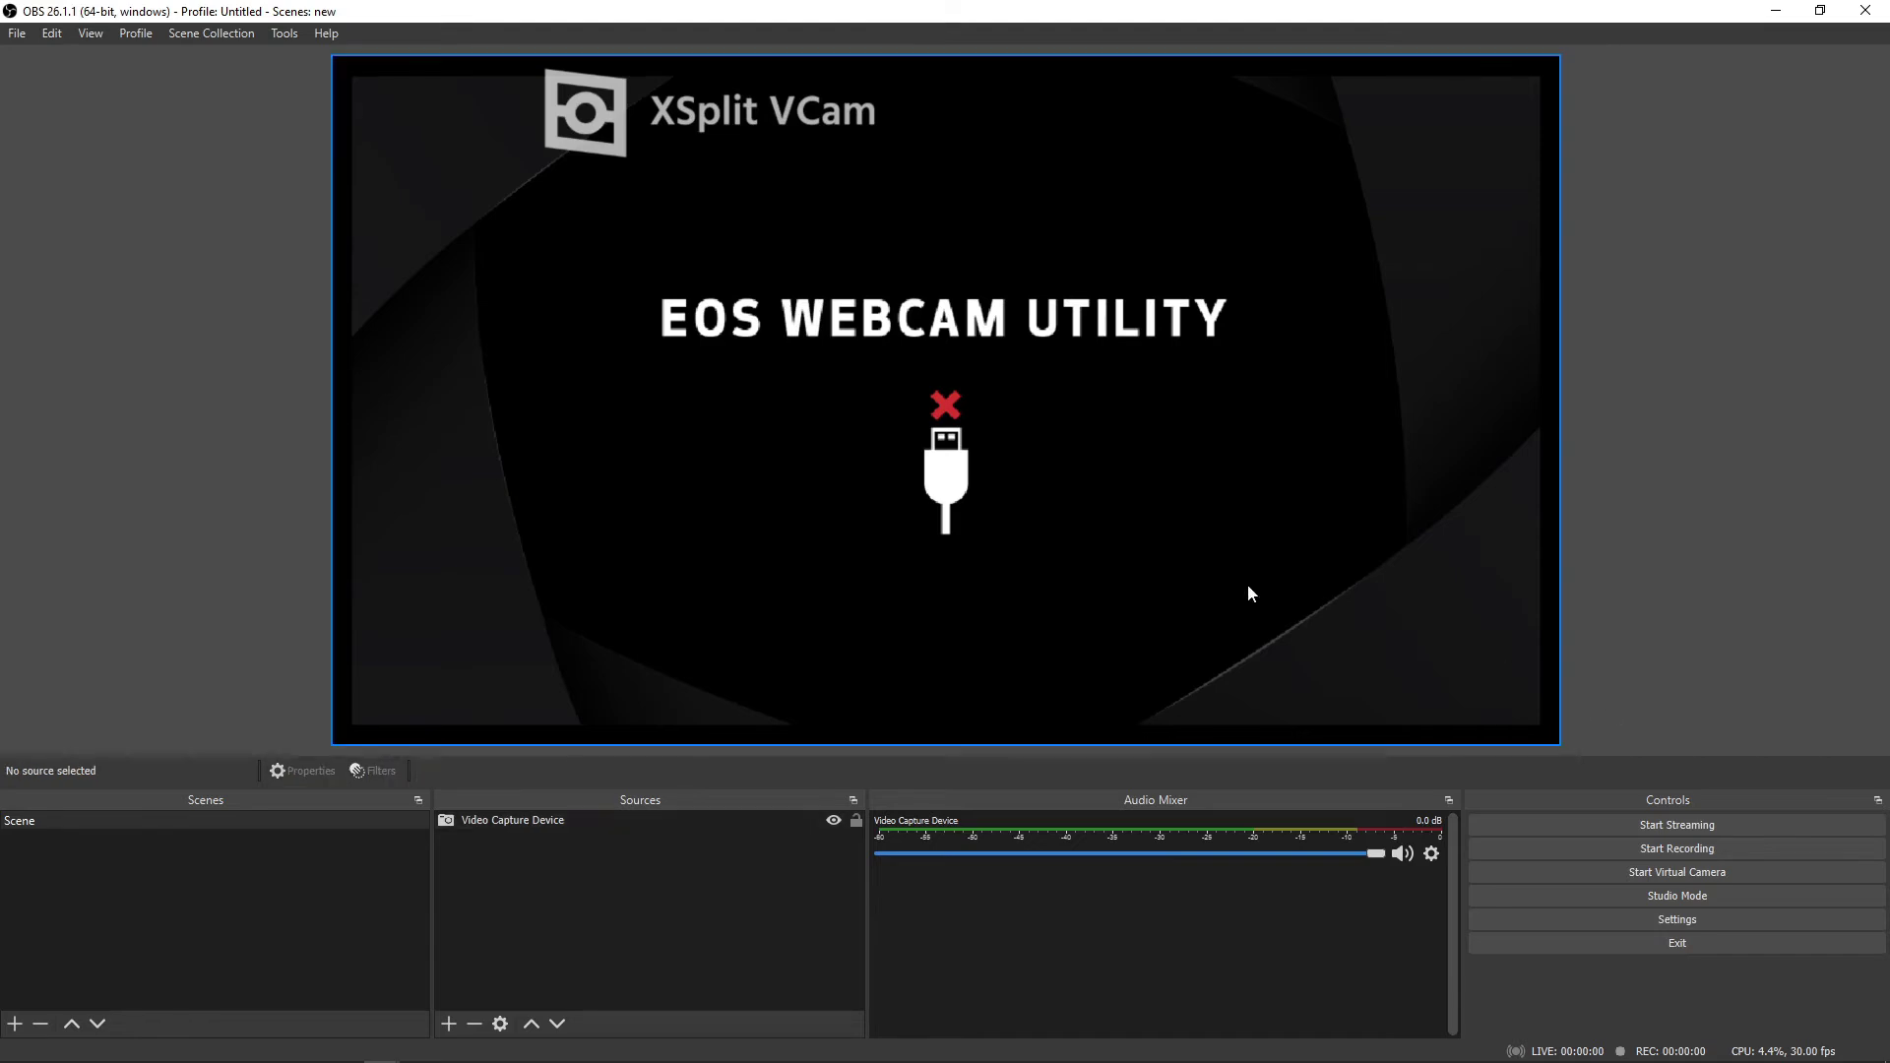
Add a Crop/Pad effect filter with the default name to the Video Capture Device source.
click(505, 825)
right_click(505, 825)
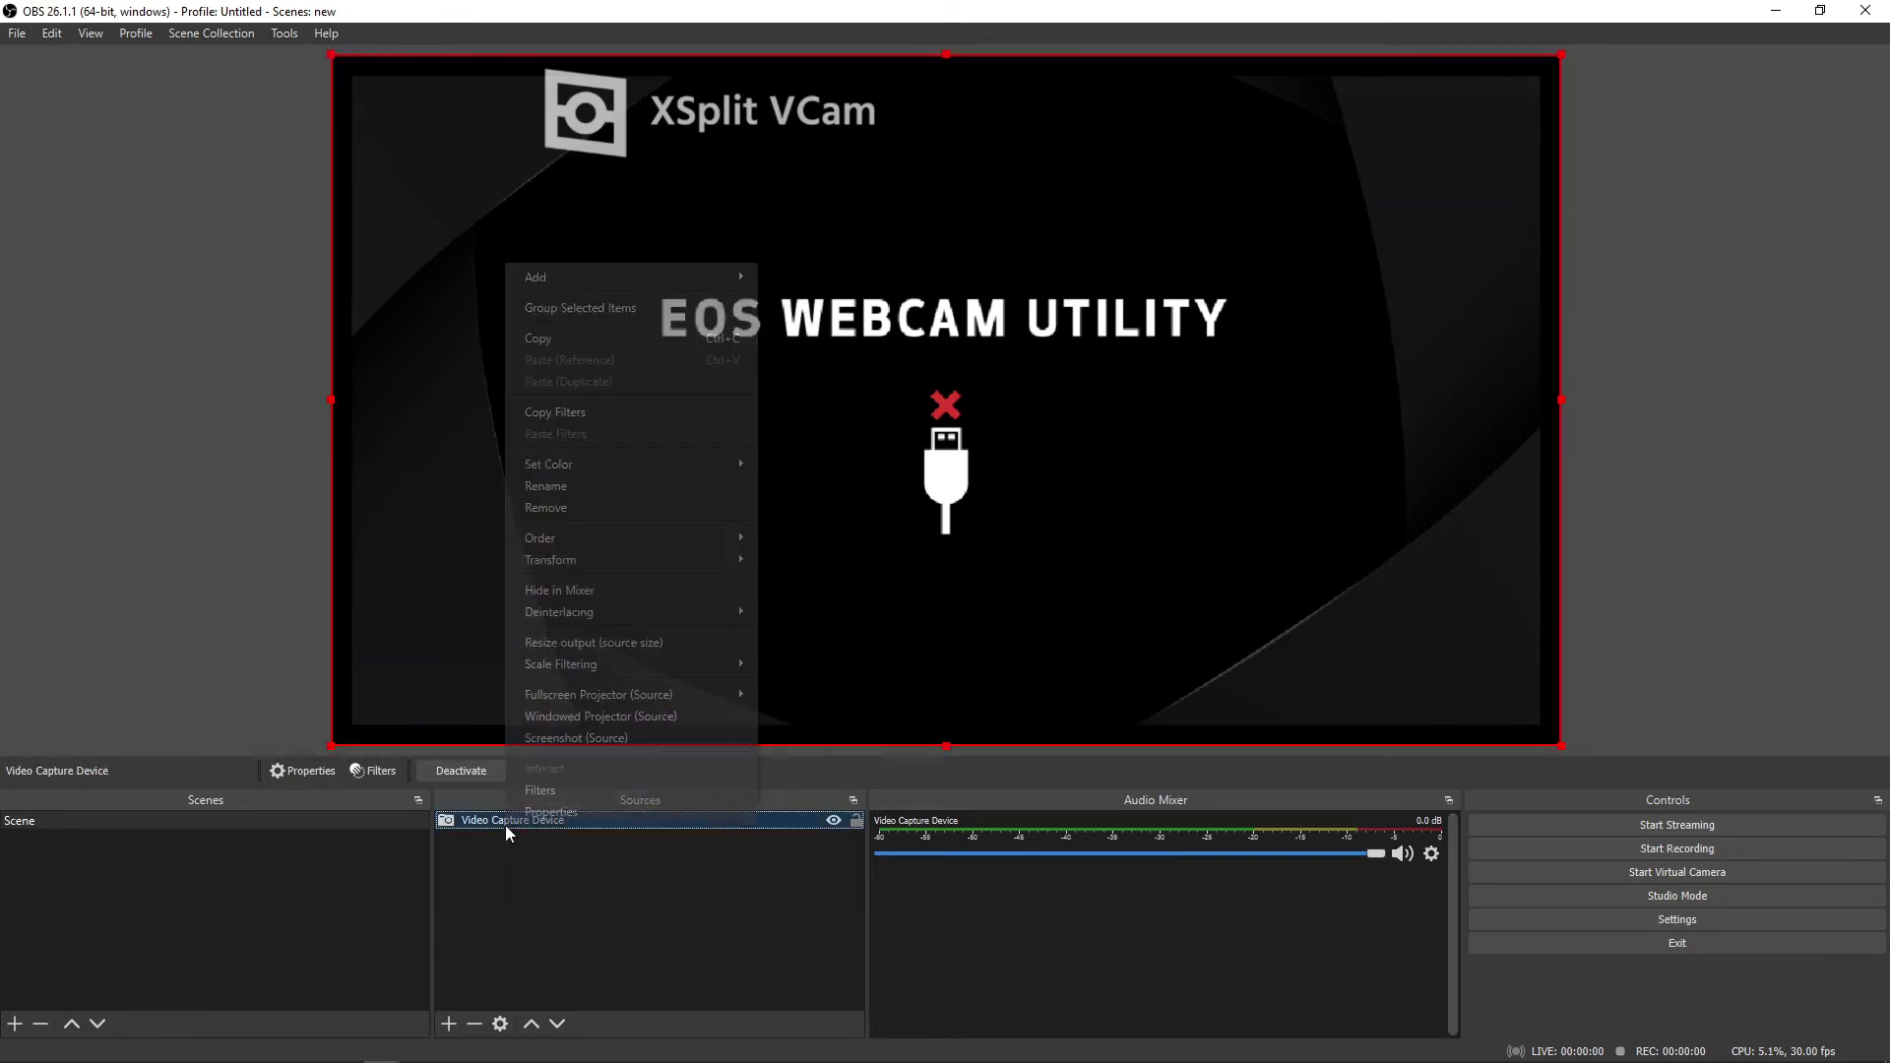
click(567, 793)
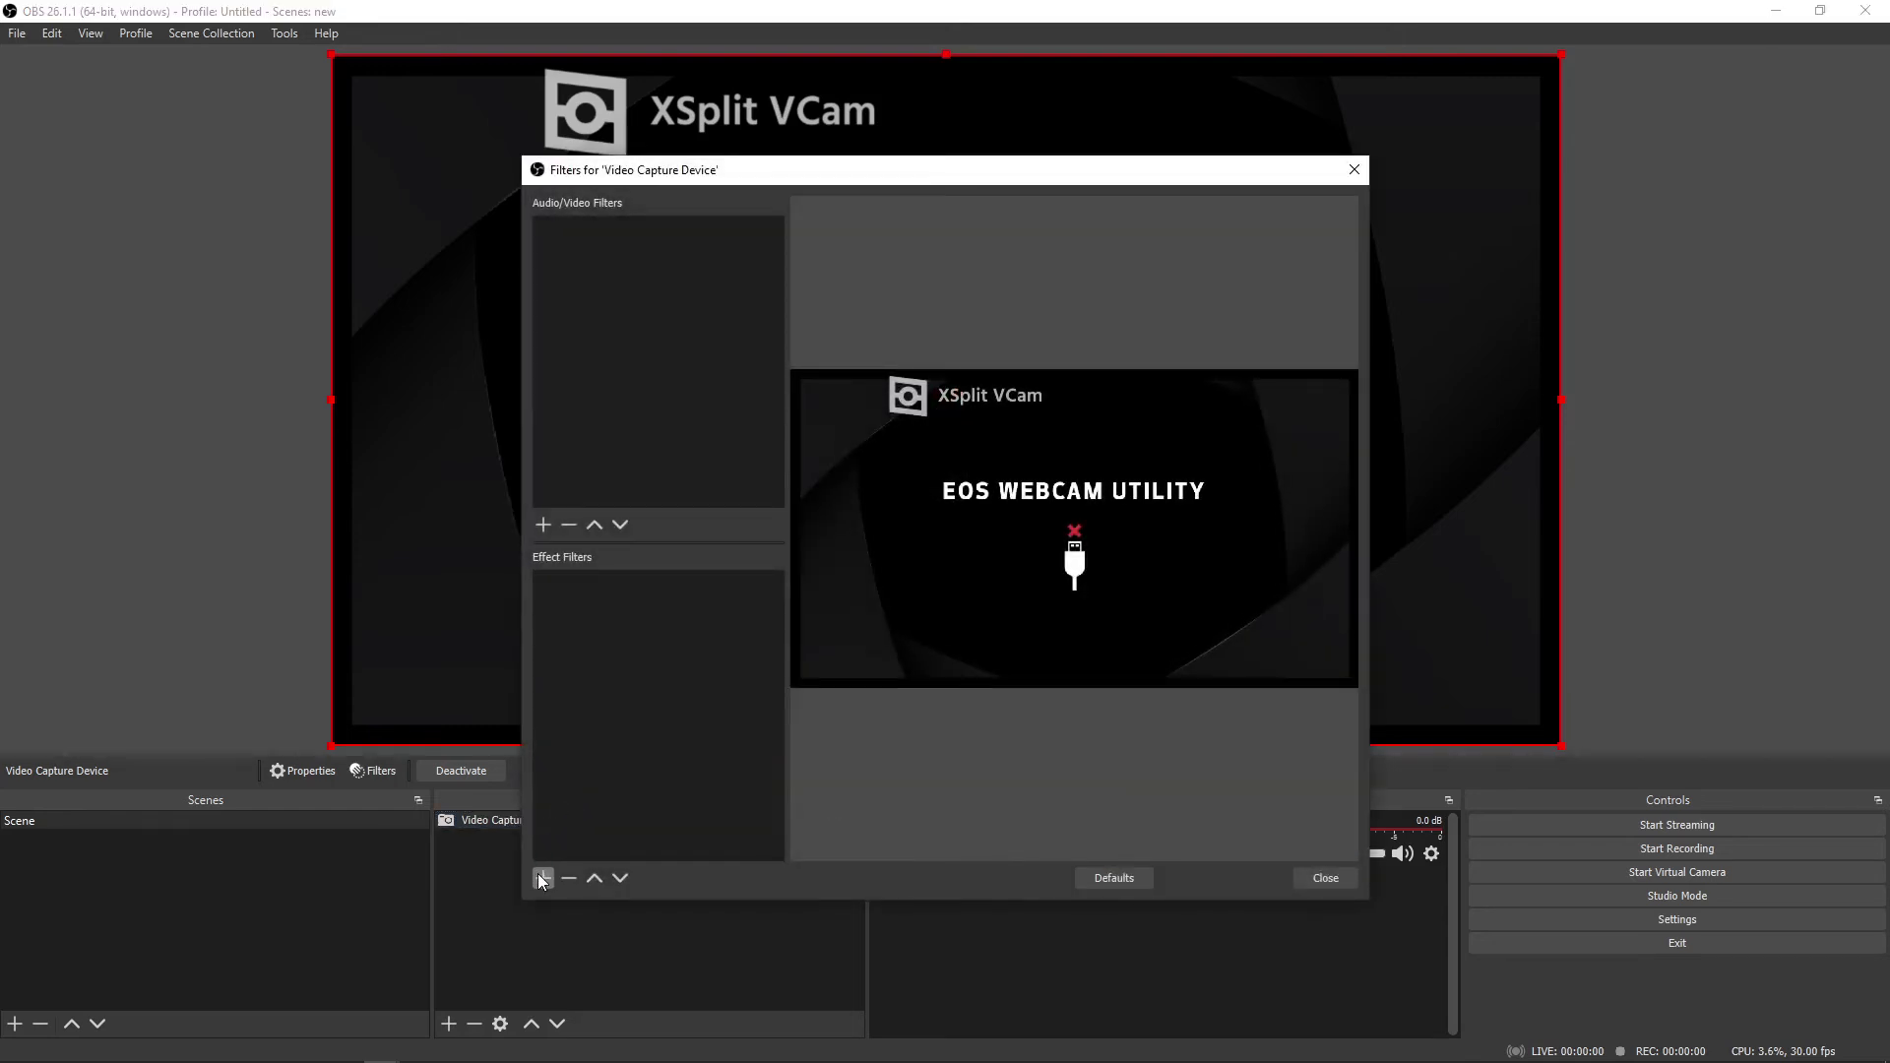
click(542, 878)
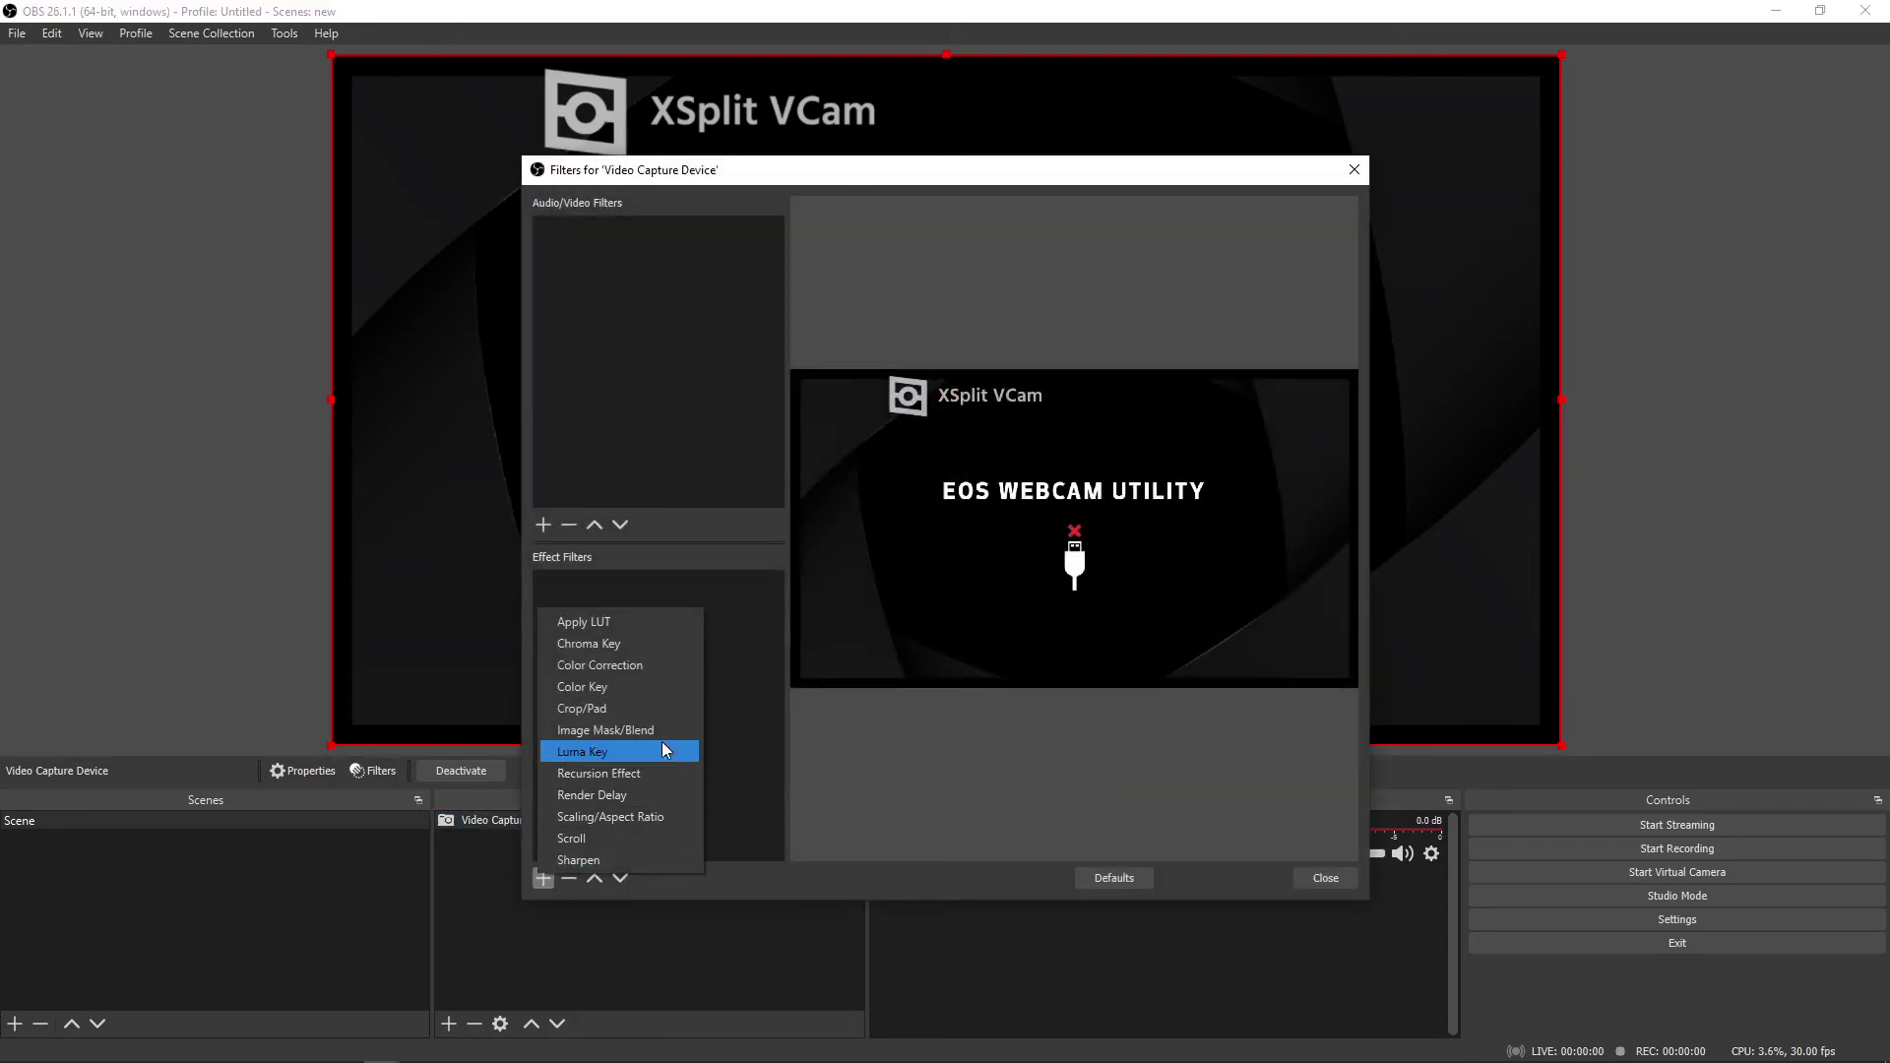
click(661, 709)
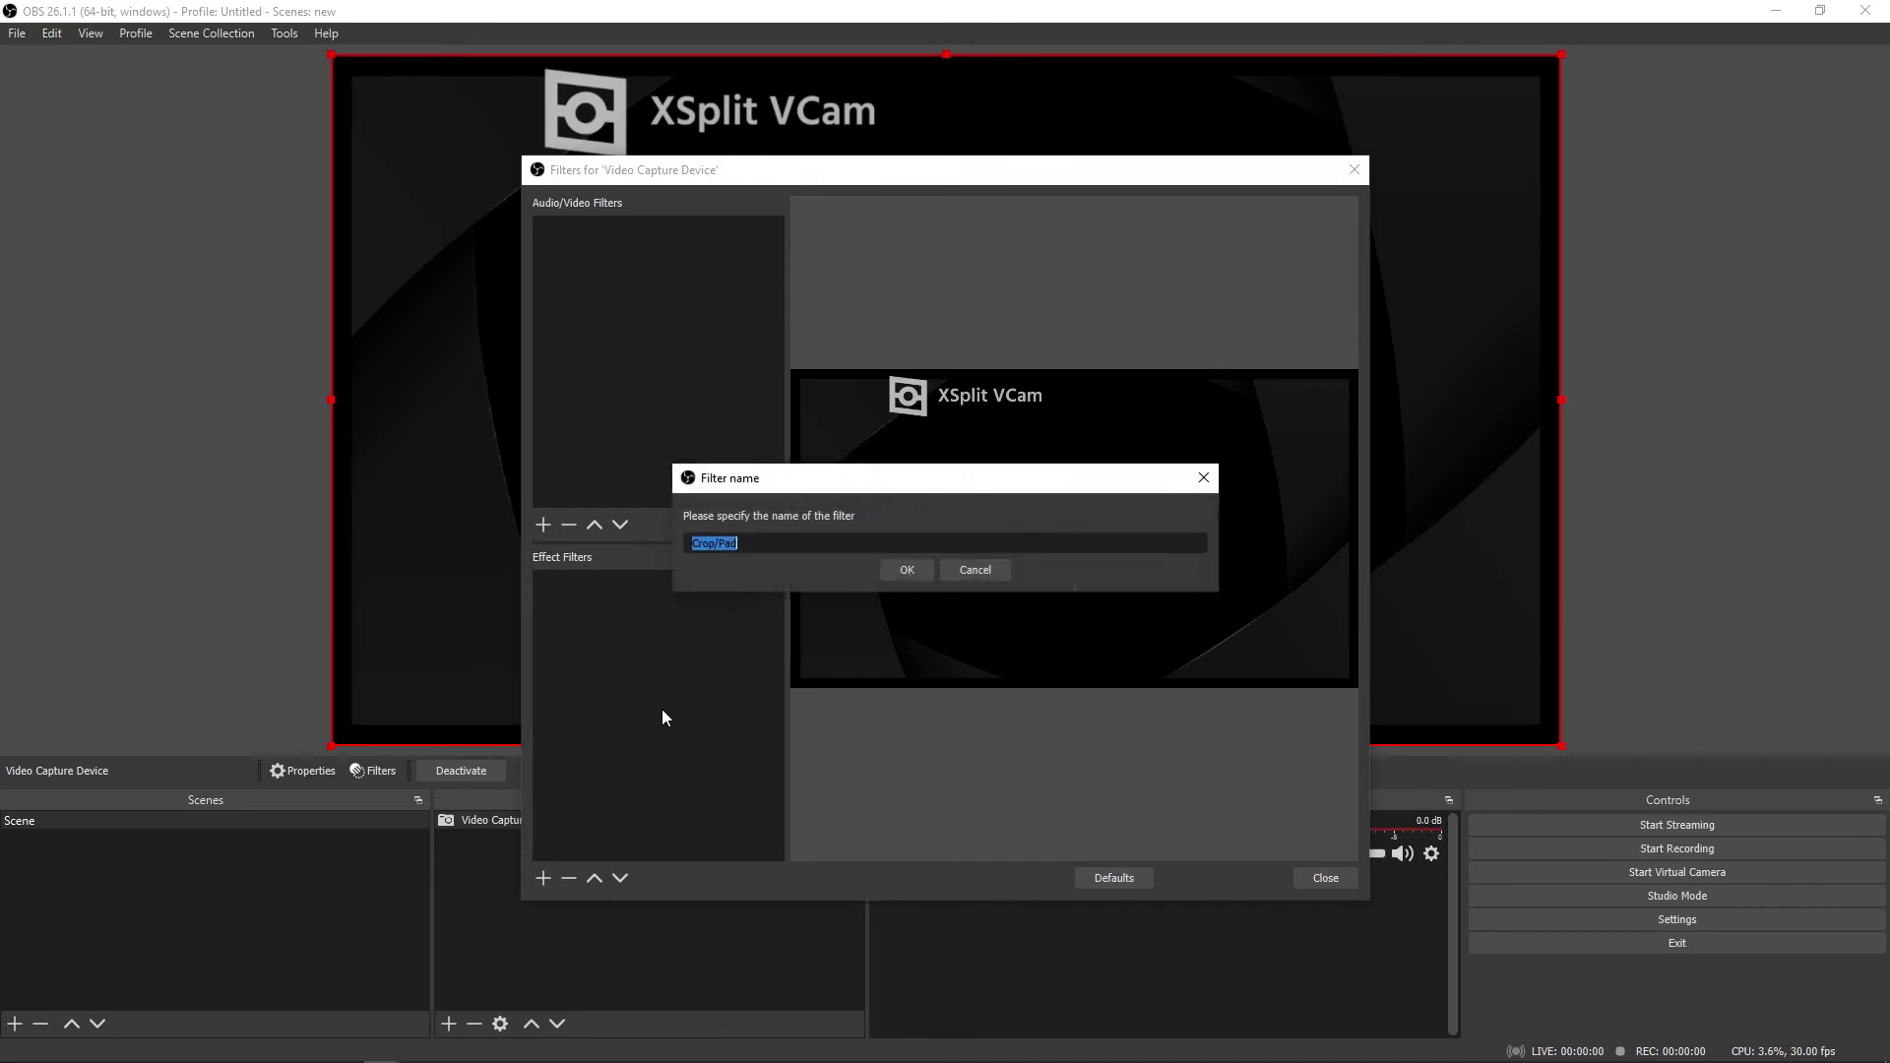
click(926, 569)
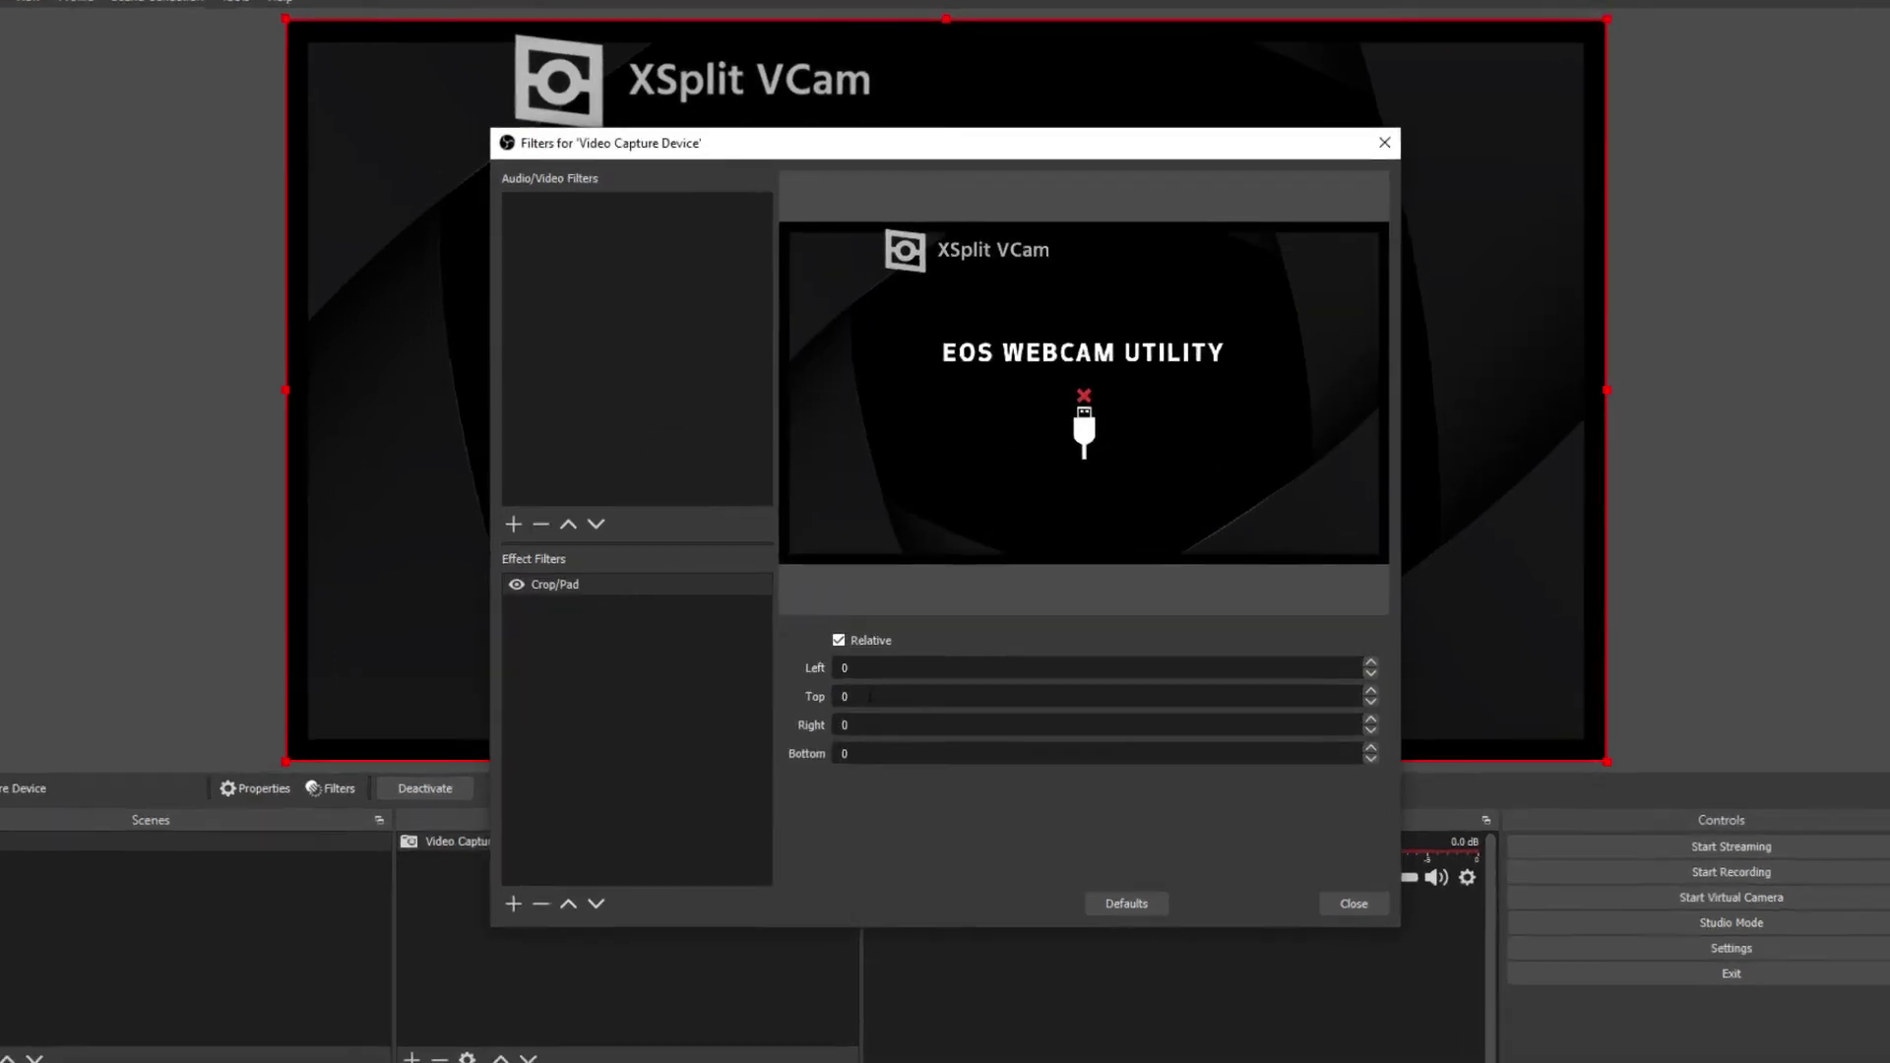
Set the filter's Top crop to about 106 to cut off the XSplit VCam watermark, and move the source down to the canvas's lower edge.
double_click(869, 697)
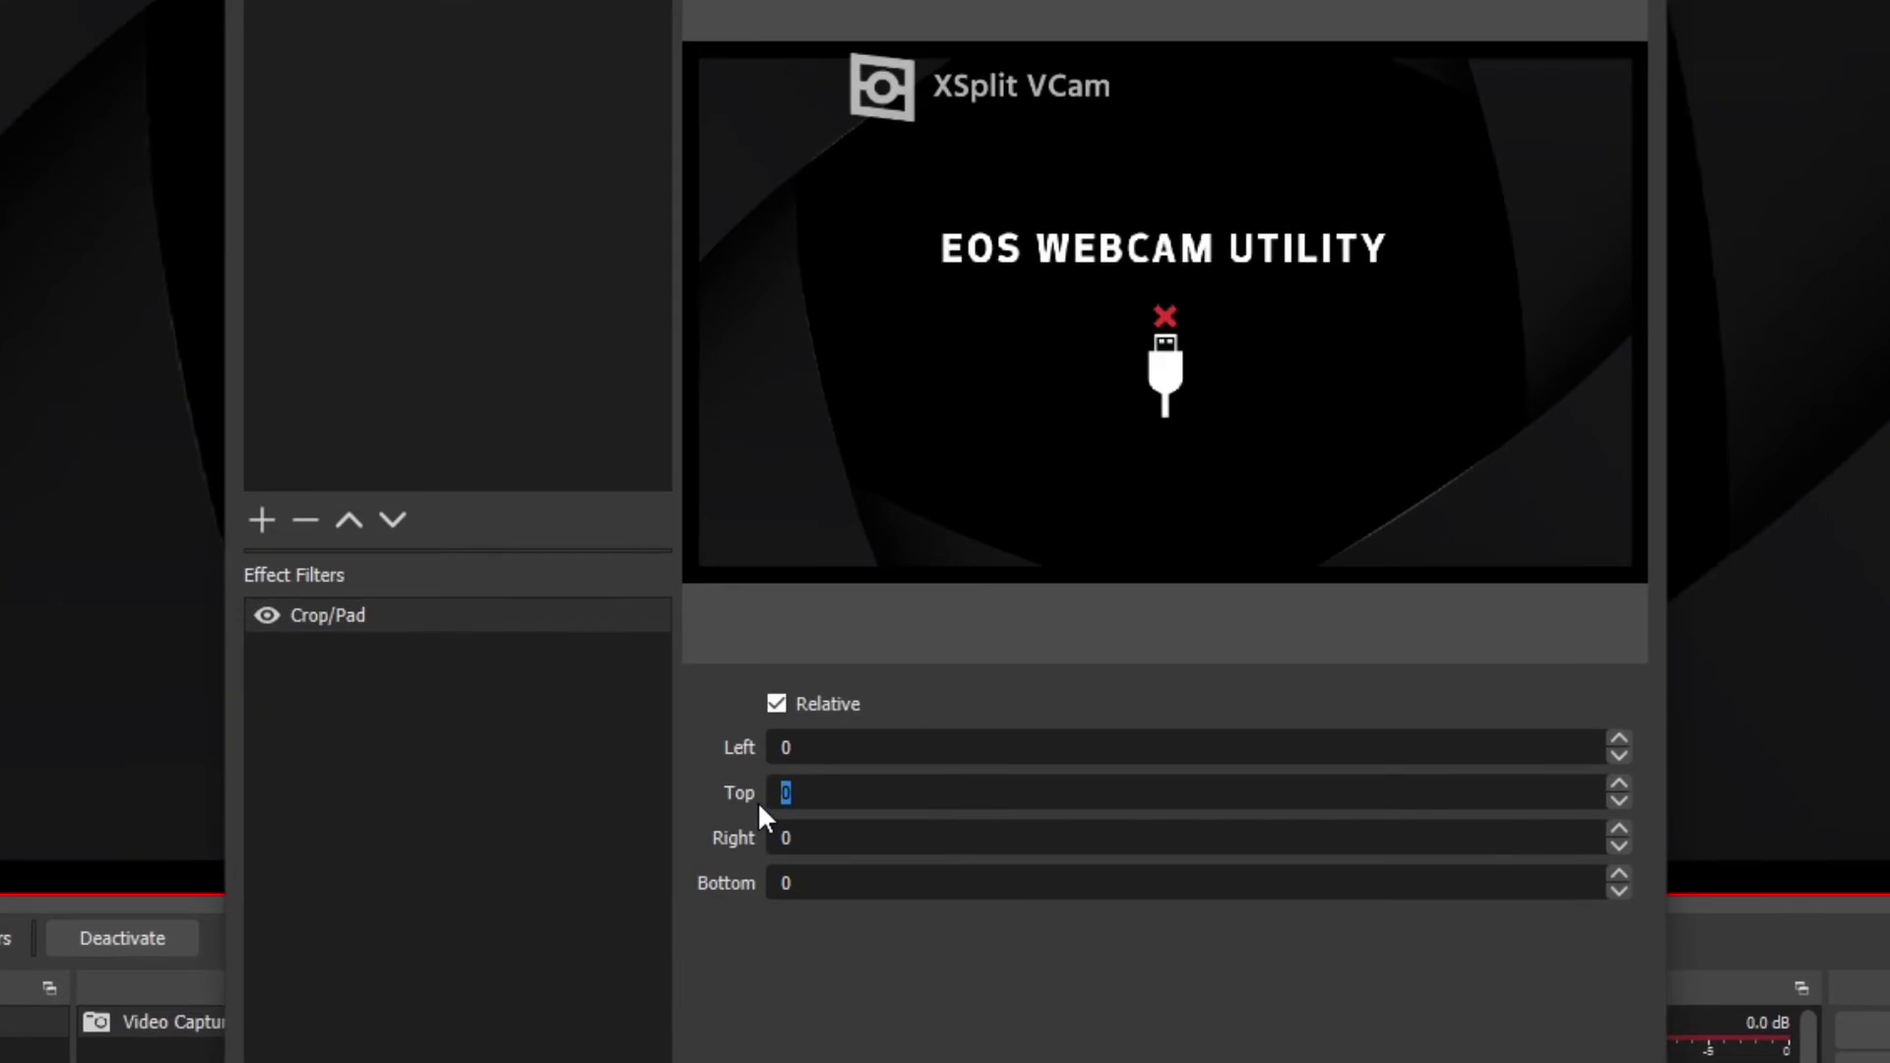
text(100)
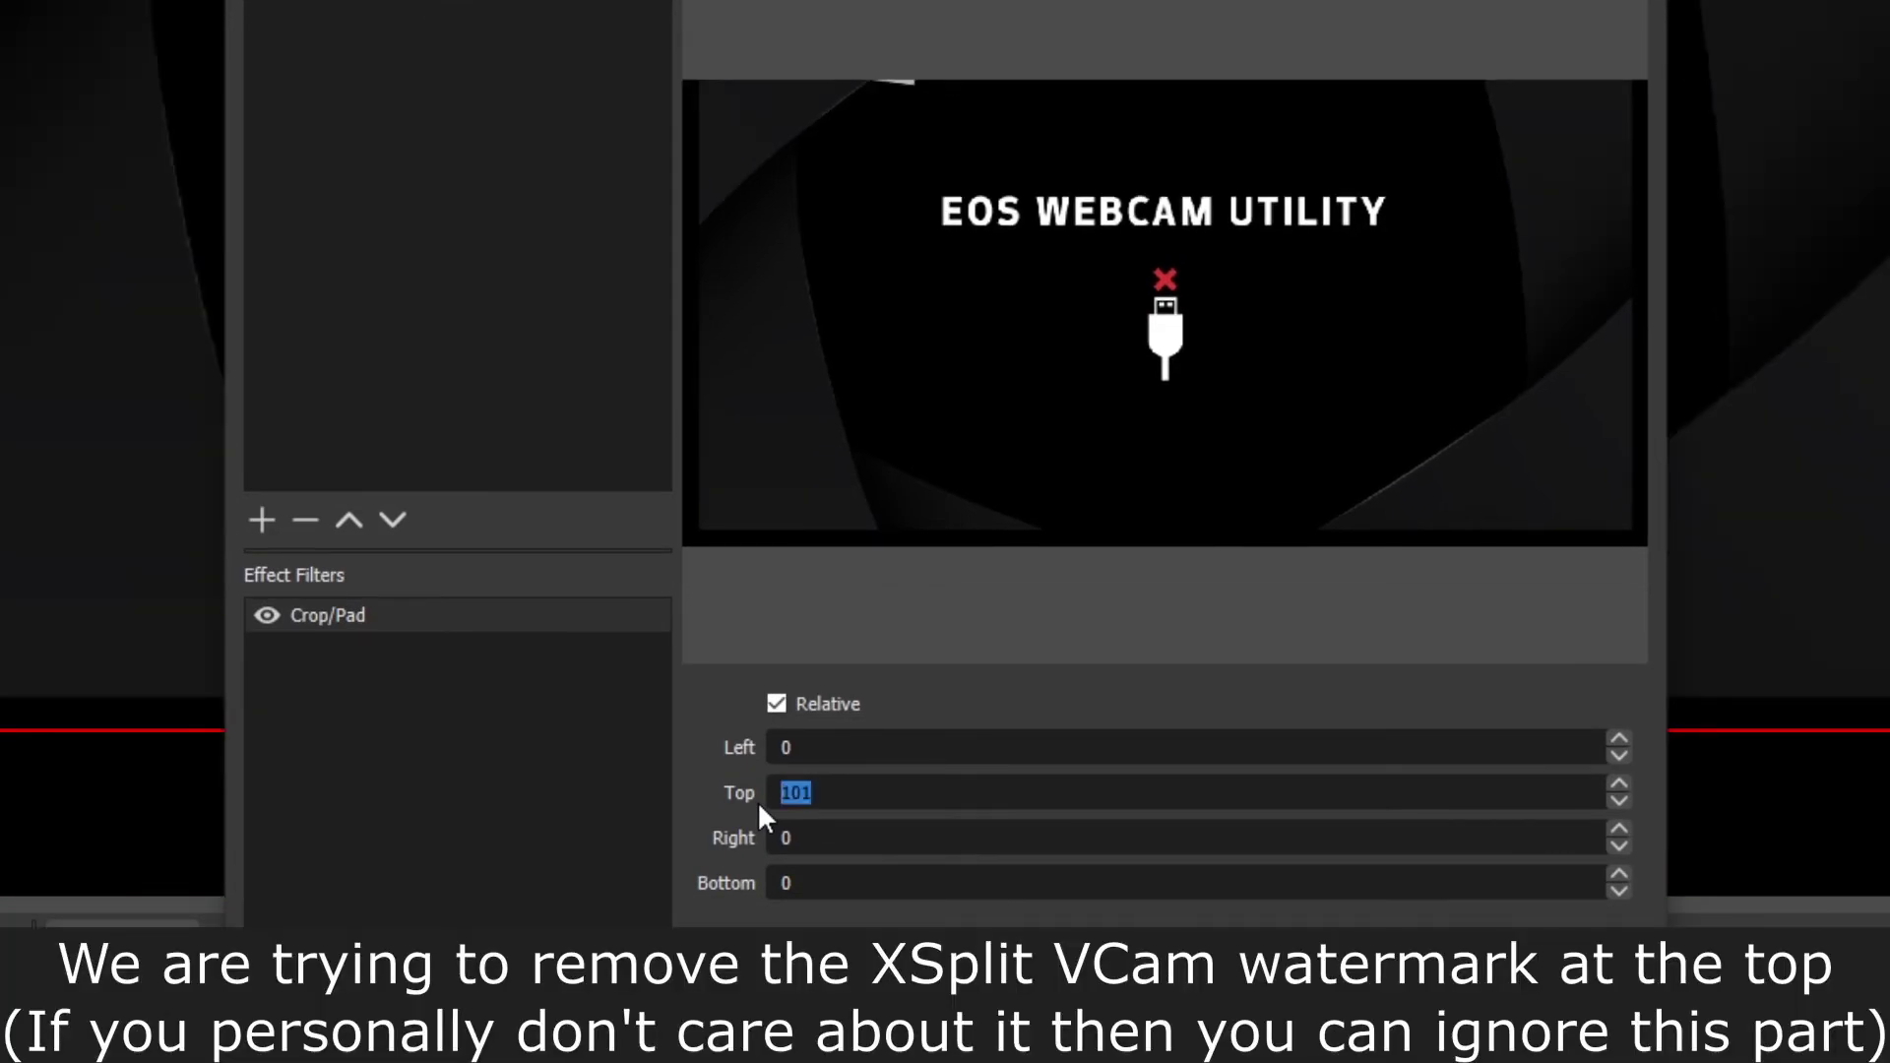
key(Up)
key(Up)
key(Up)
key(Up)
key(Up)
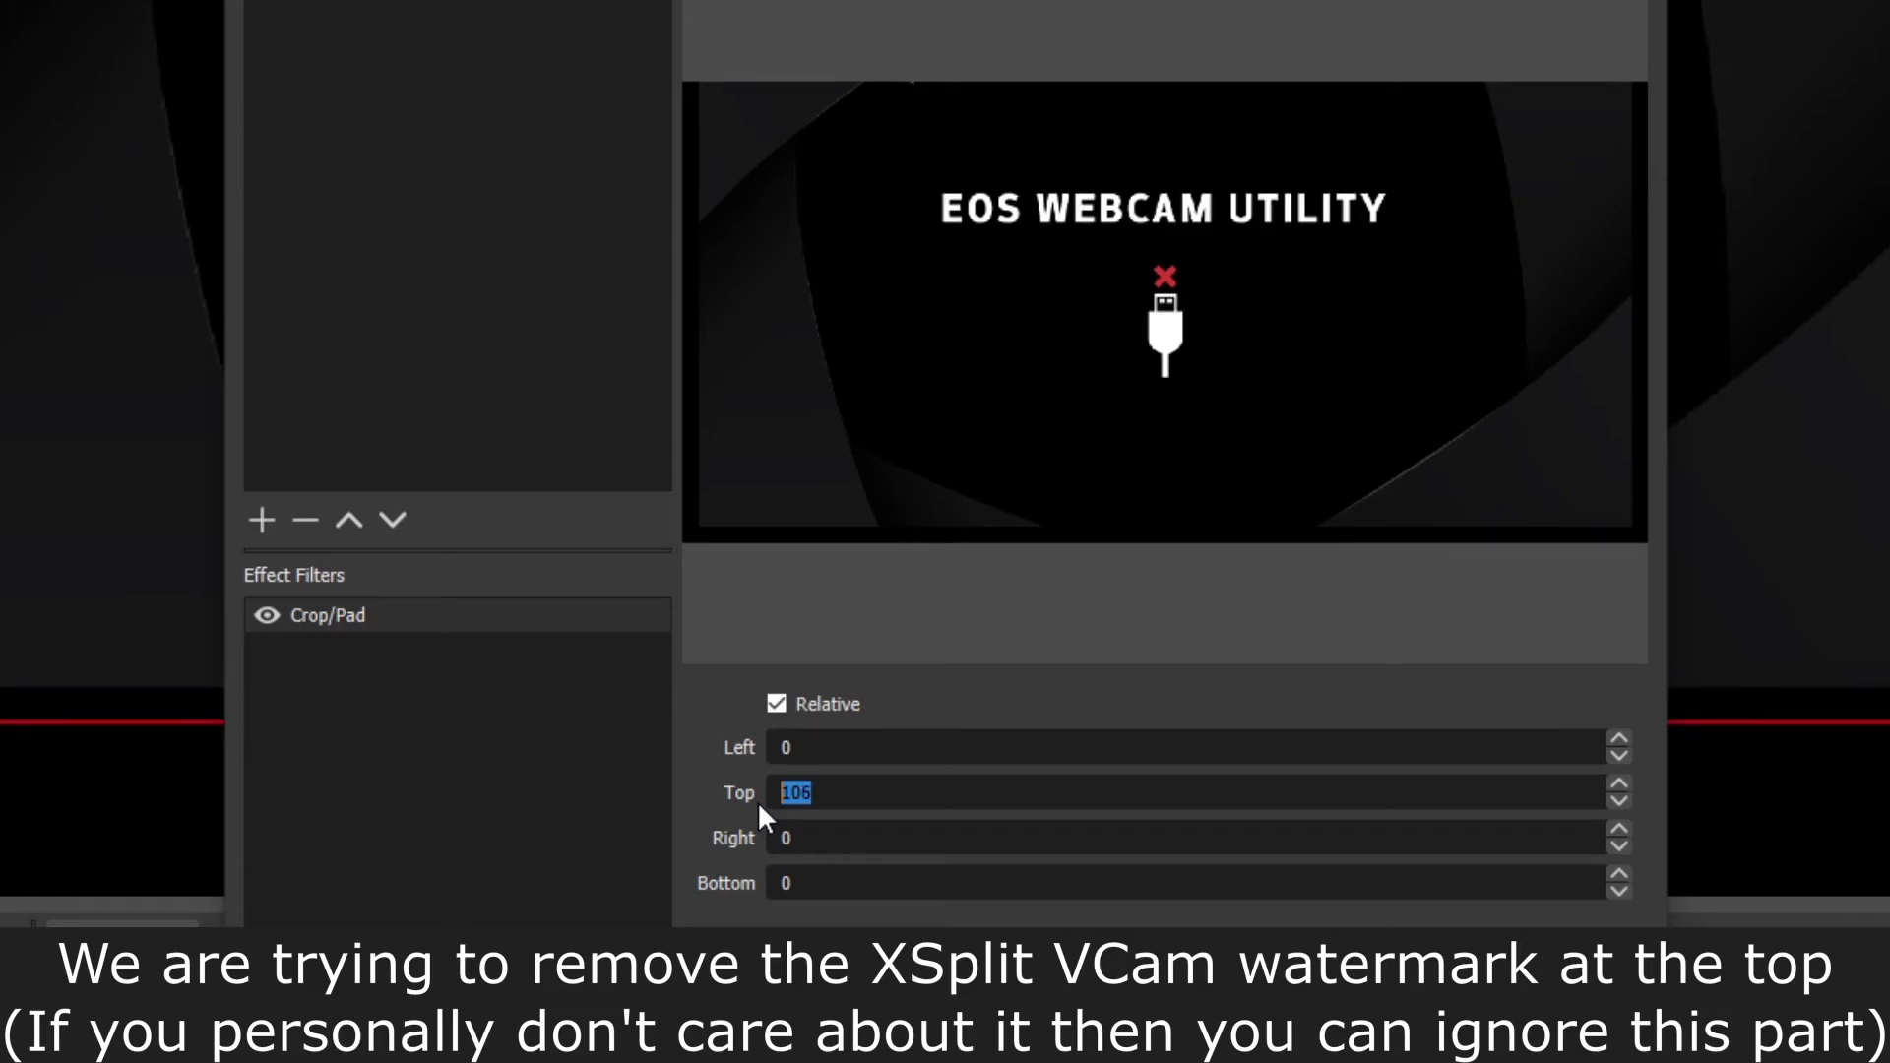
key(Up)
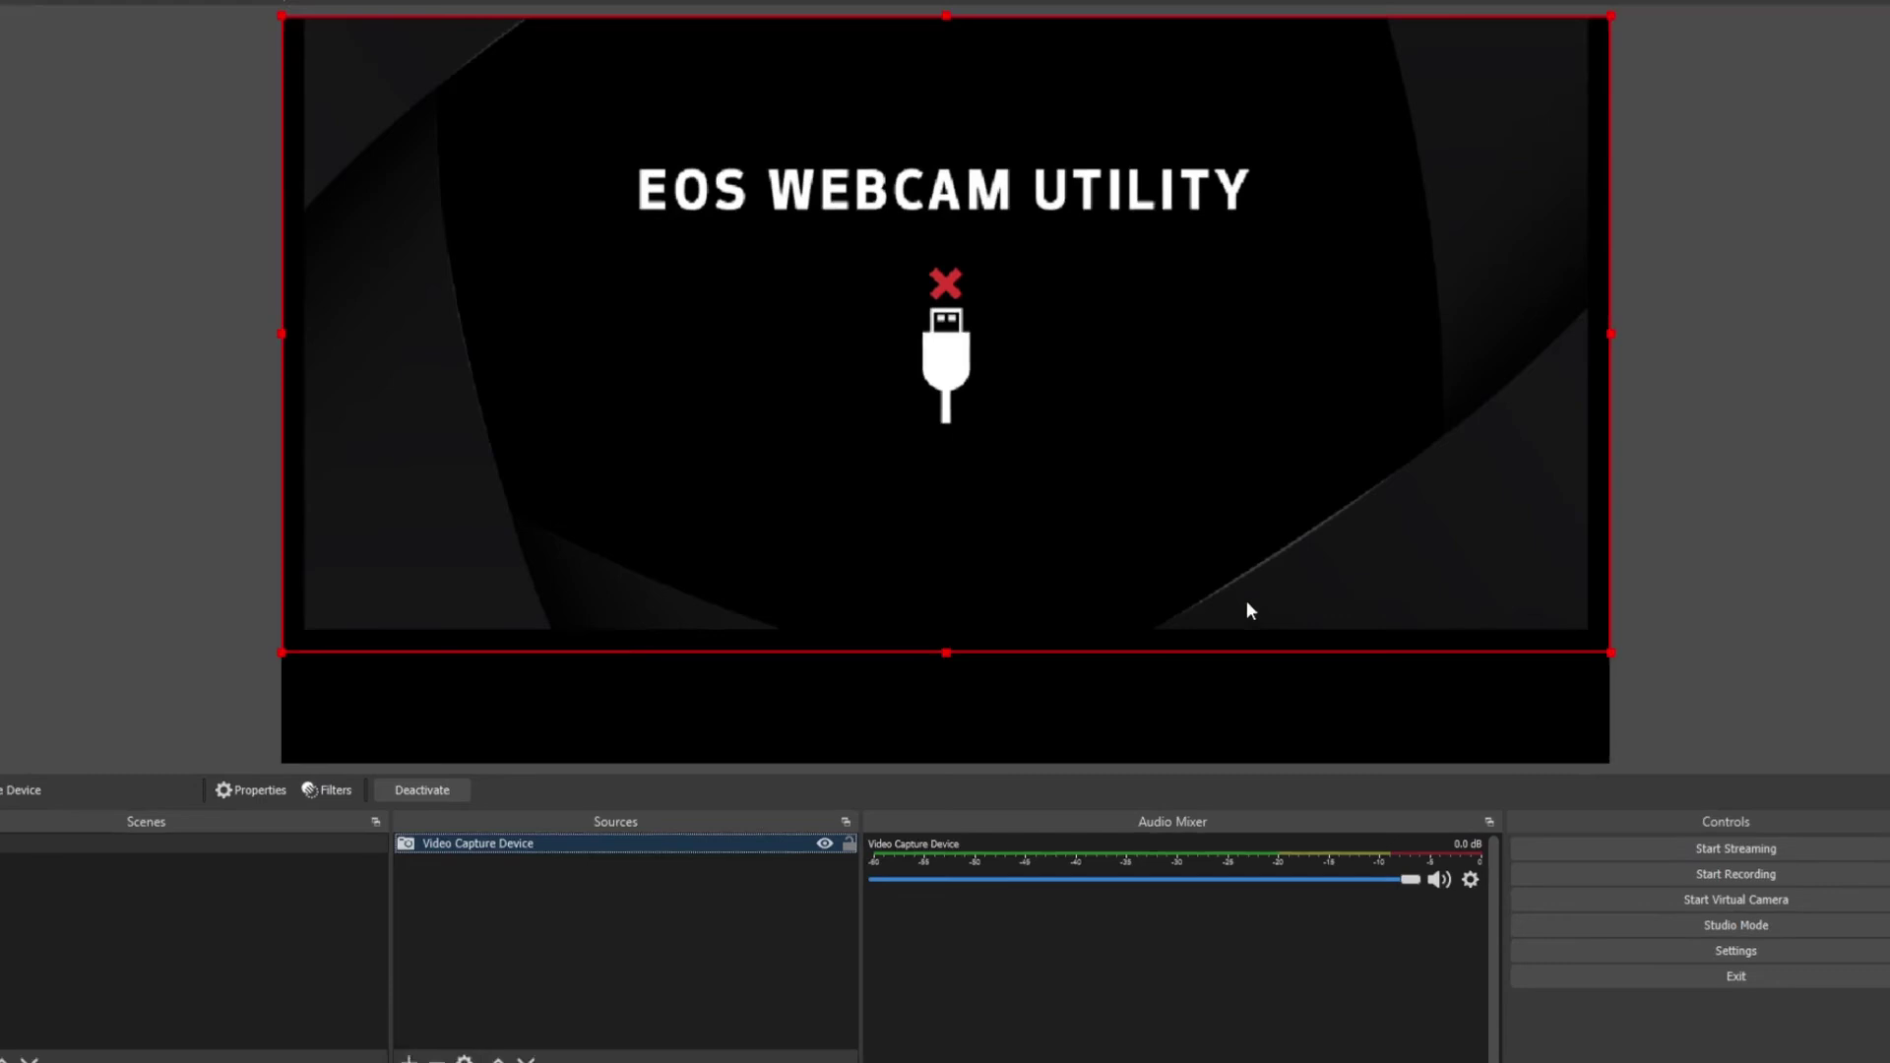
drag(1246, 611, 1250, 704)
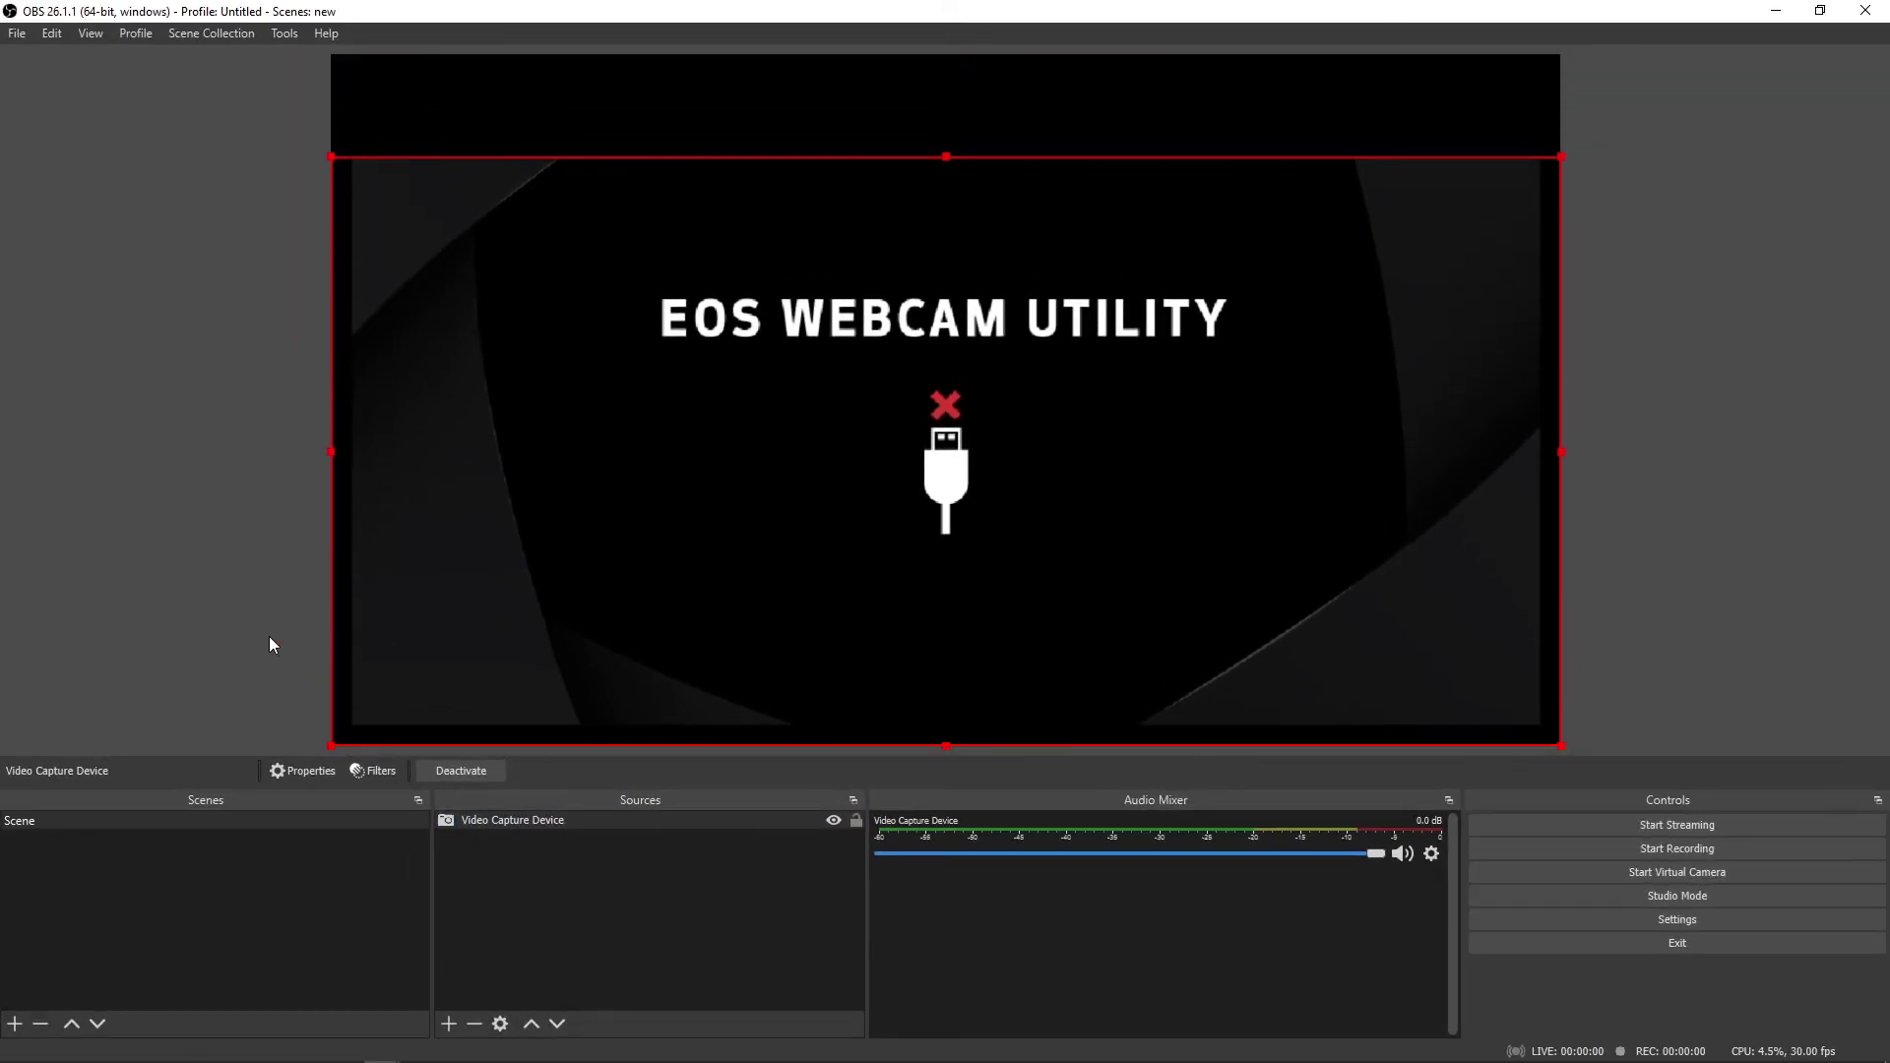
click(273, 645)
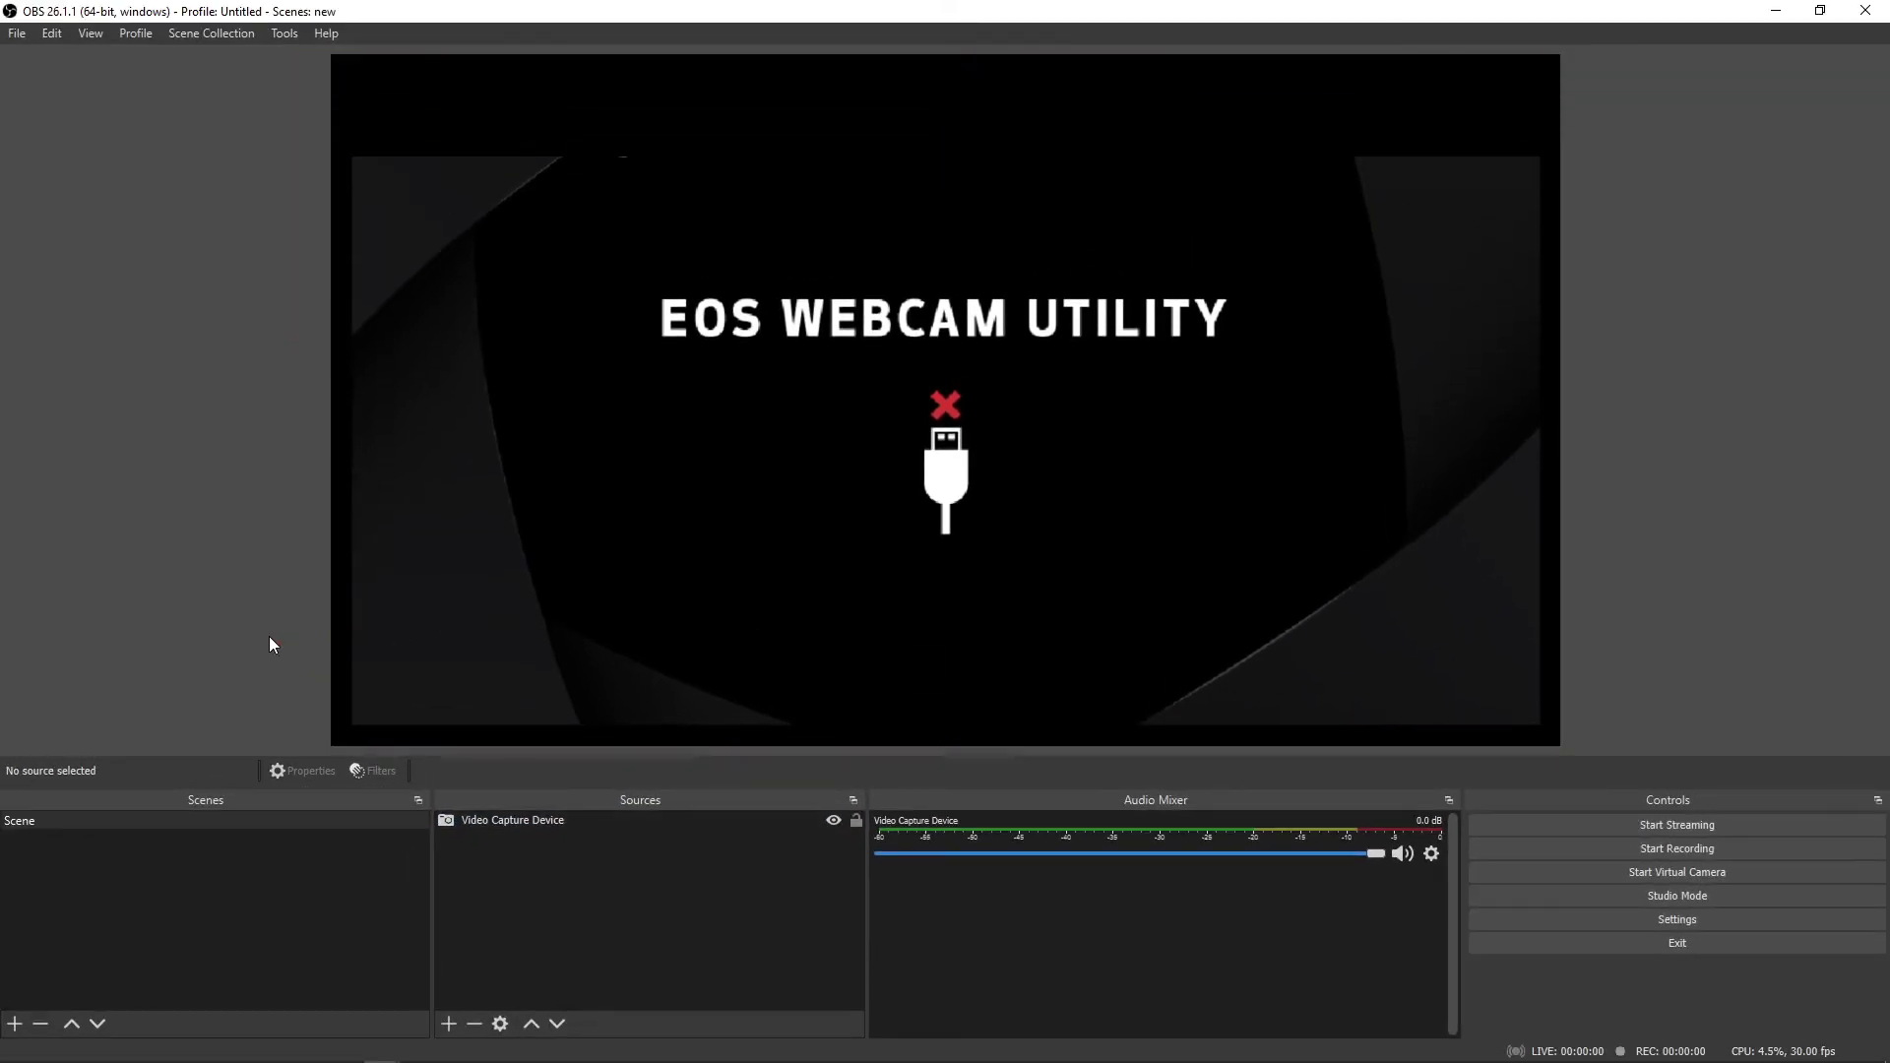
Add a new Image source using AstroneerSolar_1920x1080 from the Astroneer Wallpapers folder.
click(447, 1024)
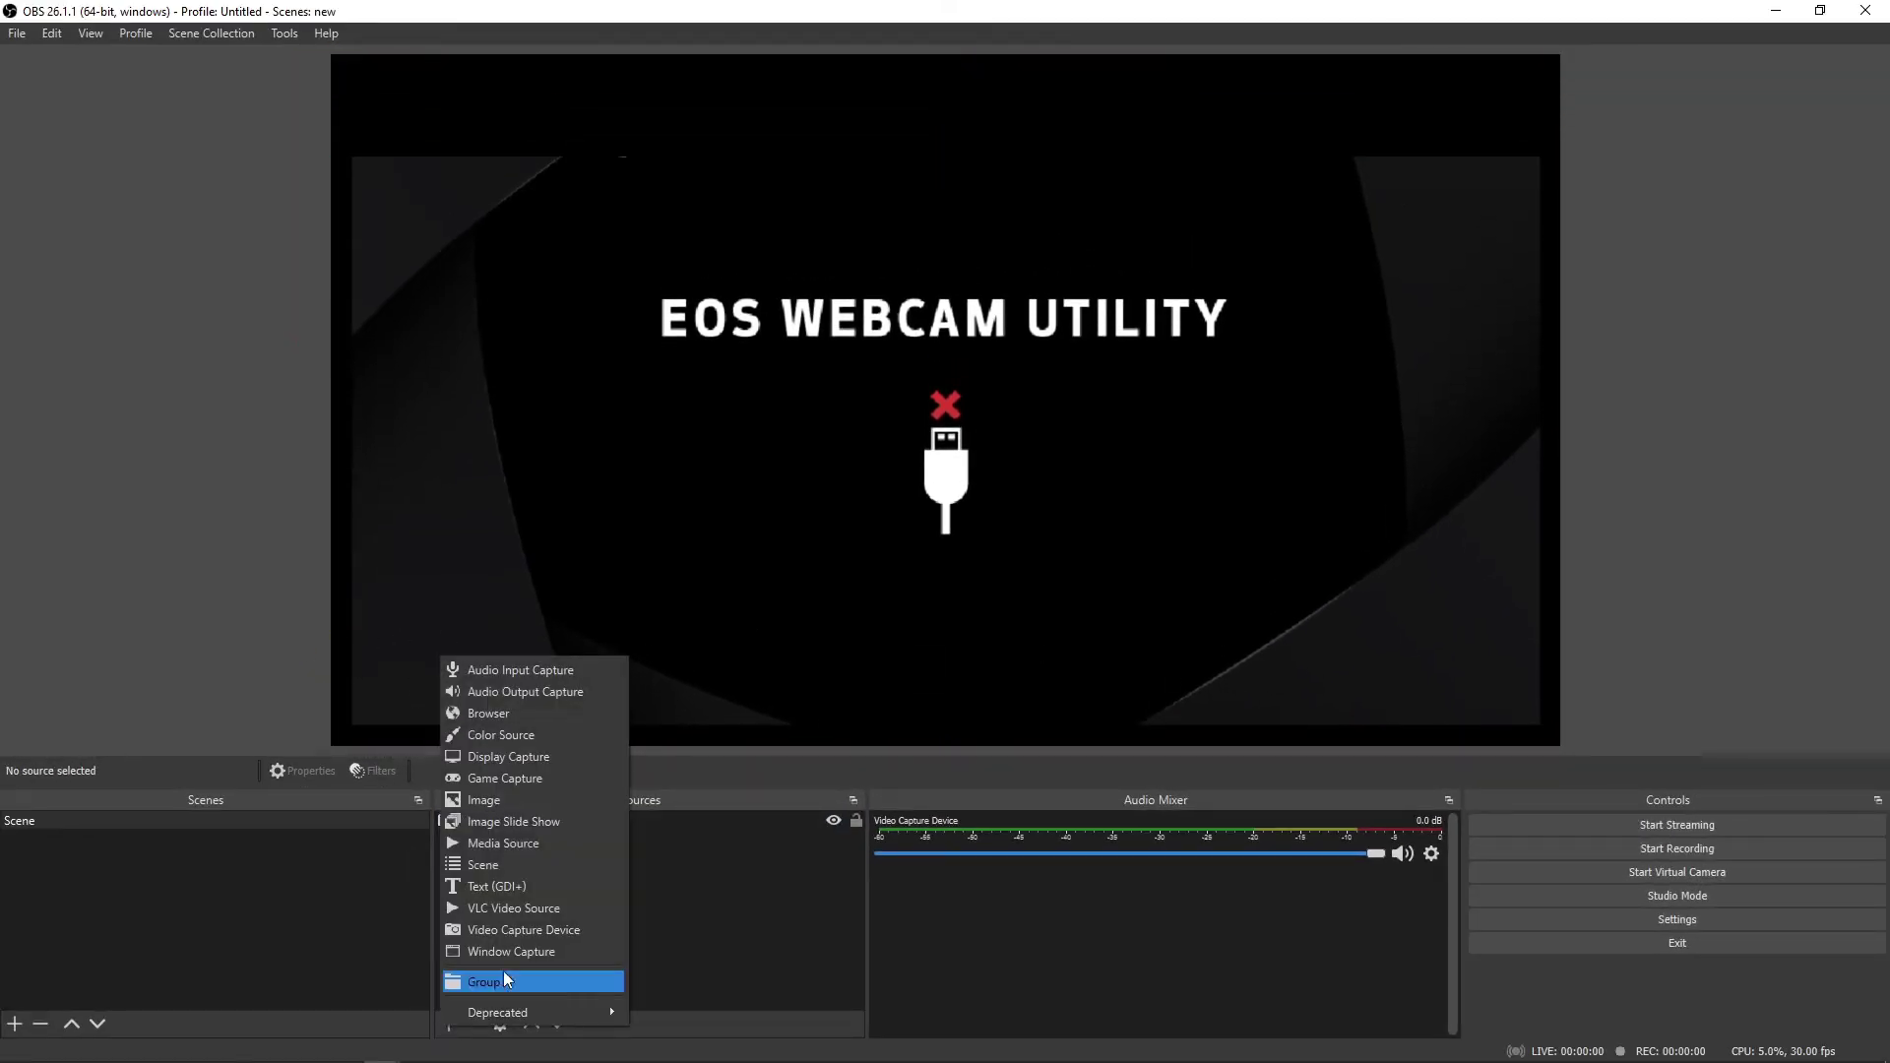
click(534, 803)
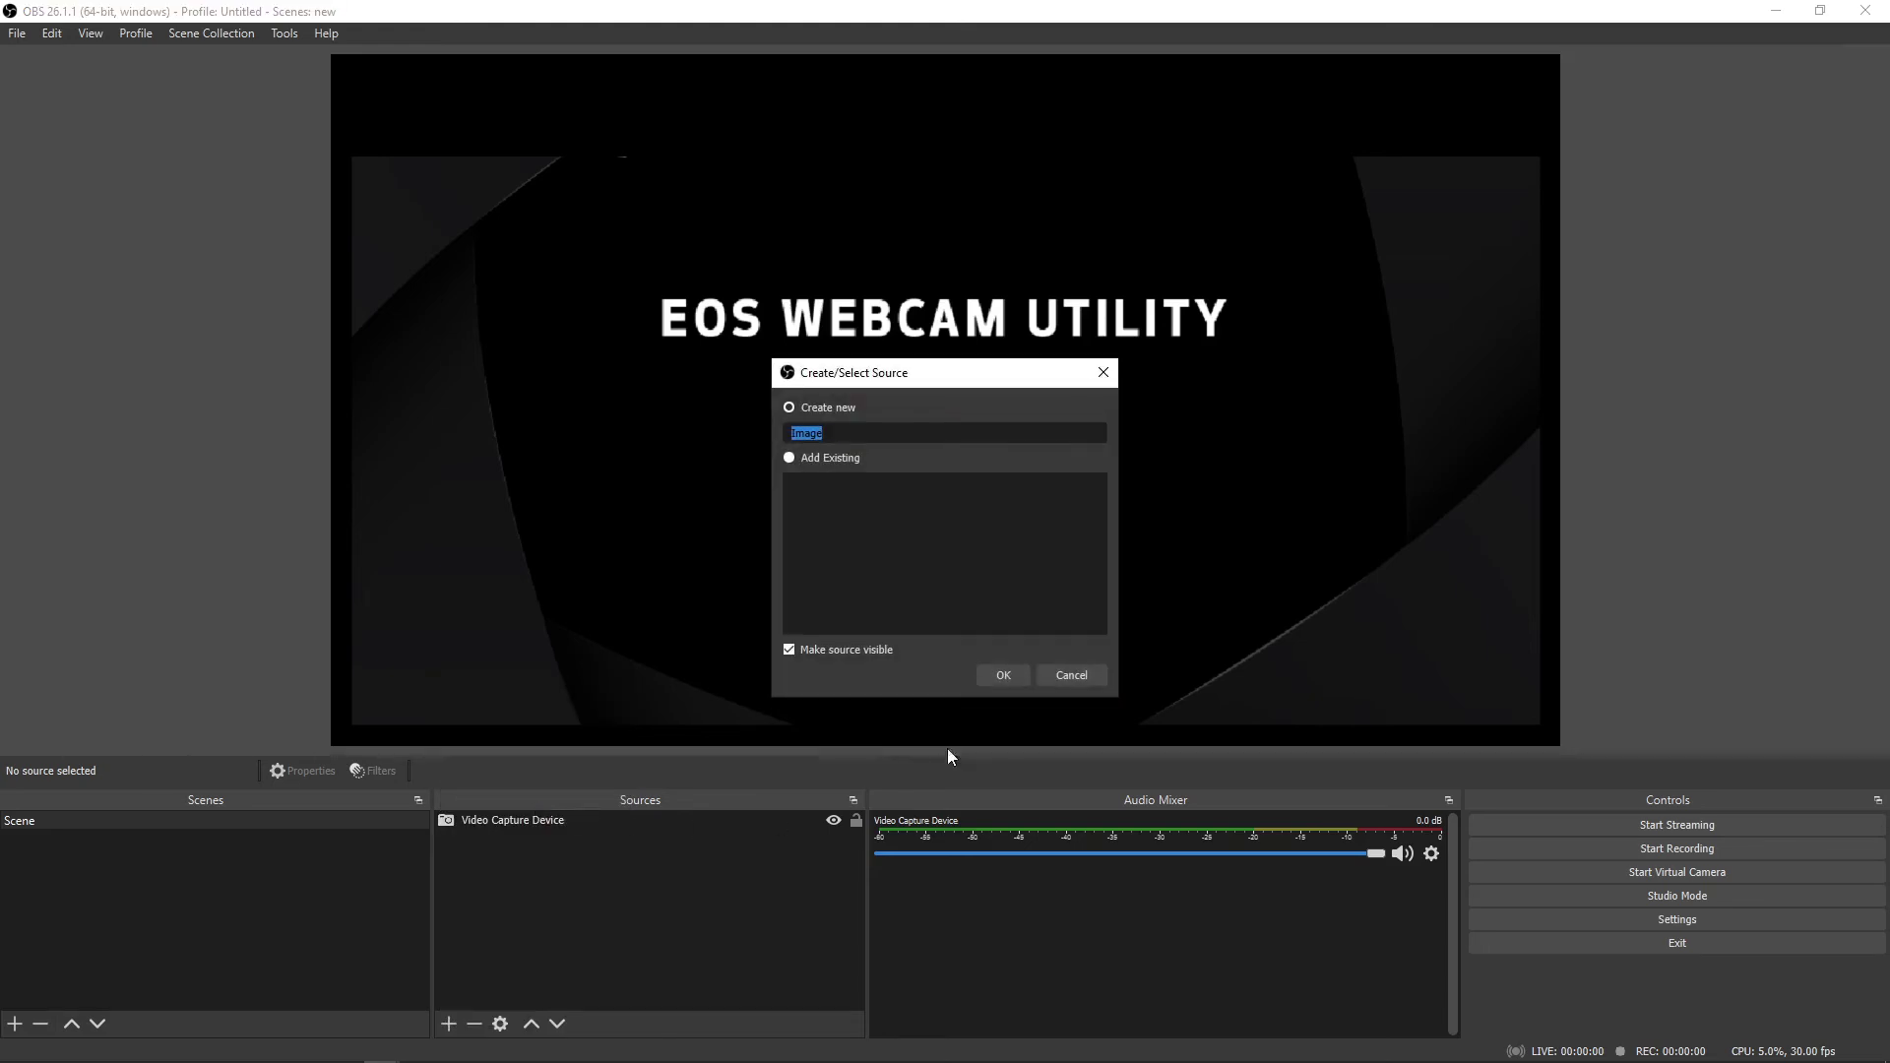
click(1002, 675)
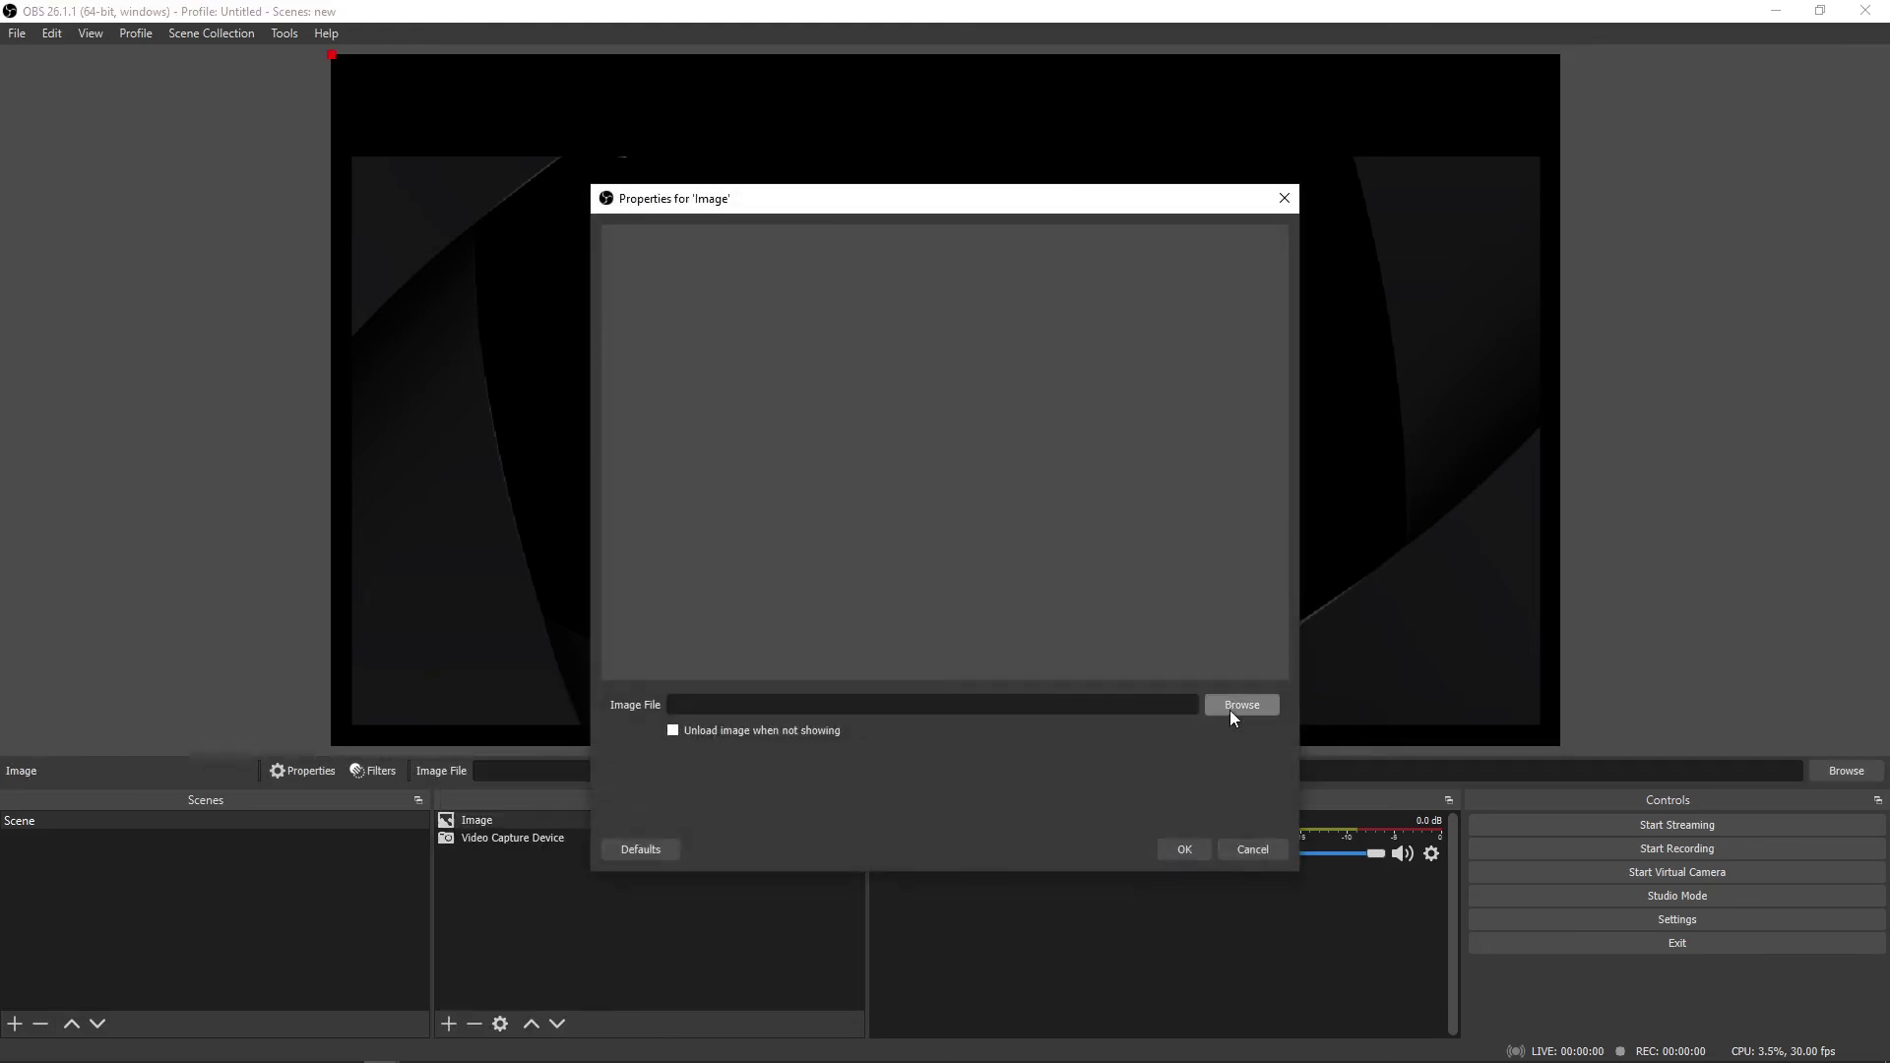
click(1231, 710)
click(918, 417)
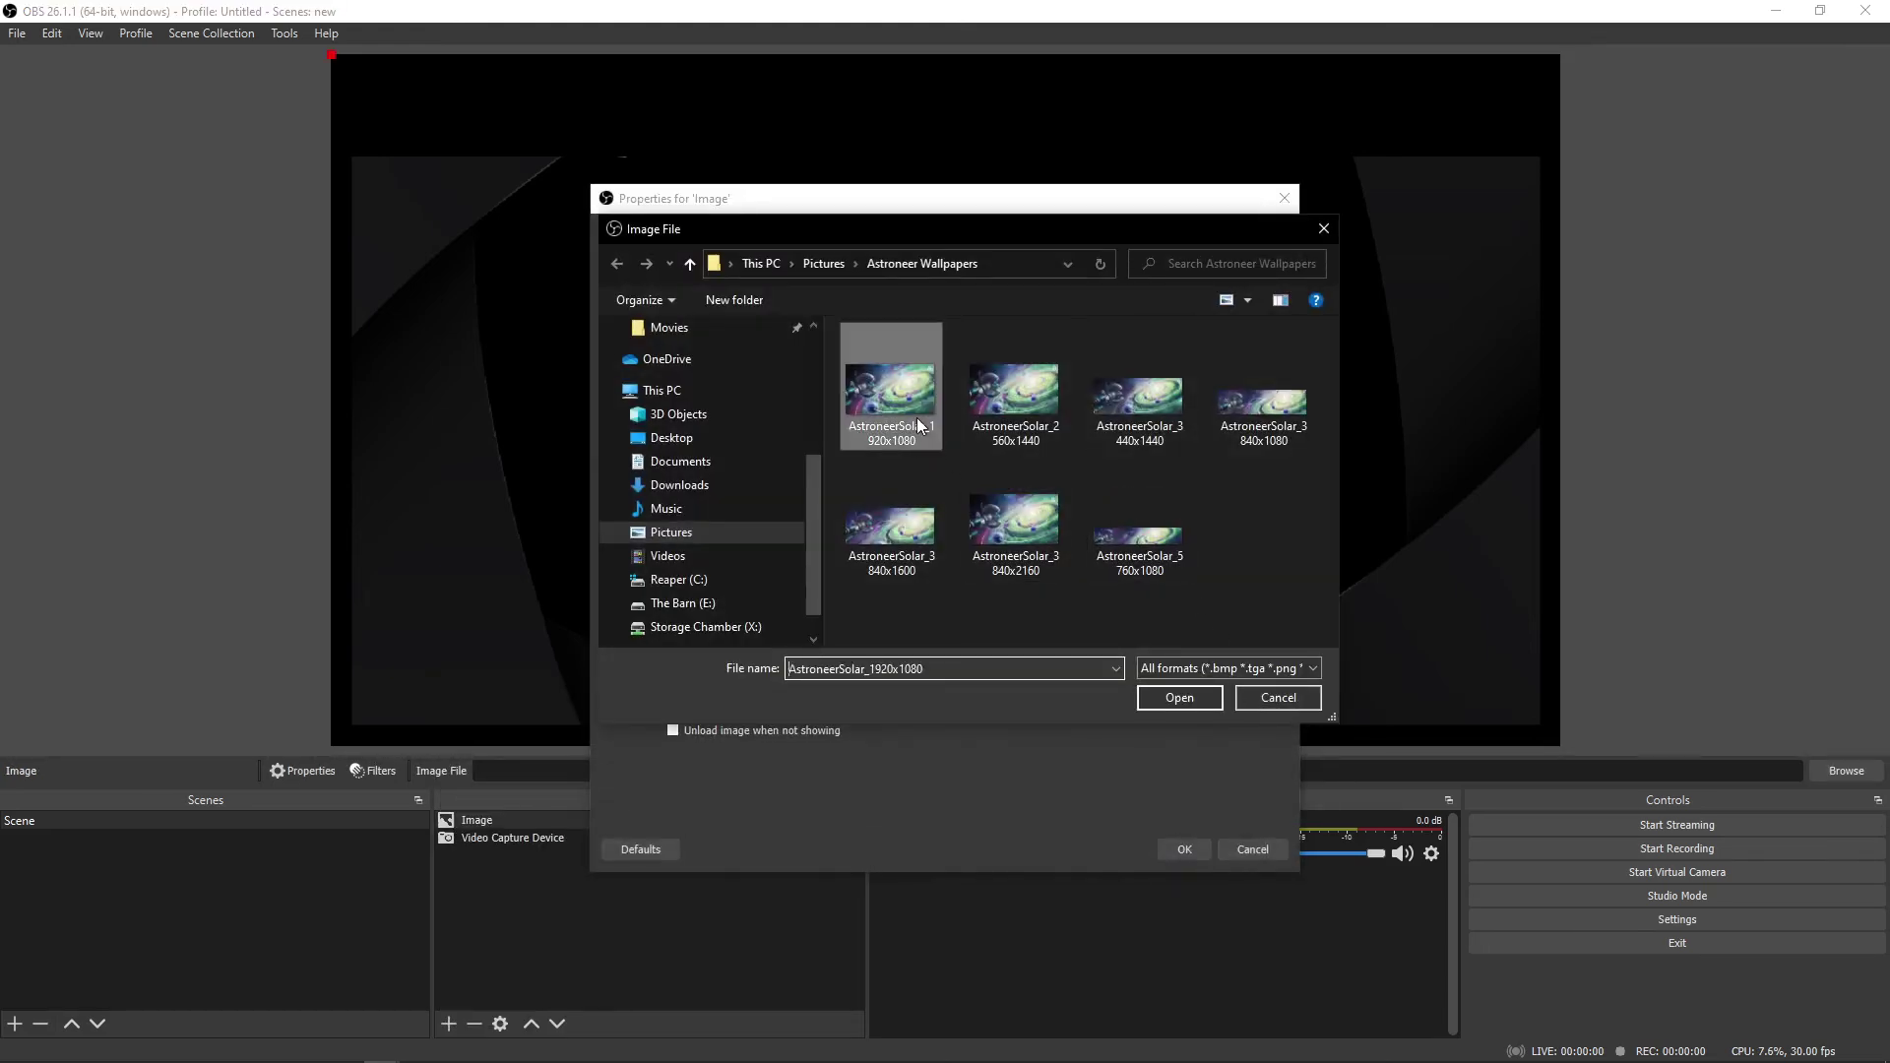
double_click(917, 425)
click(1183, 847)
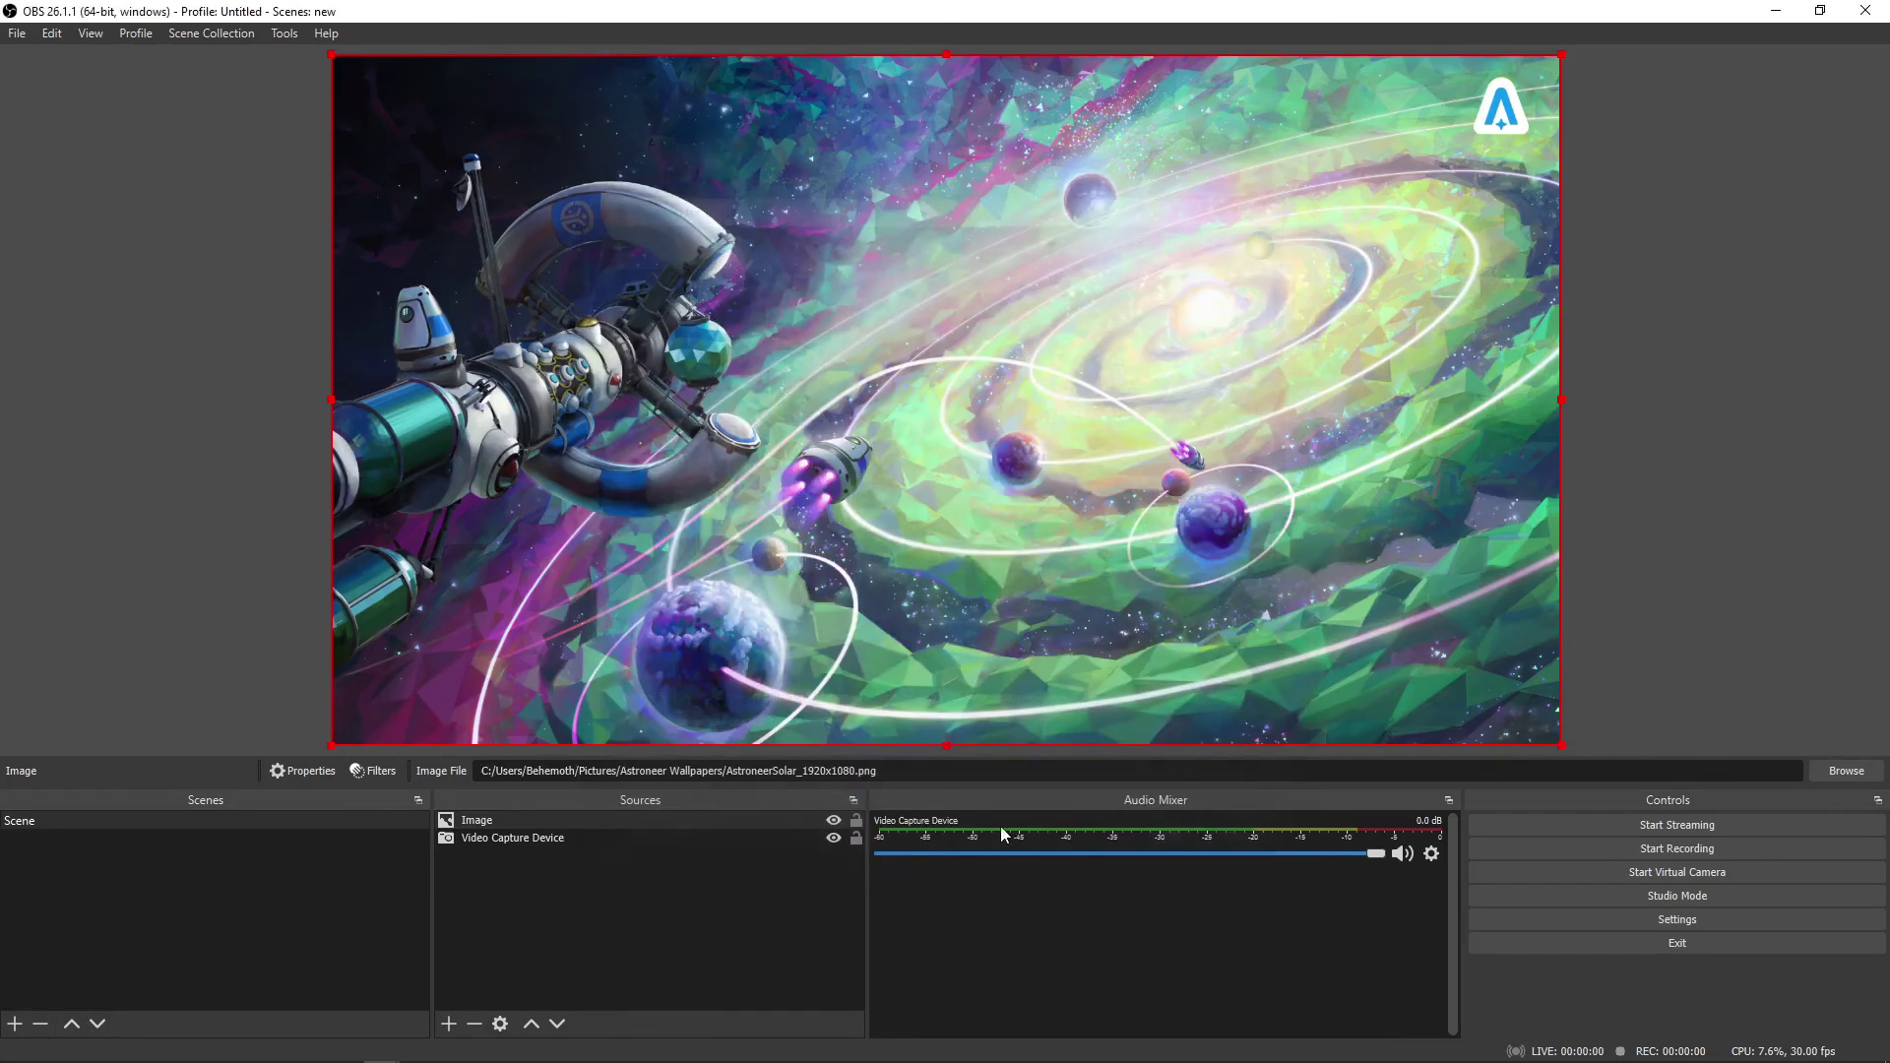
Order the Image source beneath the Video Capture Device and start the virtual camera.
drag(479, 822, 482, 848)
click(288, 726)
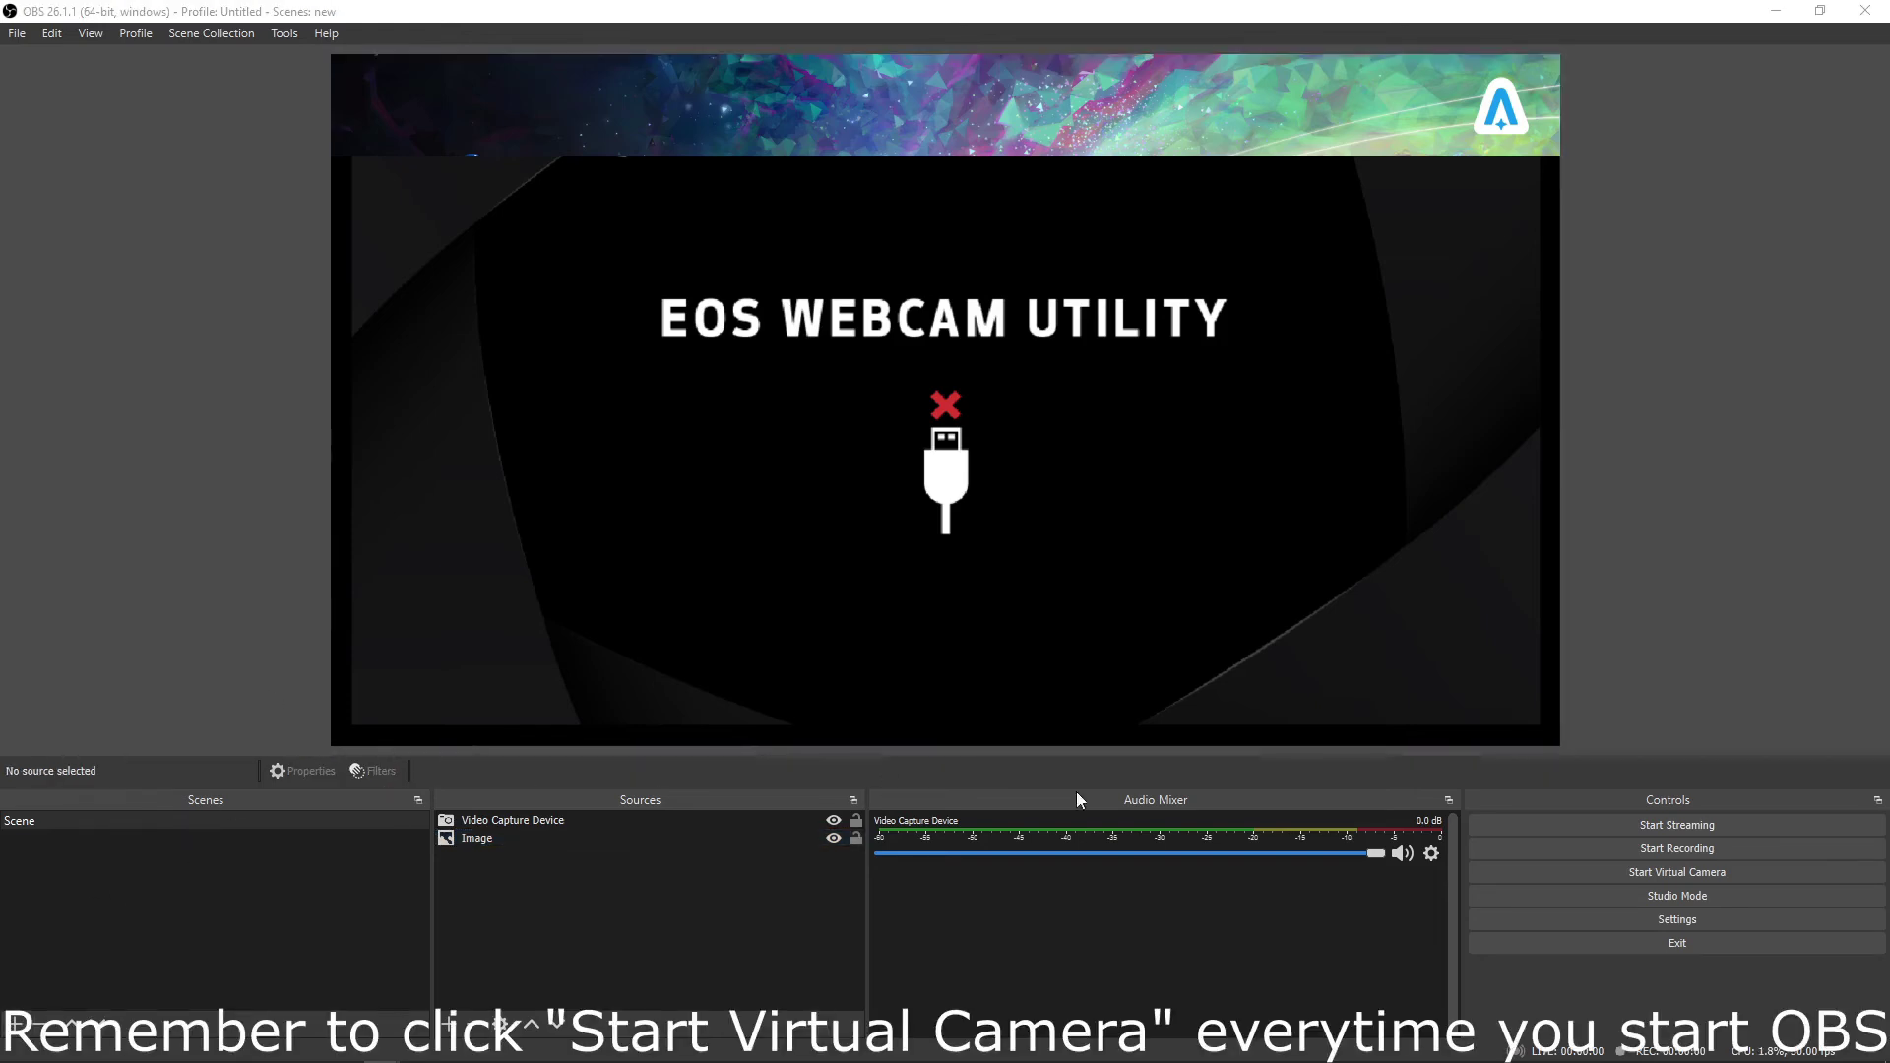
click(1639, 872)
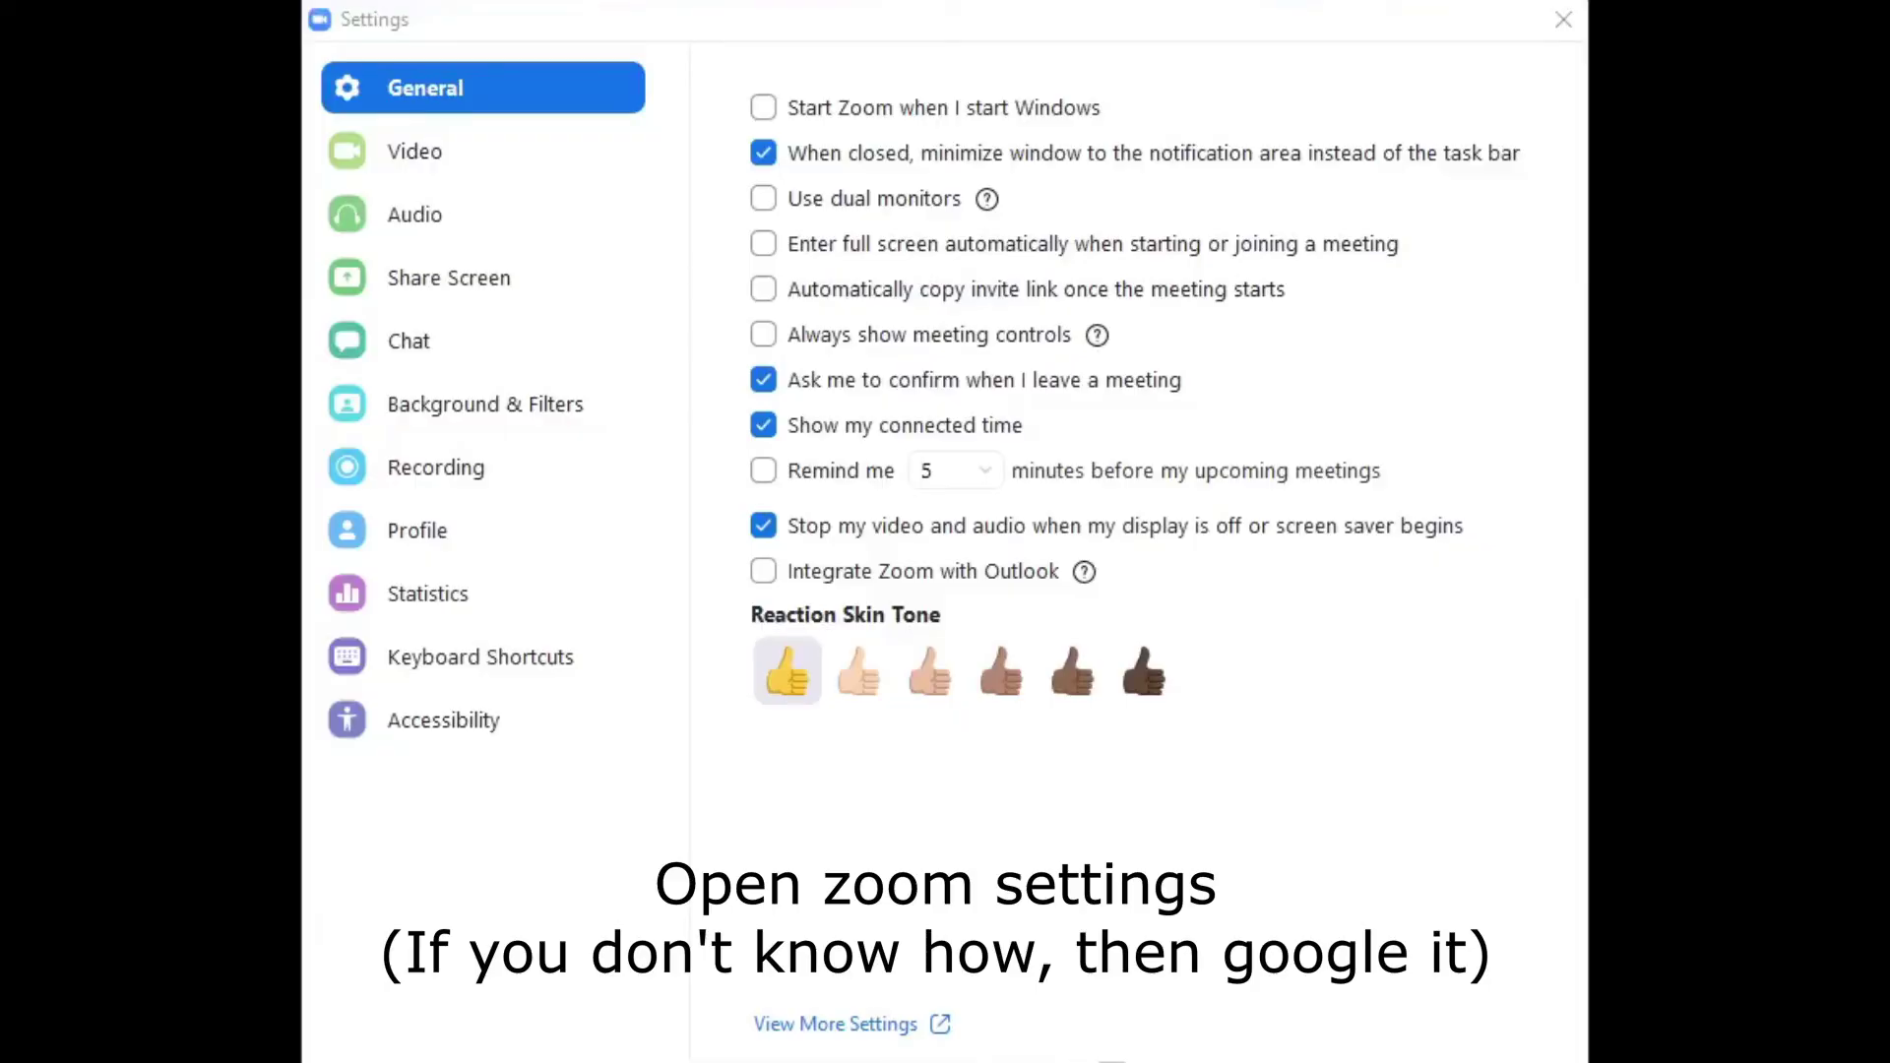
In Zoom's video settings, choose OBS Virtual Camera as the camera and enable Original ratio and HD.
click(519, 166)
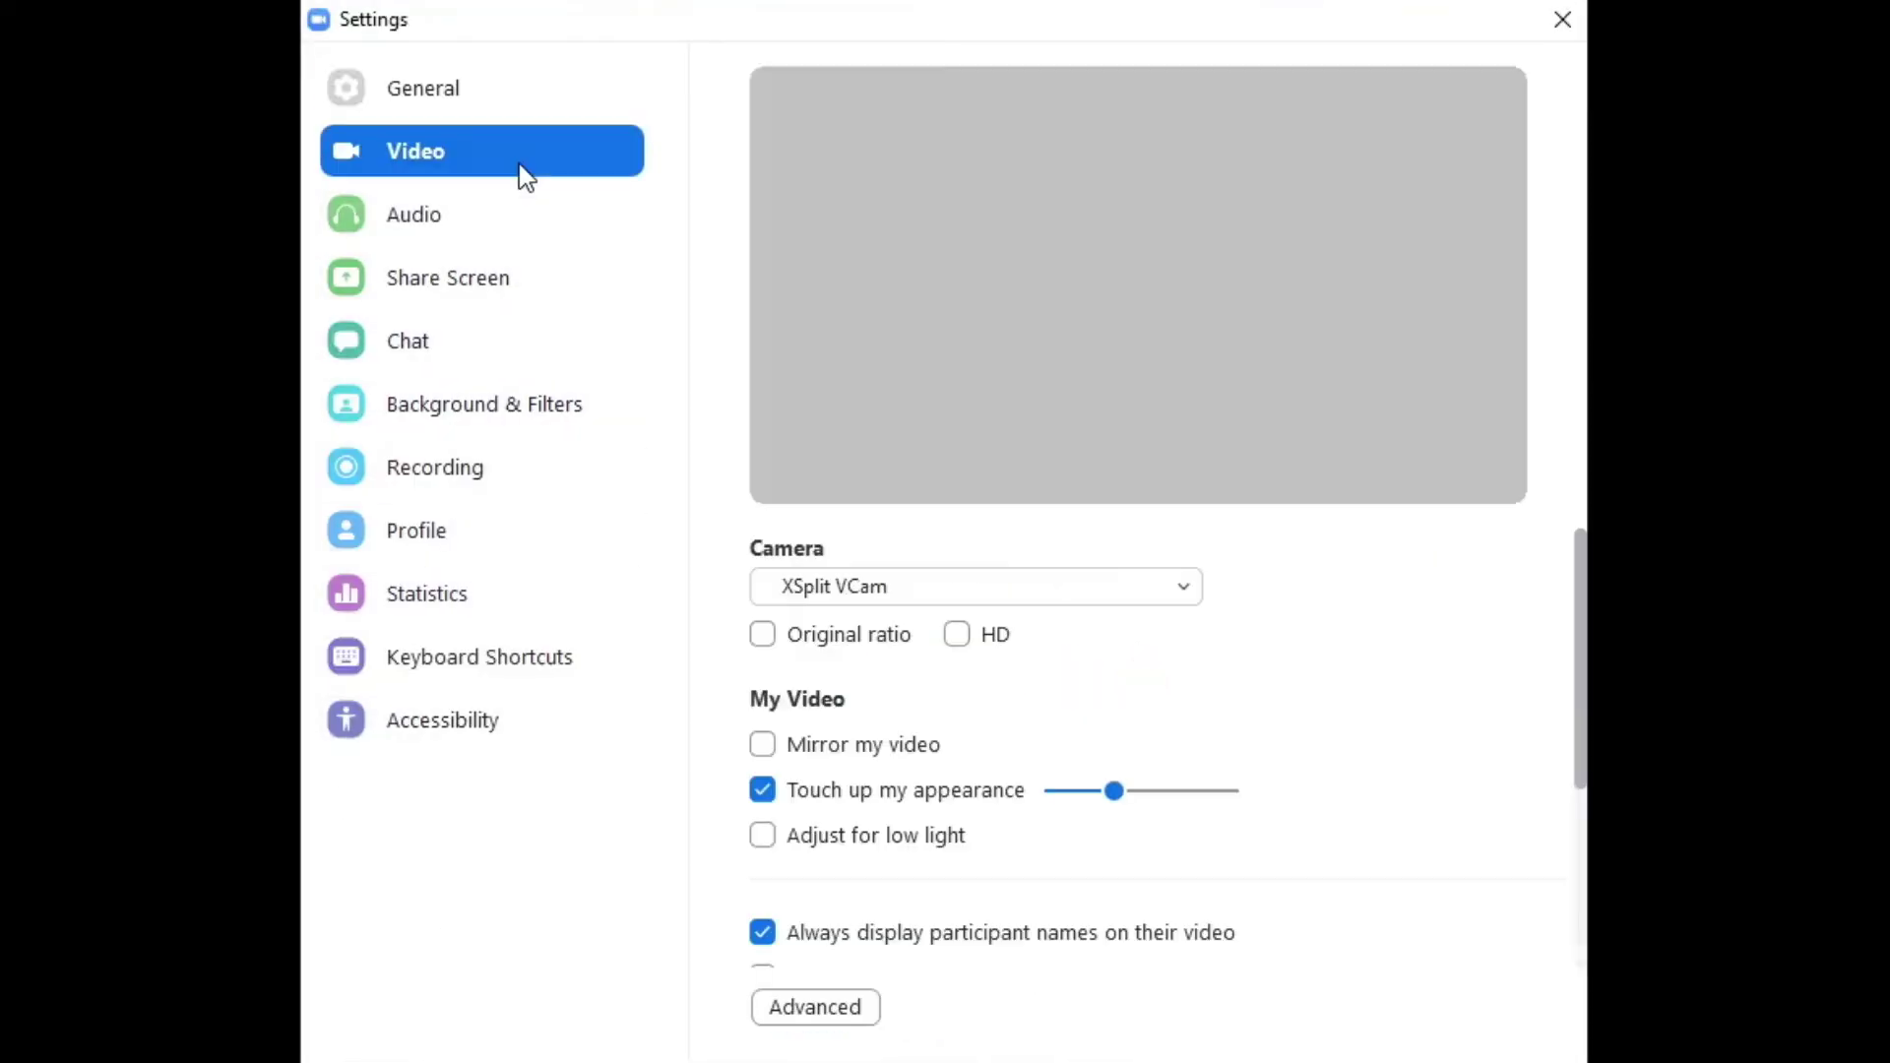
click(875, 585)
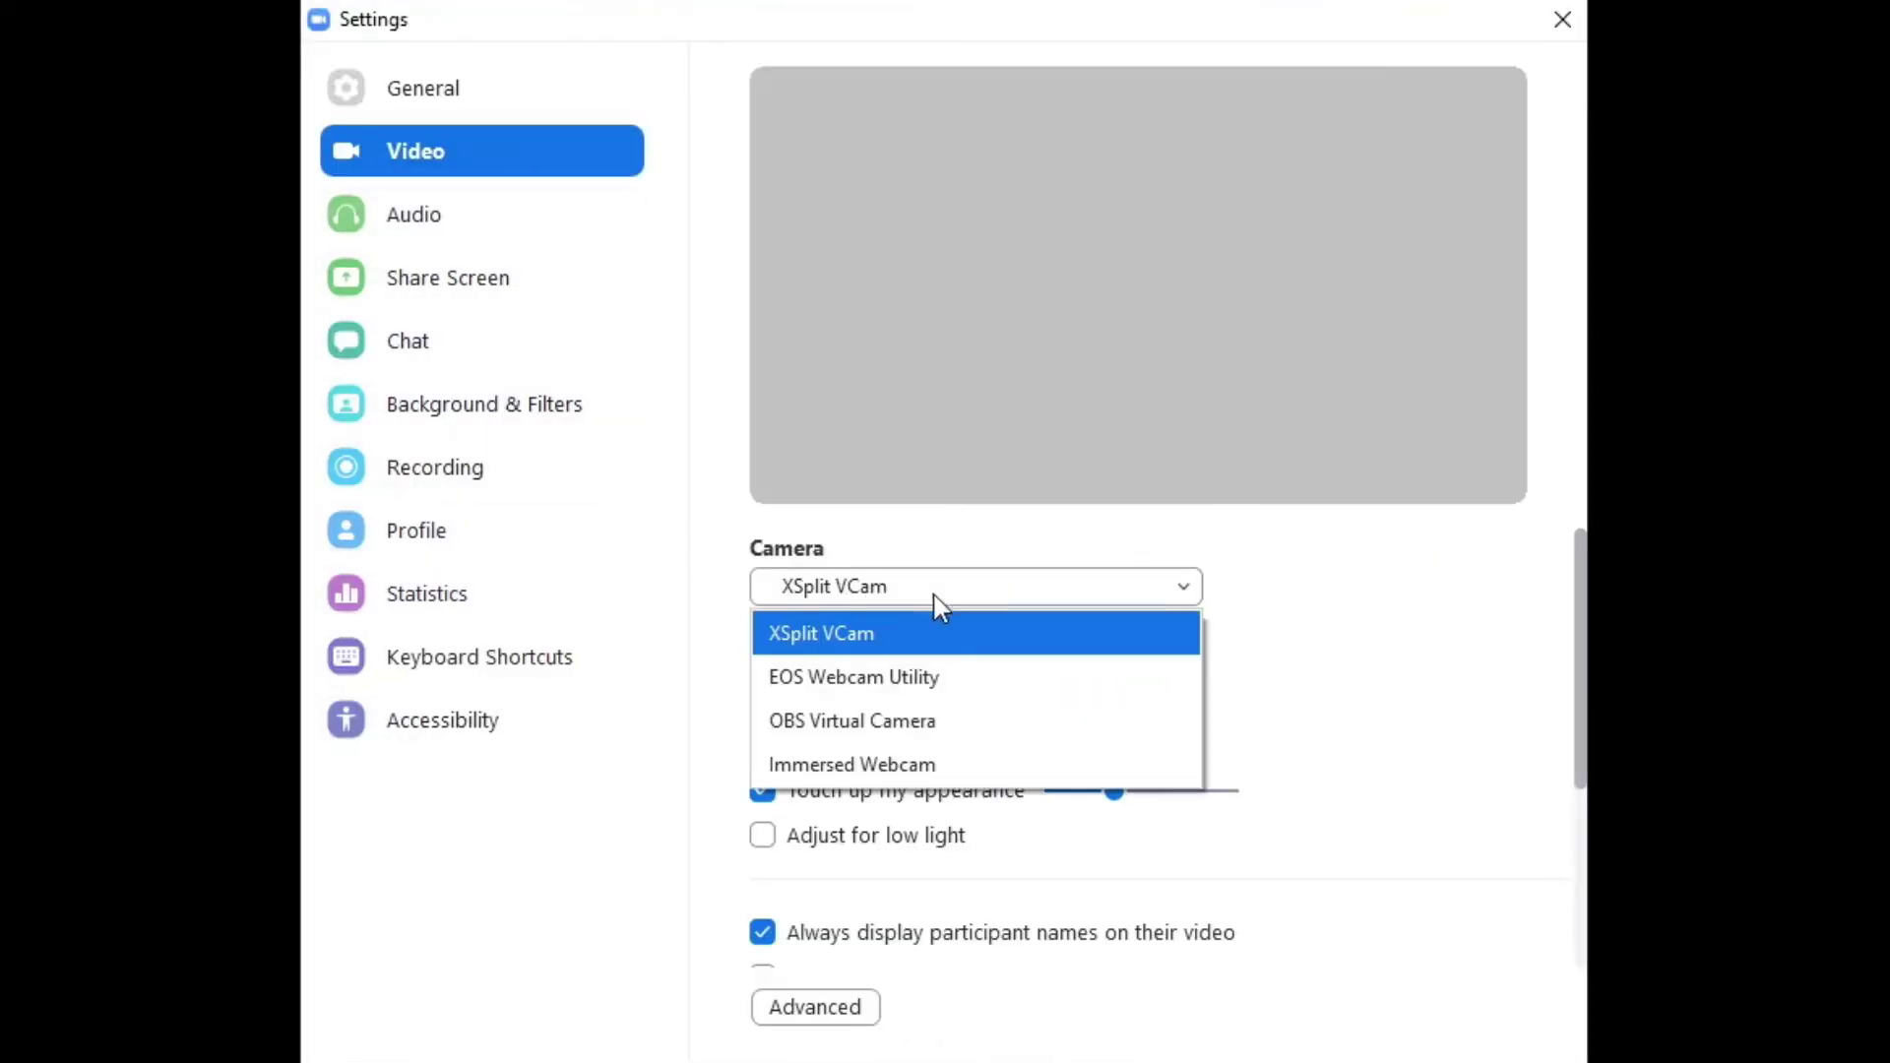
click(984, 740)
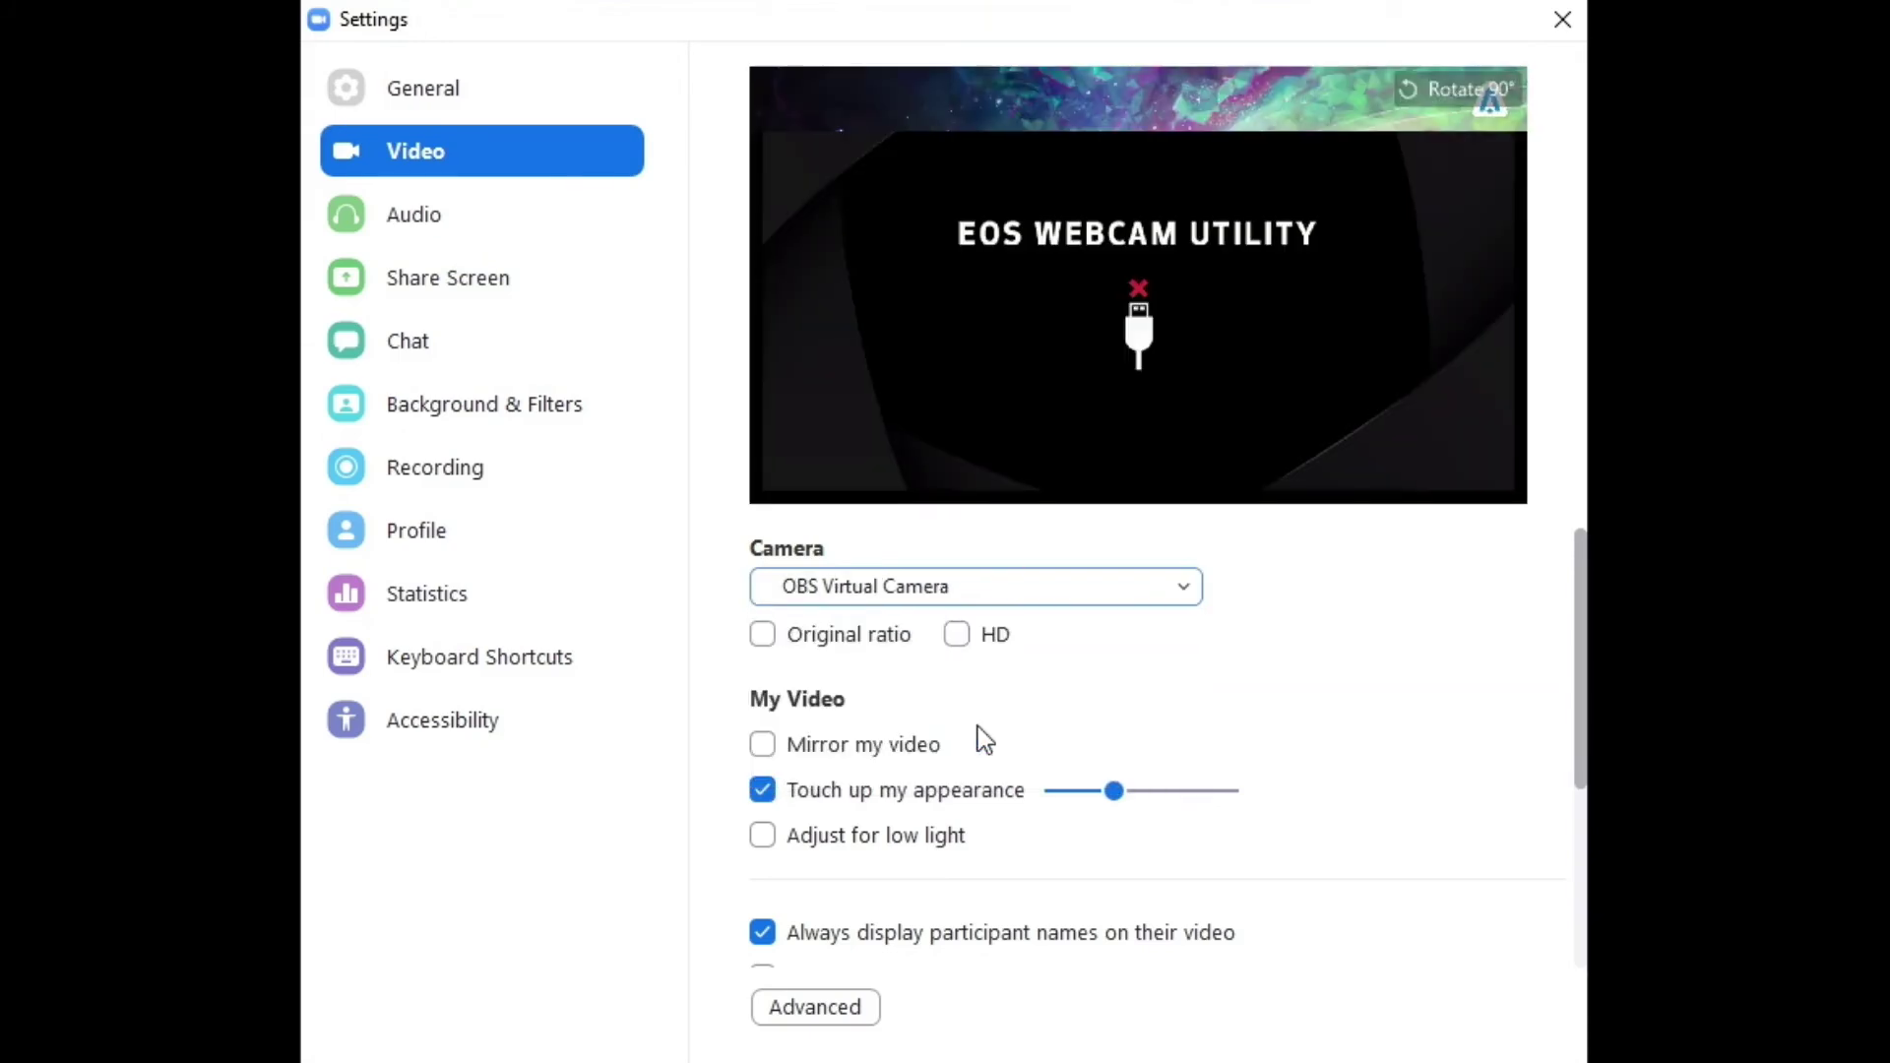
click(884, 640)
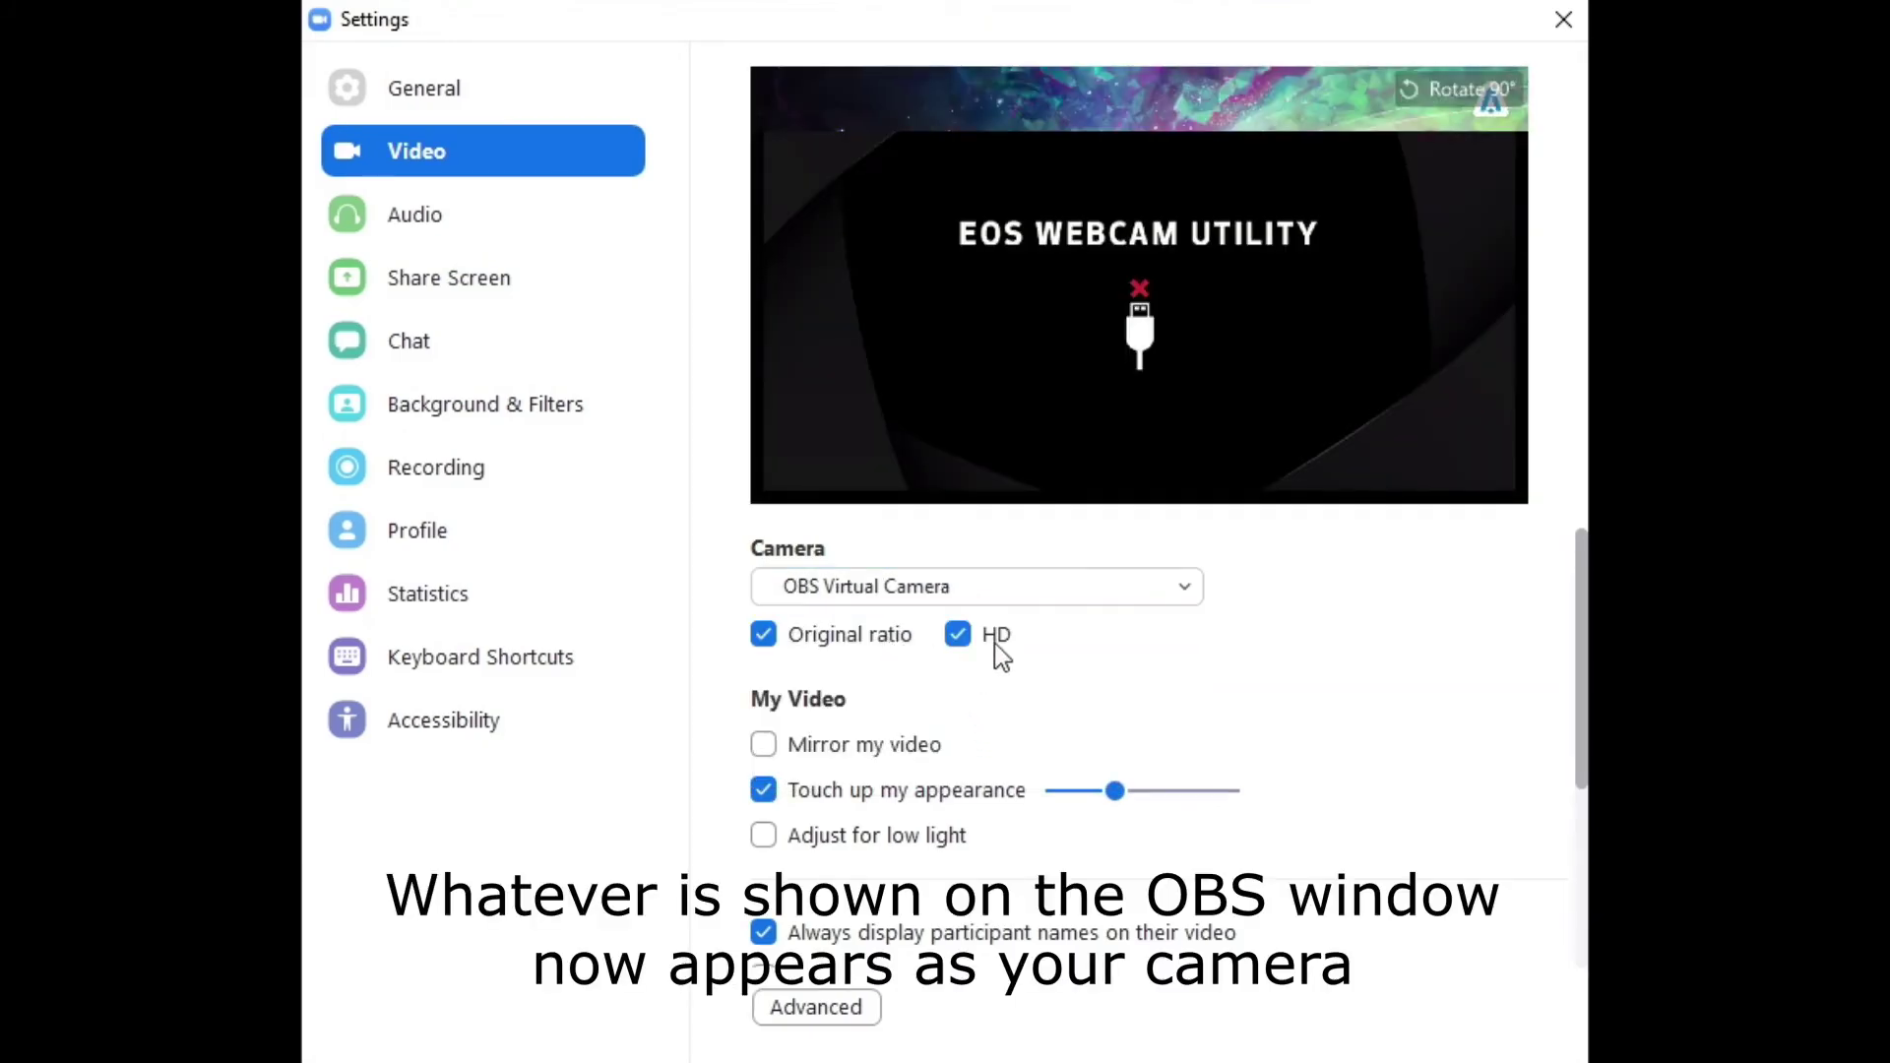